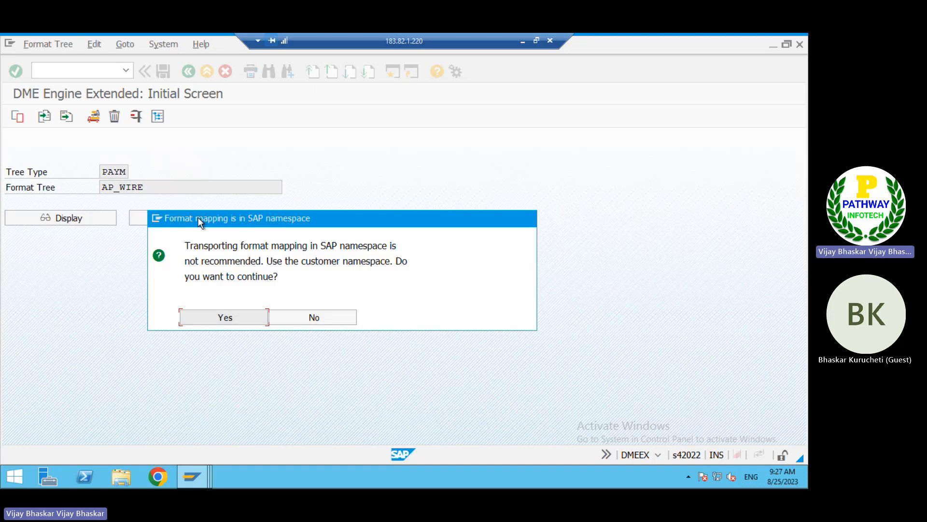
Leave the AP_WIRE format tree and enter Z_B001_WIRE as the format tree name for tree type PAYM
left_click(215, 317)
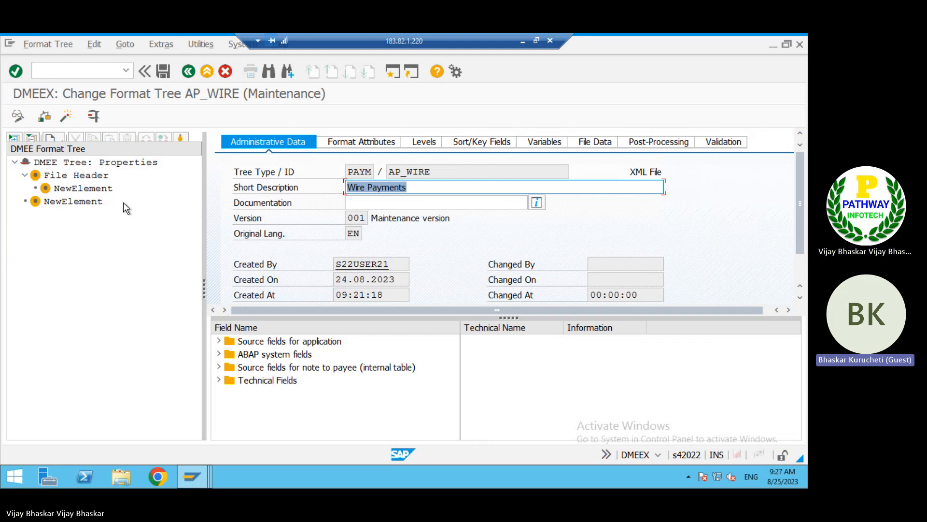
left_click(225, 72)
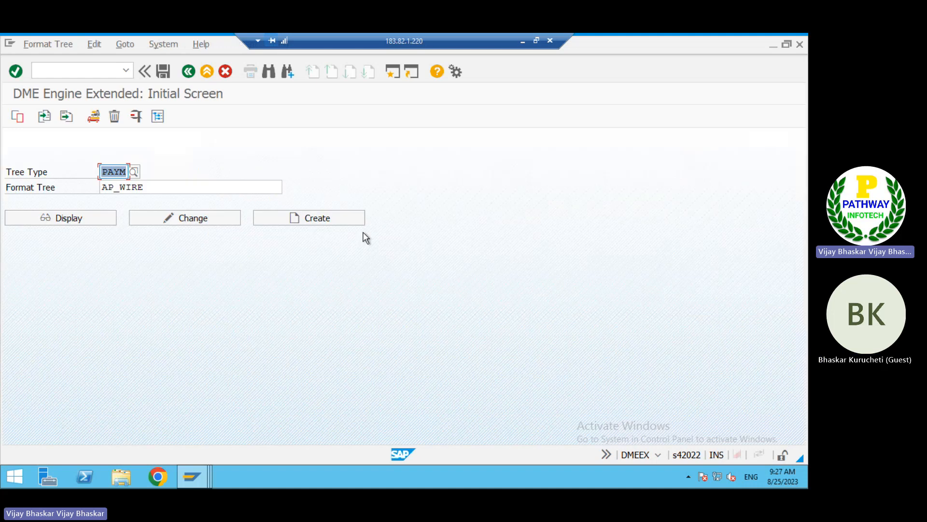
left_click(155, 188)
key("BackSpace")
key("BackSpace")
key("BackSpace")
key("BackSpace")
key("BackSpace")
key("BackSpace")
key("BackSpace")
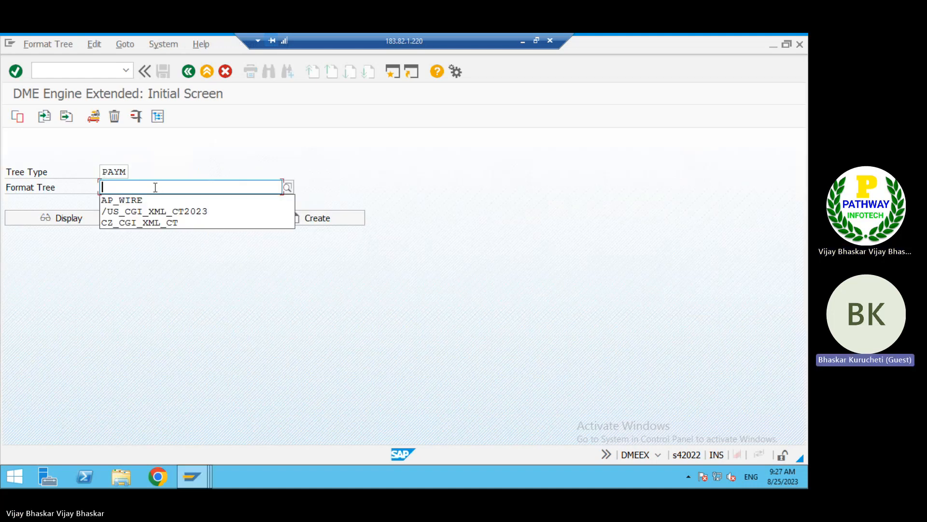
type("Z")
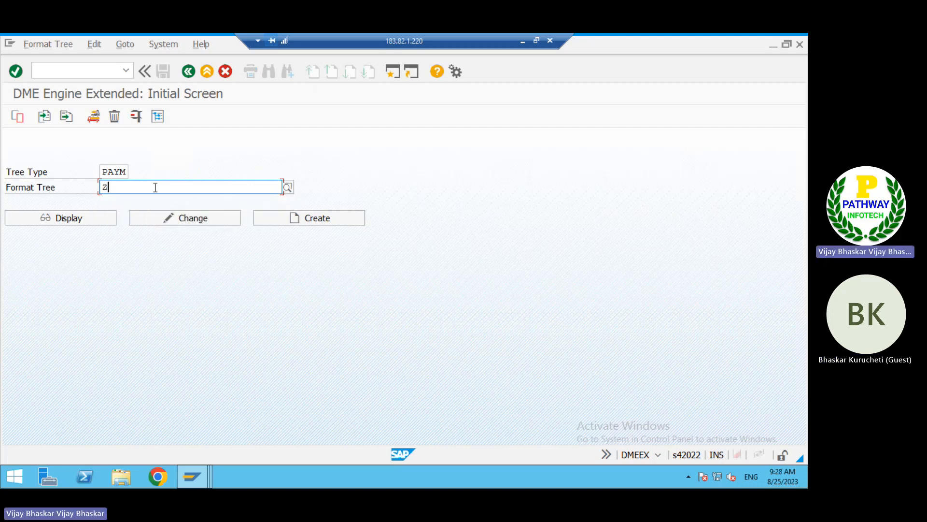
type("_BOO")
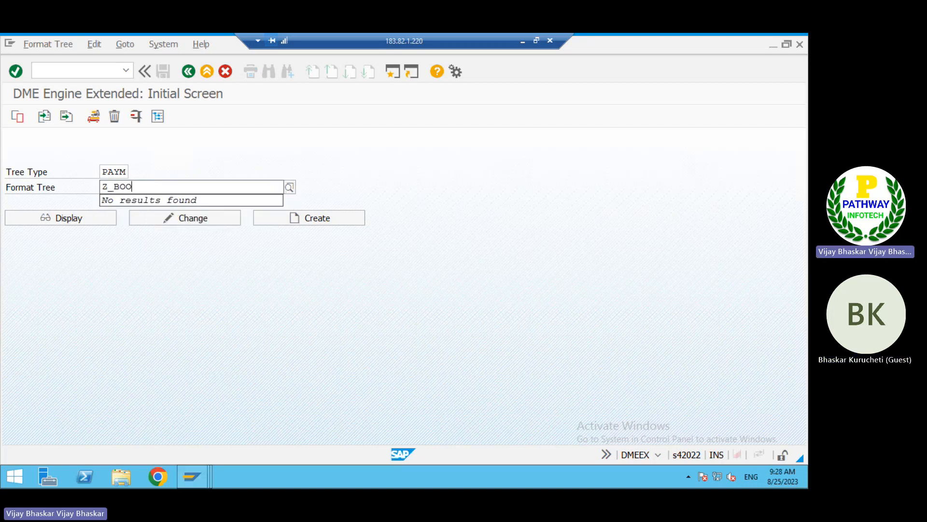
key("BackSpace")
key("BackSpace")
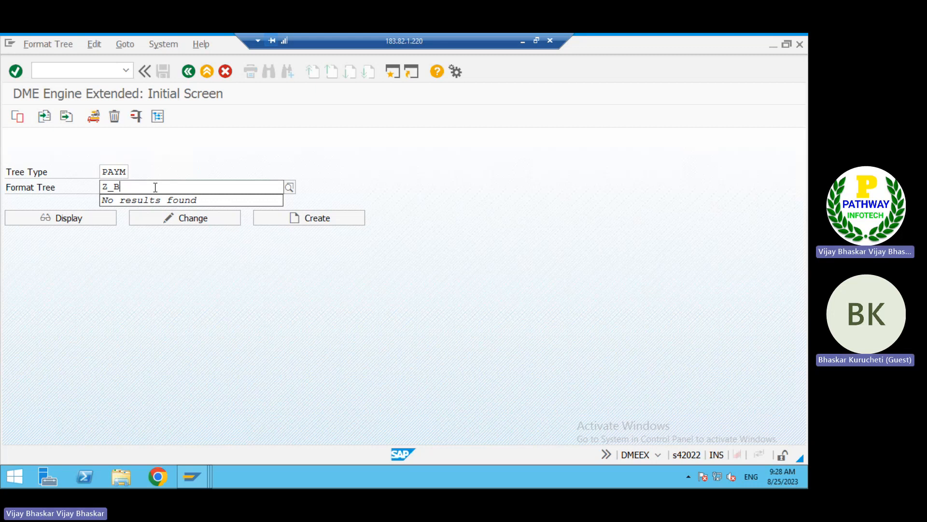
type("001_W")
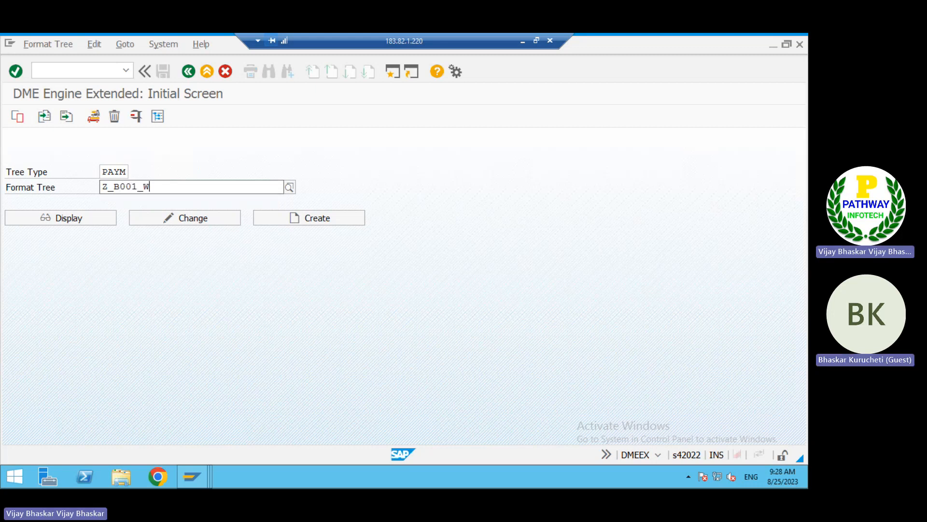
type("IRE")
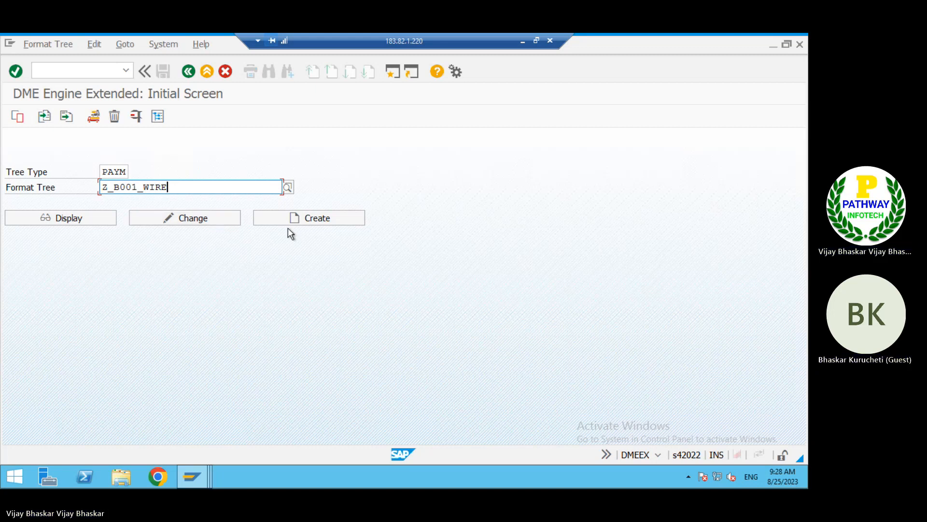
Create the Z_B001_WIRE format tree as an XML file and save it
left_click(312, 220)
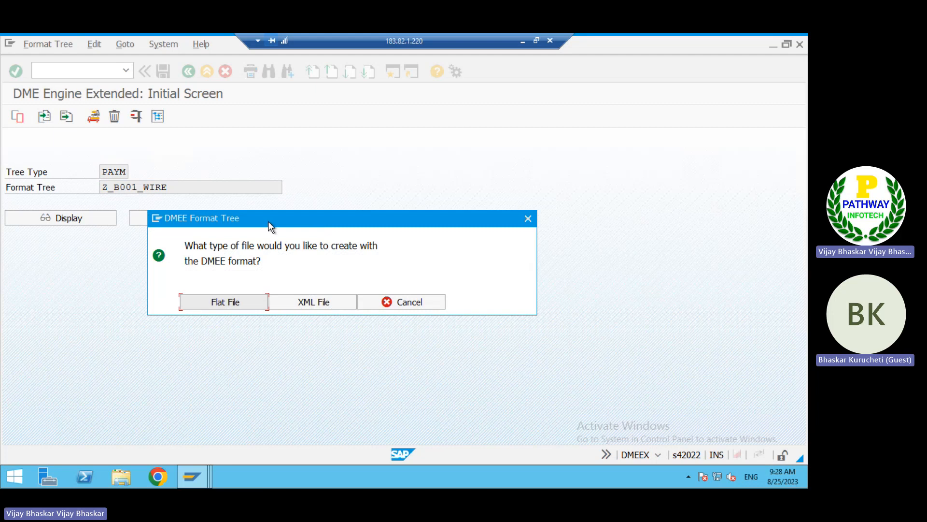
left_click_drag(268, 221, 405, 153)
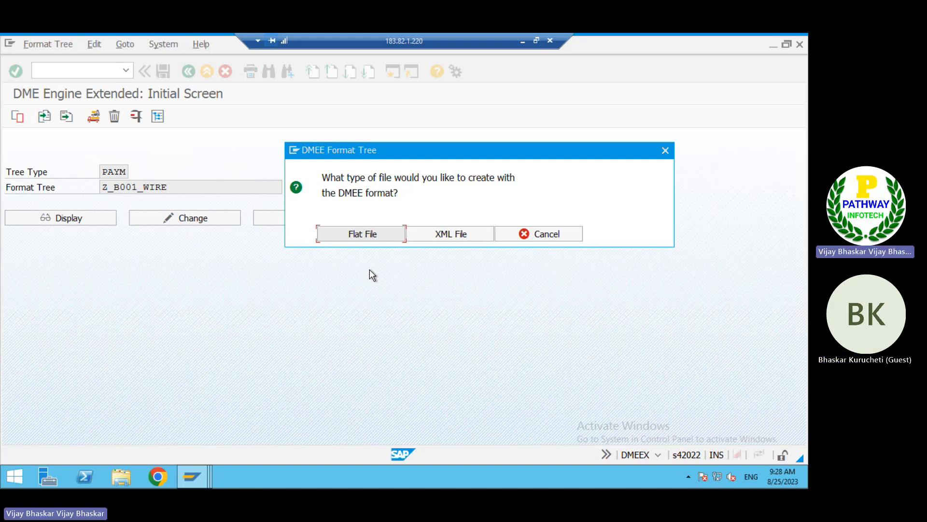
left_click(446, 236)
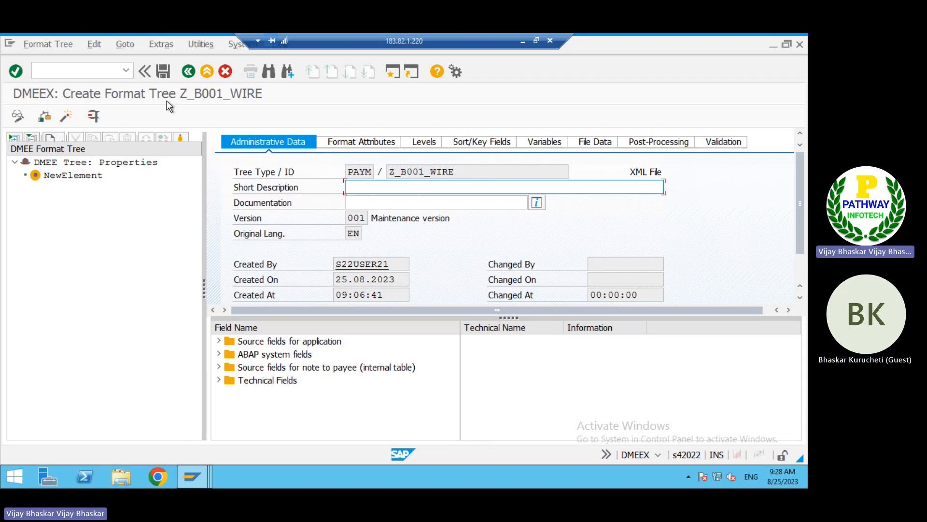
left_click(164, 72)
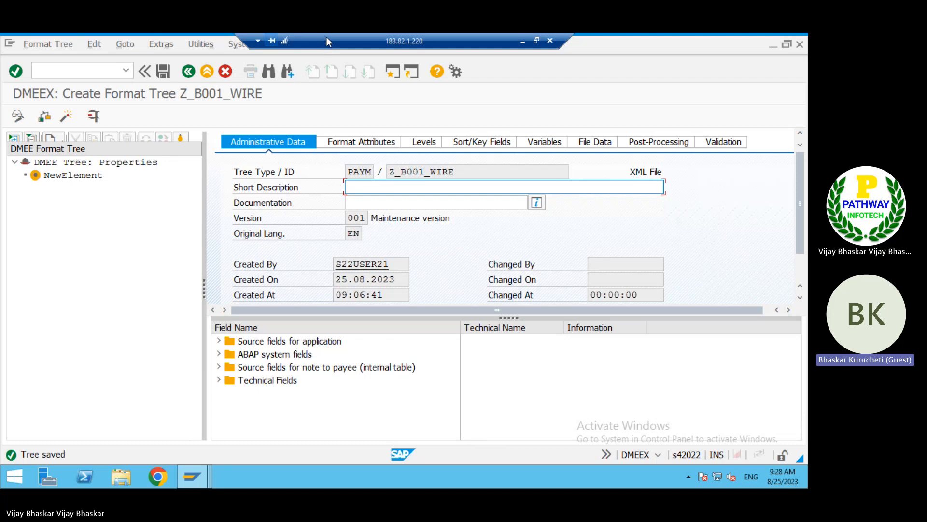
Open the attributes of the NewElement node and display the node legend, moved clear of the format tree
left_click_drag(327, 37, 384, 47)
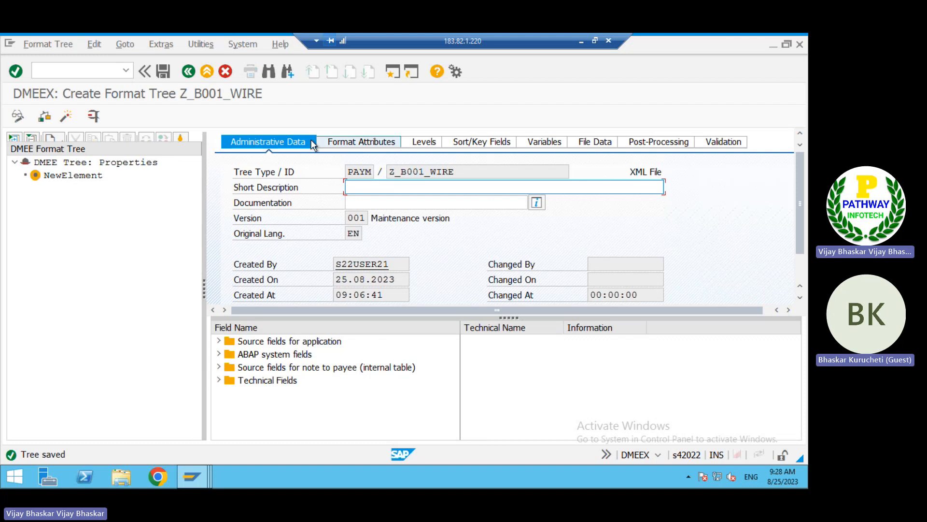
double_click(65, 171)
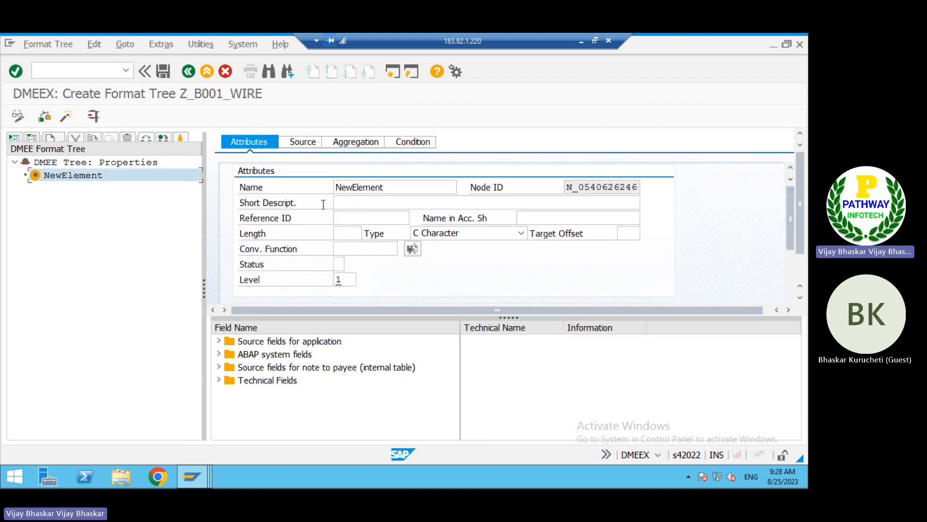
left_click(199, 42)
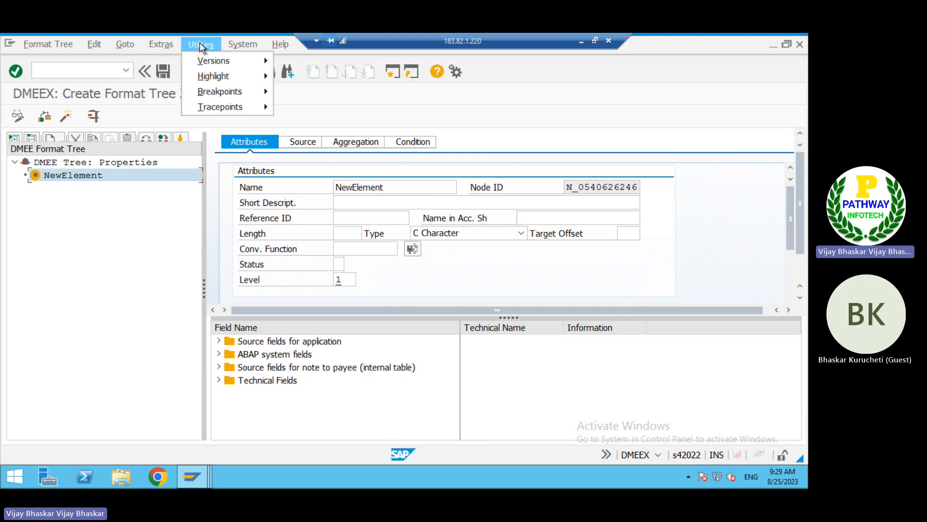
mouse_move(166, 44)
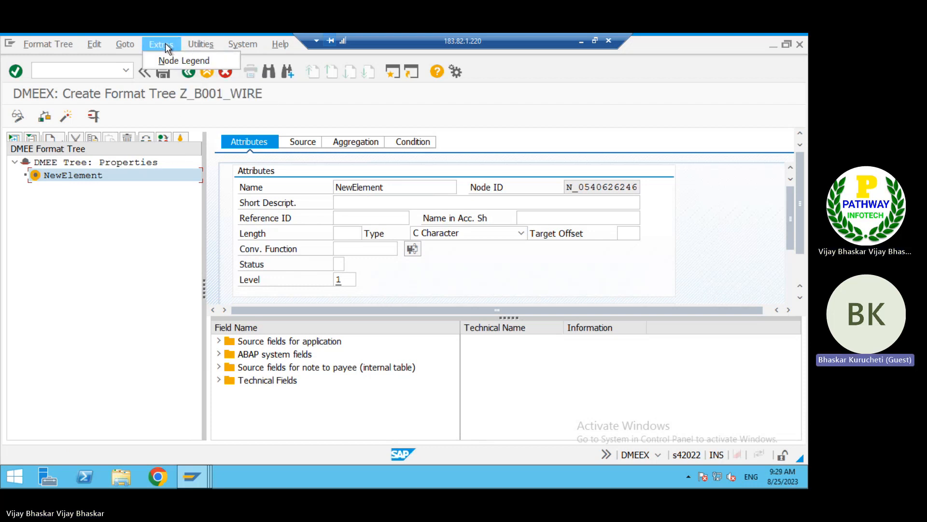
left_click(186, 61)
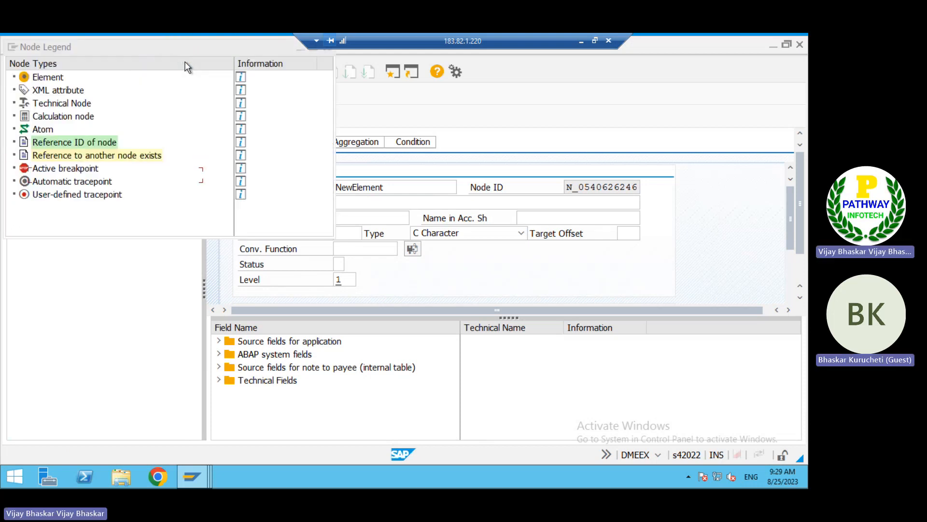
left_click_drag(94, 46, 414, 130)
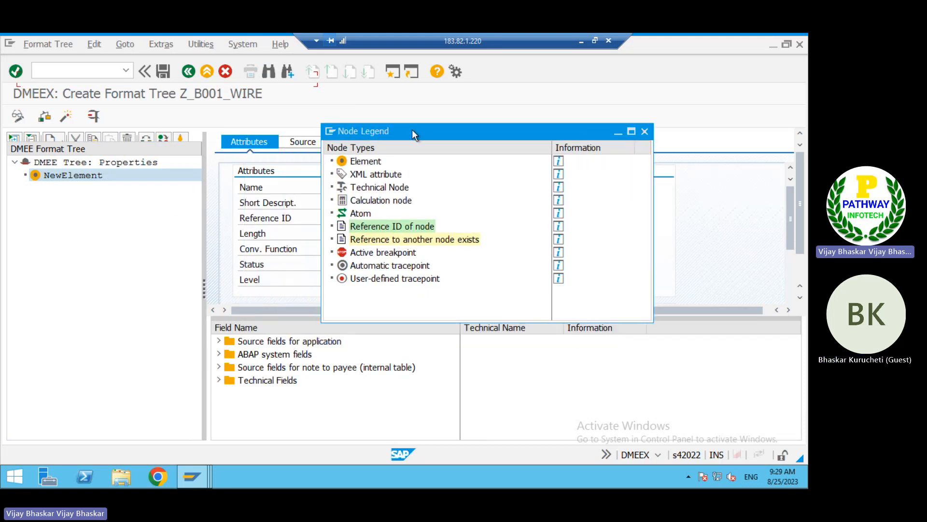
Examine the node types in the legend, from Element and XML attribute through Atom, the reference entries, breakpoint and tracepoints
left_click(372, 161)
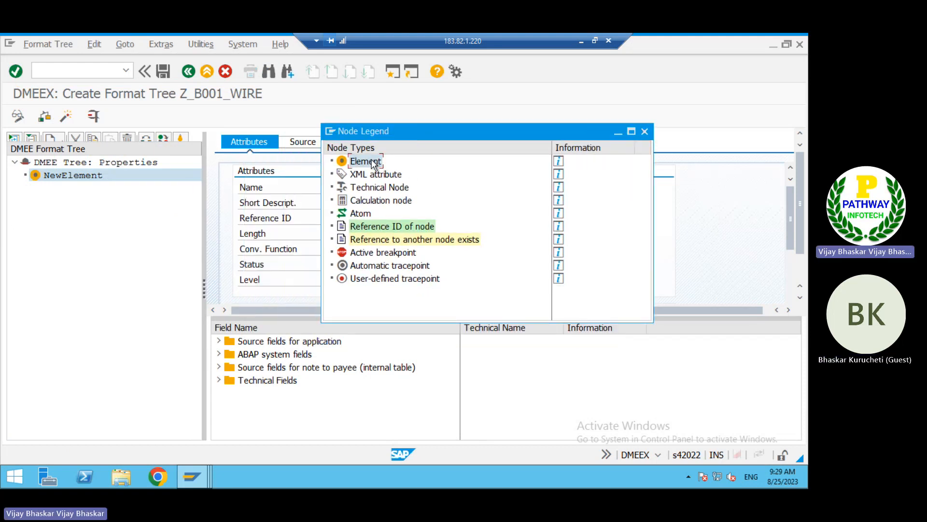
left_click(381, 177)
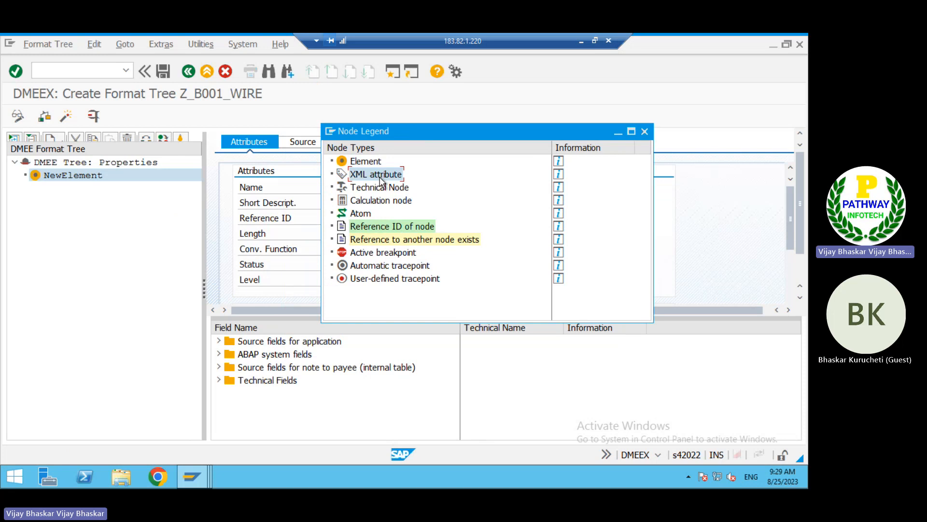
left_click(382, 189)
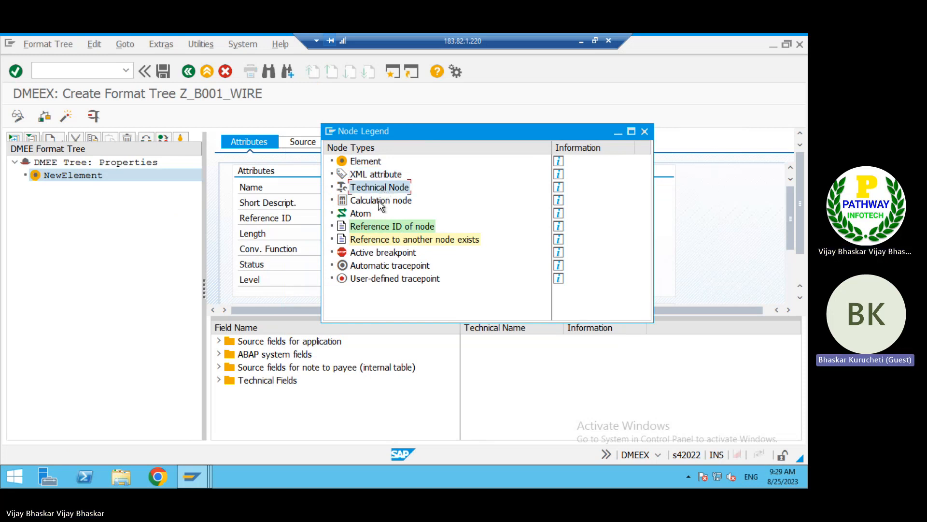
left_click(380, 200)
left_click(365, 216)
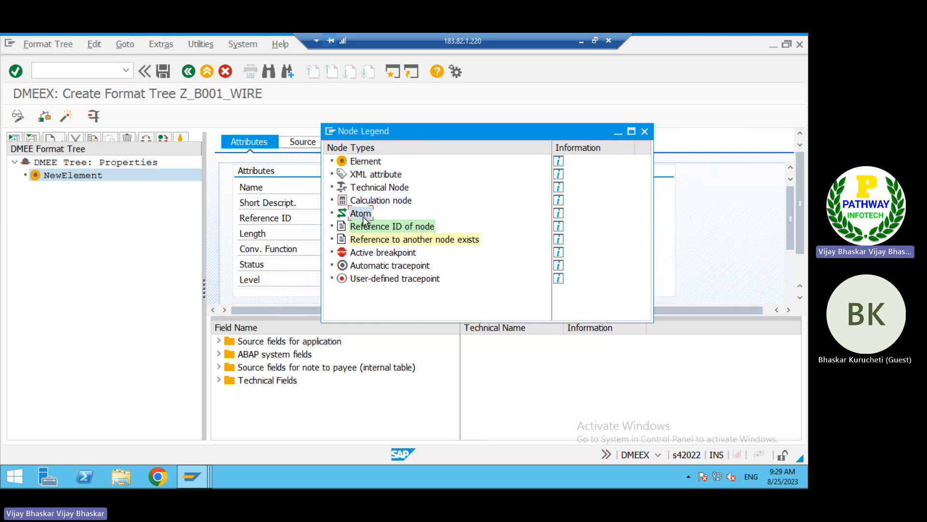
left_click(378, 228)
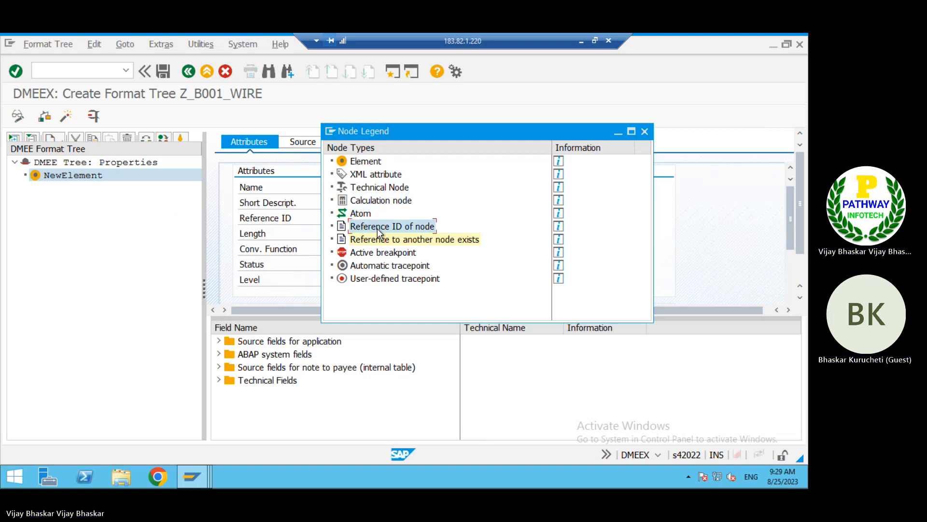
left_click(386, 241)
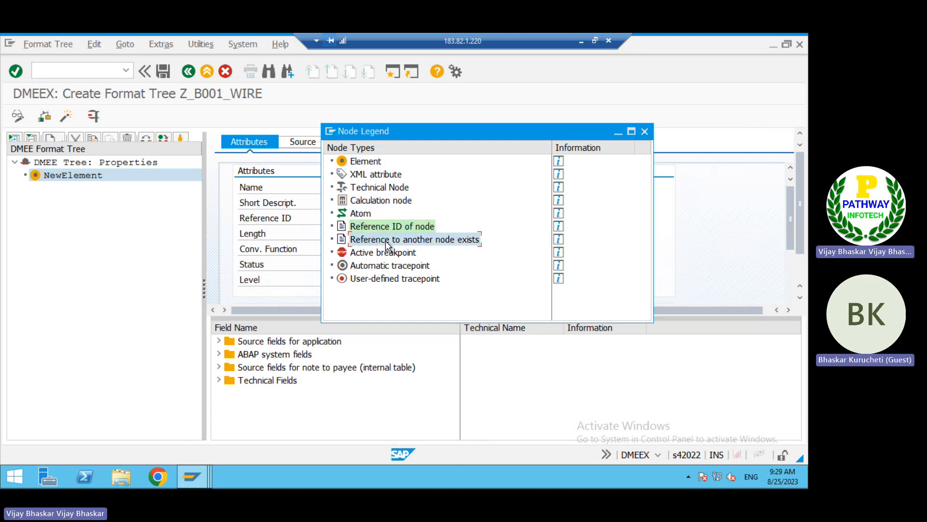
left_click(386, 253)
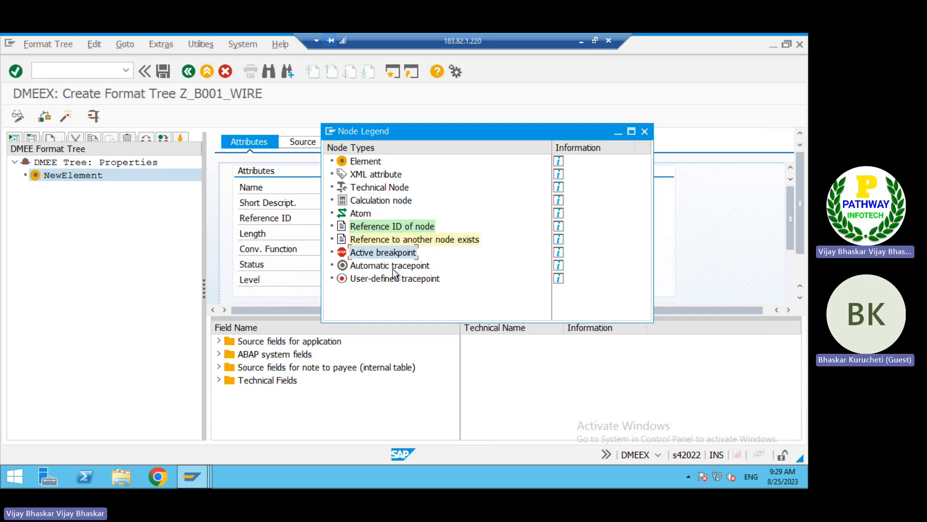
left_click(394, 267)
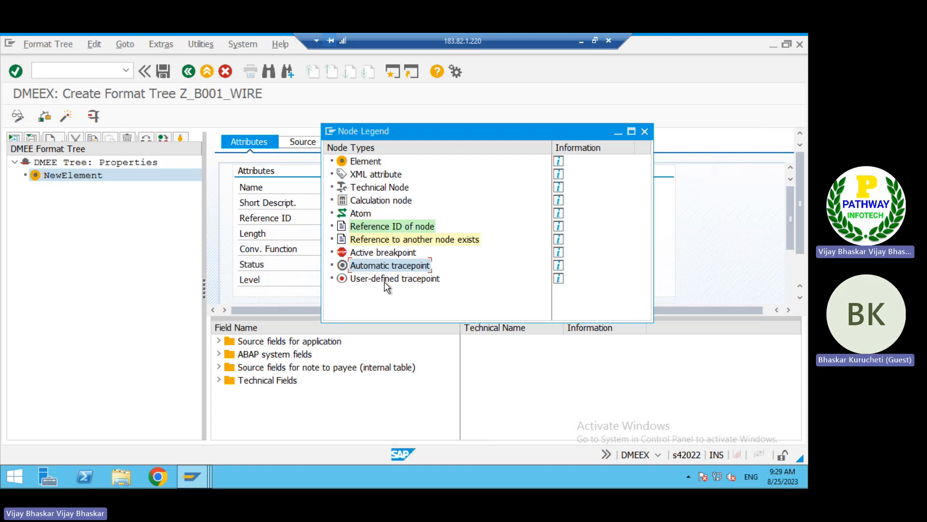
left_click(385, 281)
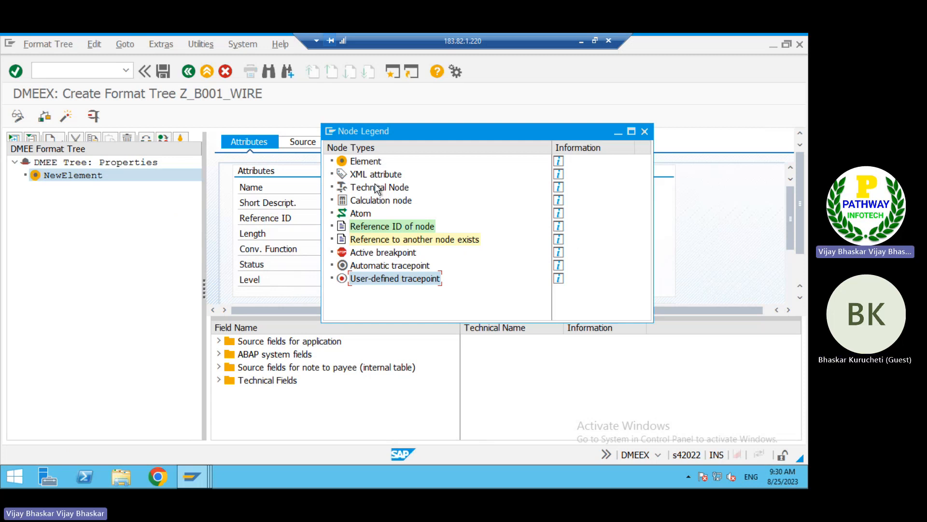
left_click(375, 162)
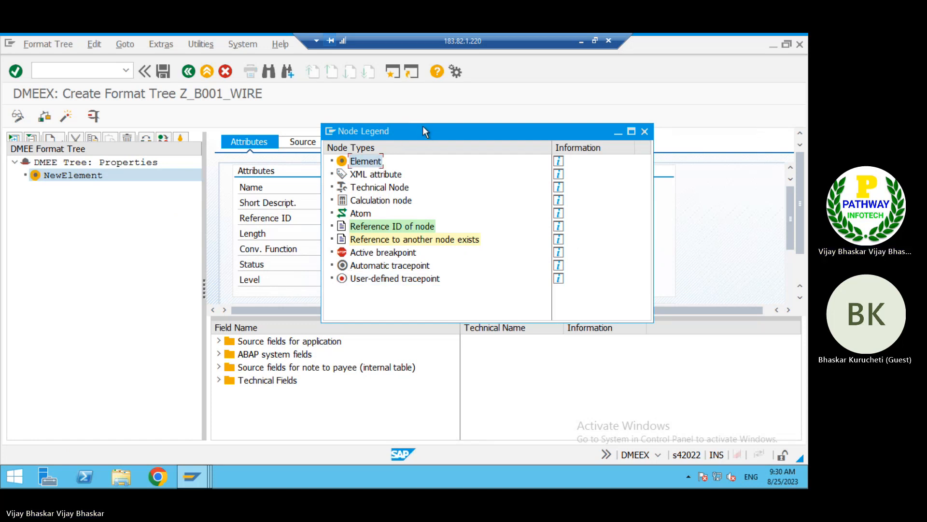
left_click_drag(426, 128, 365, 111)
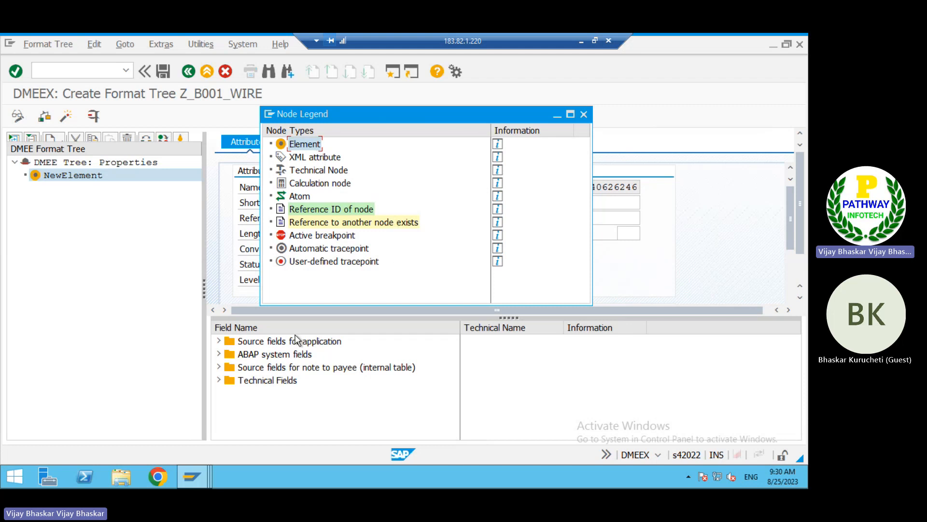
Select cell B242 on the Configuration sheet in Excel, then return to SAP and capture a screenshot of the Node Legend window
left_click(582, 41)
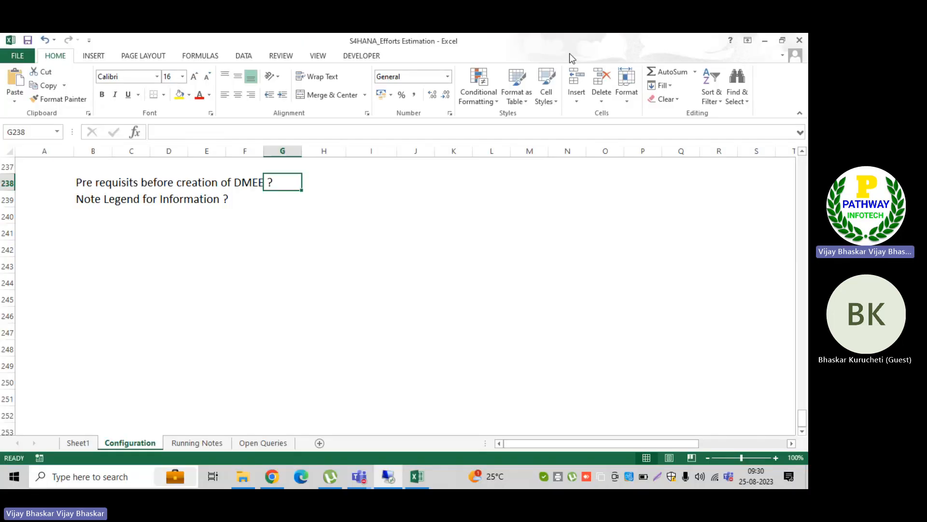
left_click(76, 243)
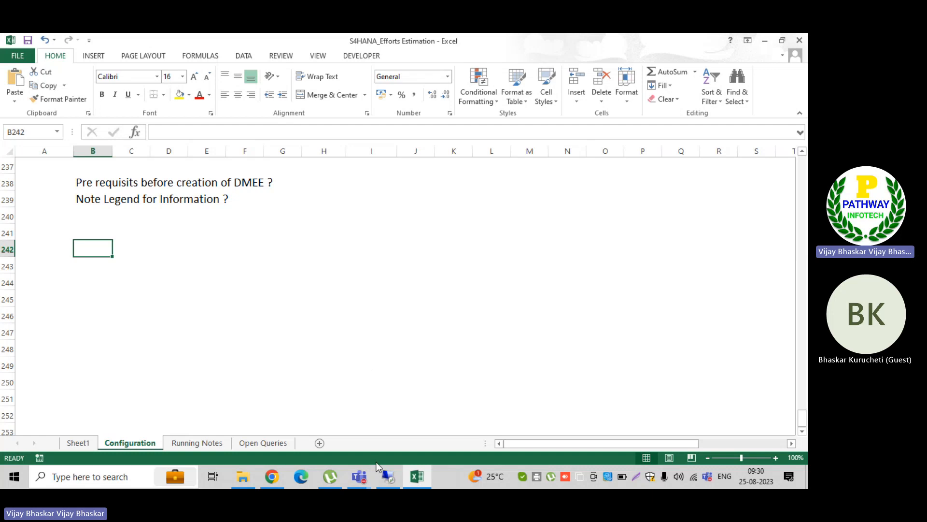
left_click(383, 484)
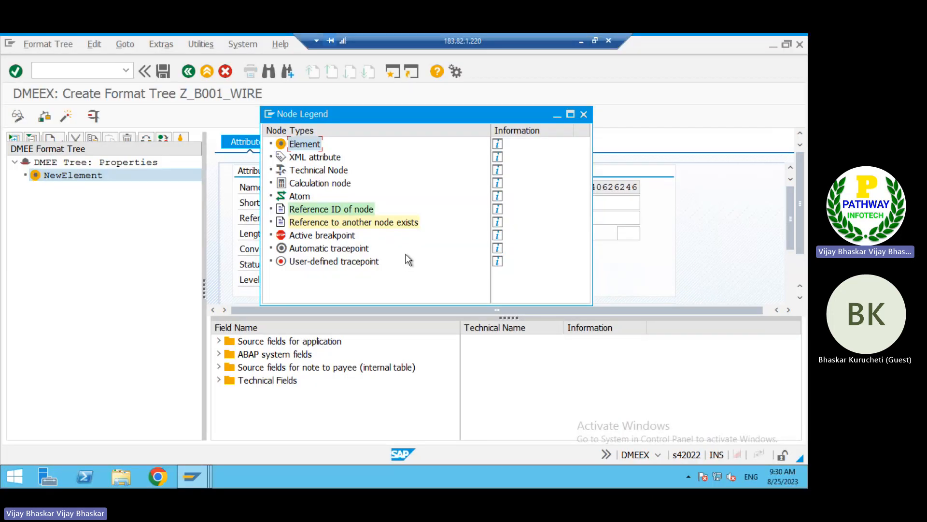
left_click(596, 41)
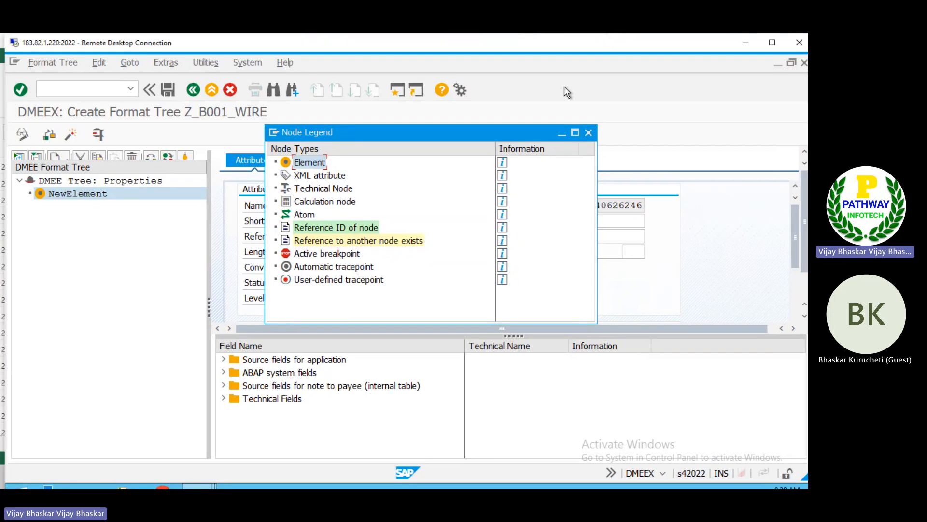
key("Print")
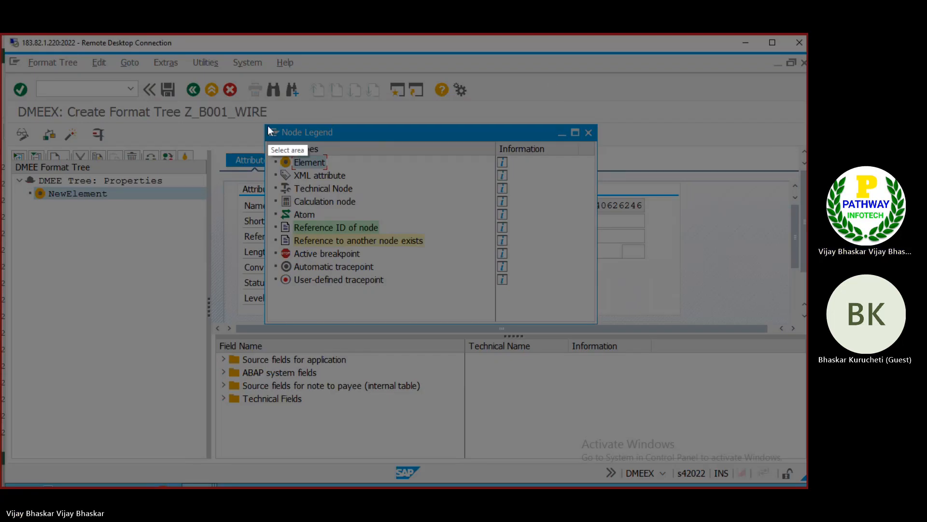
mouse_move(269, 129)
left_mouse_down()
mouse_move(328, 318)
mouse_move(394, 327)
mouse_move(597, 322)
left_mouse_up()
left_click(547, 335)
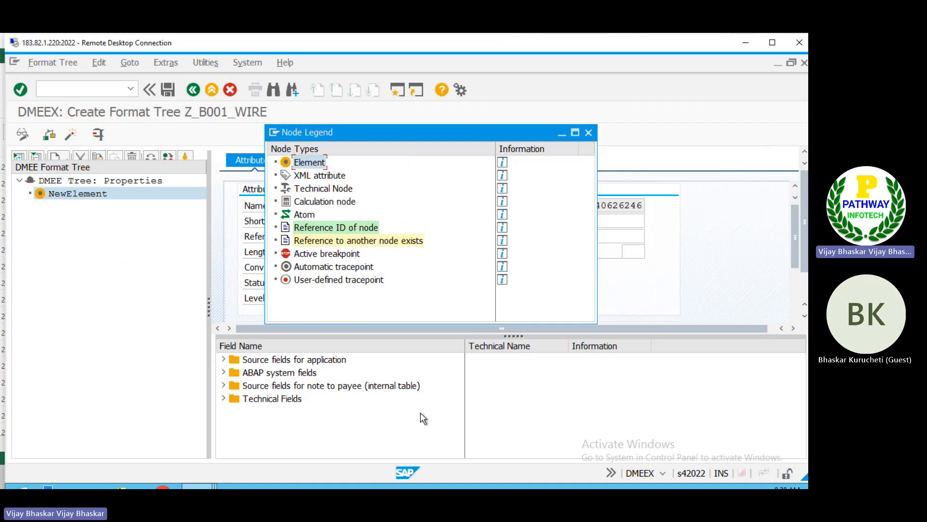
Paste the Node Legend screenshot into the Excel Configuration sheet and enter the bold heading "Note Types in DMEE file" above it in B241
key("alt+Tab")
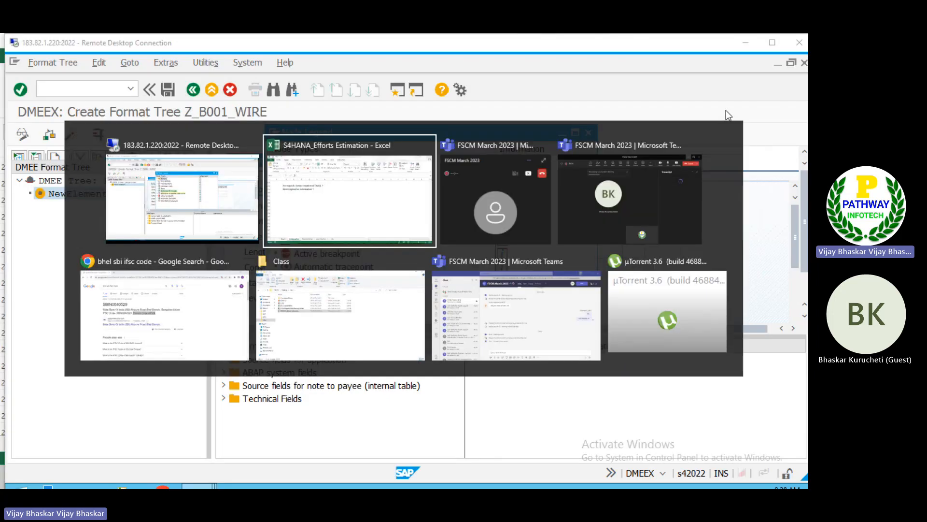
key("ctrl+v")
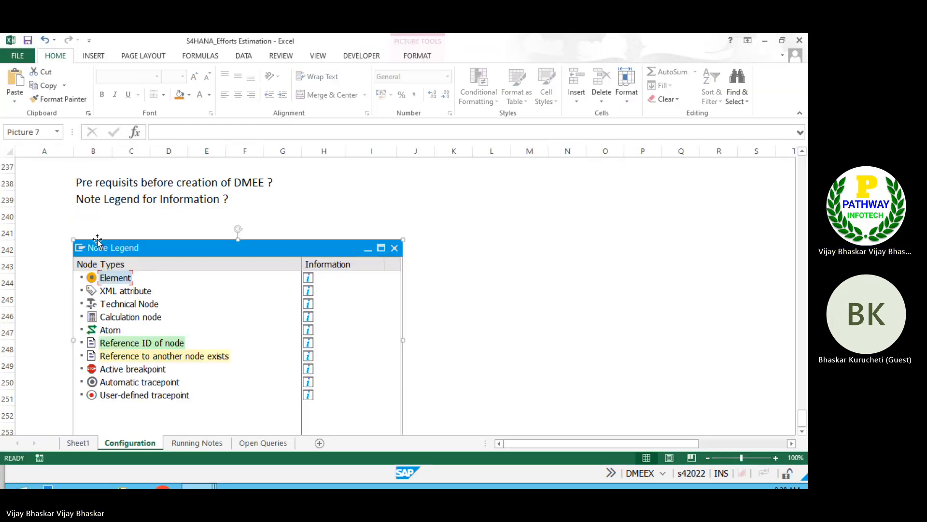
left_click(94, 230)
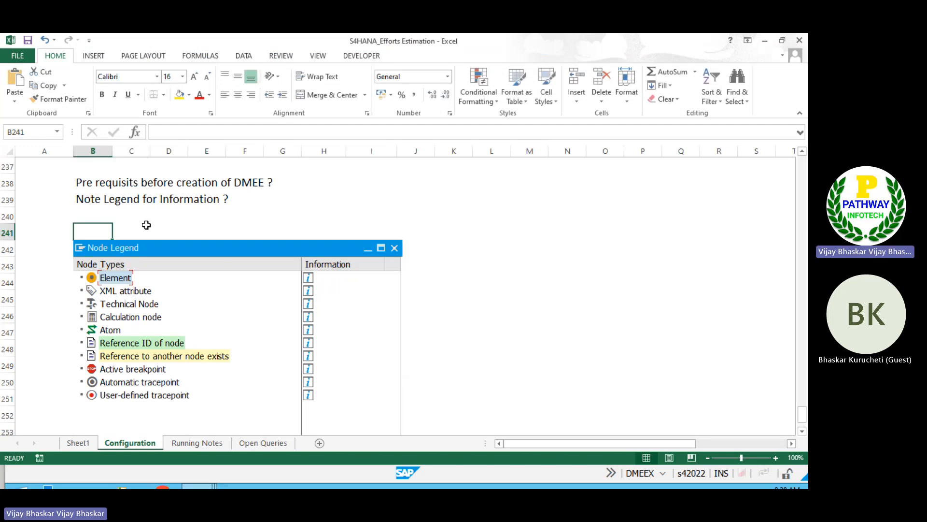
type("Note T")
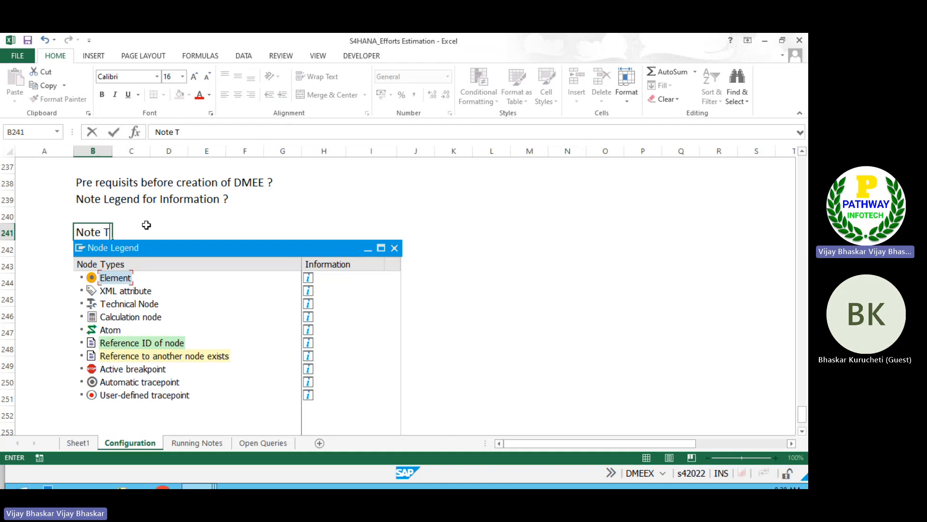
type("ypes in")
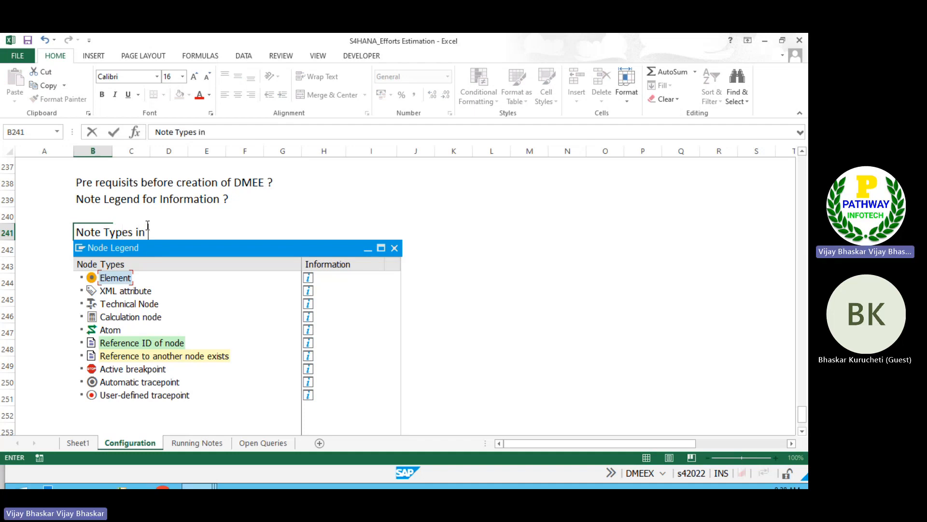
type(" DMEE file")
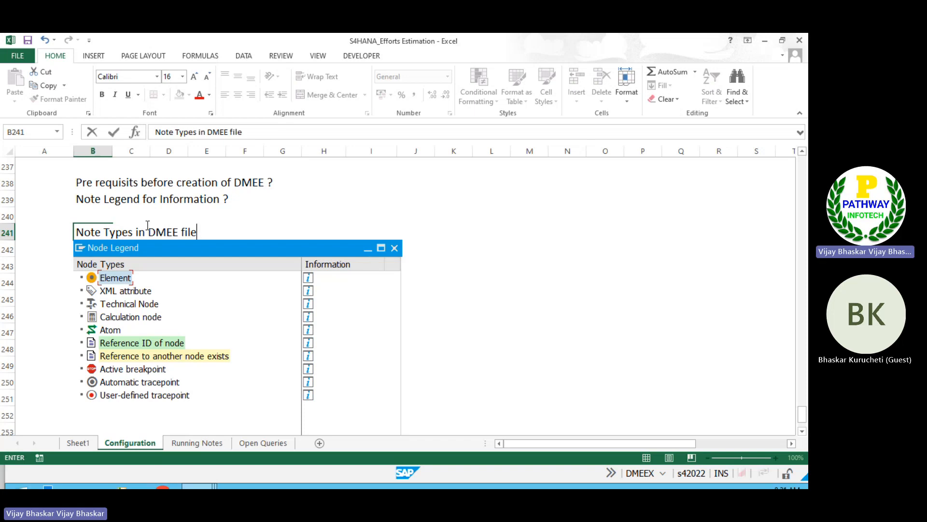
key("Return")
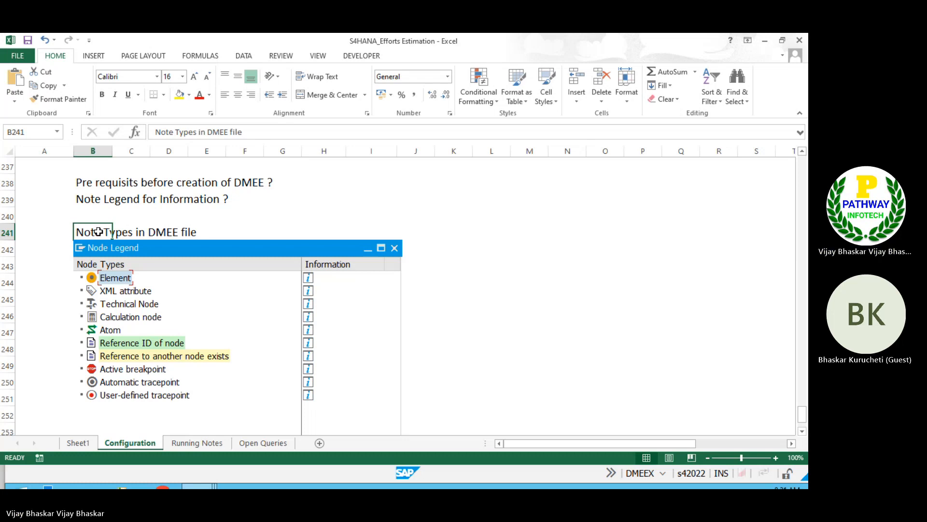
key("ctrl+b")
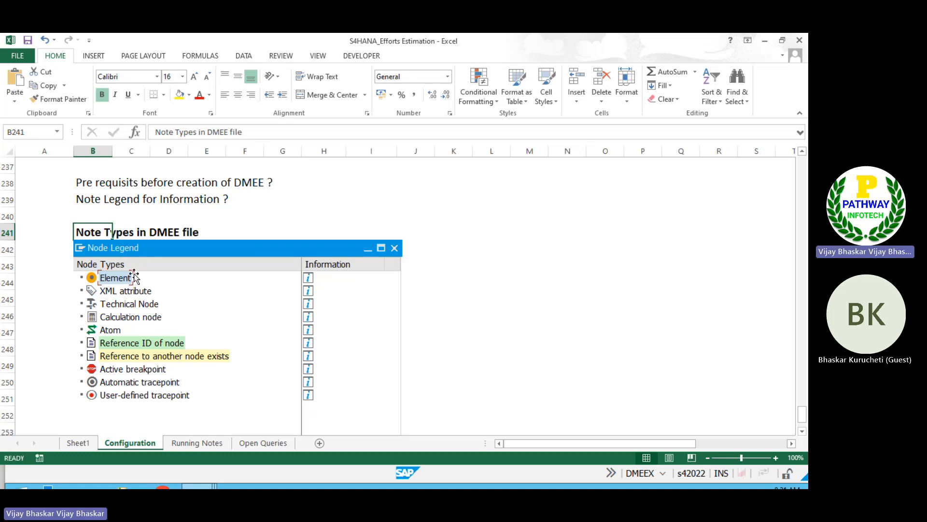
Enter "Element: An element represents a filed in the target file" in cell A255, below the pasted legend
scroll(134, 277, "down", 2)
left_click(69, 365)
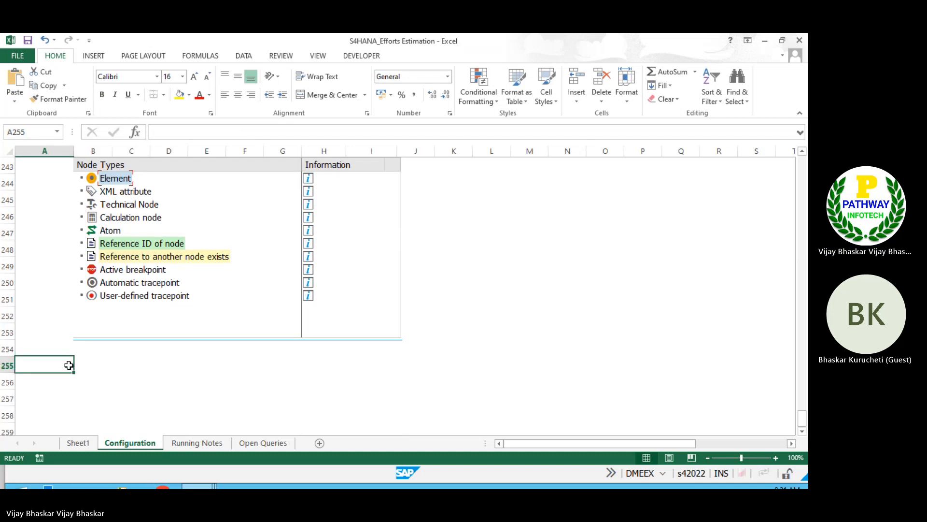
type("Eleme")
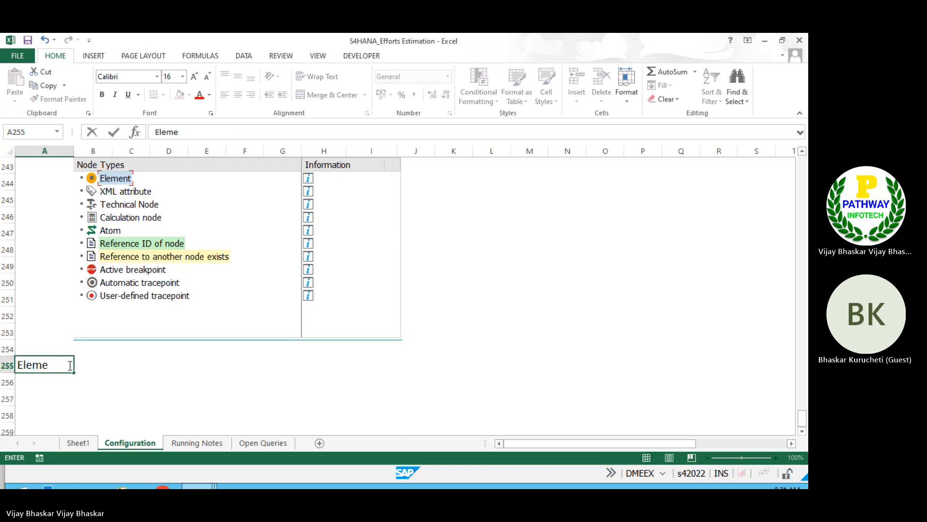
type("nt:")
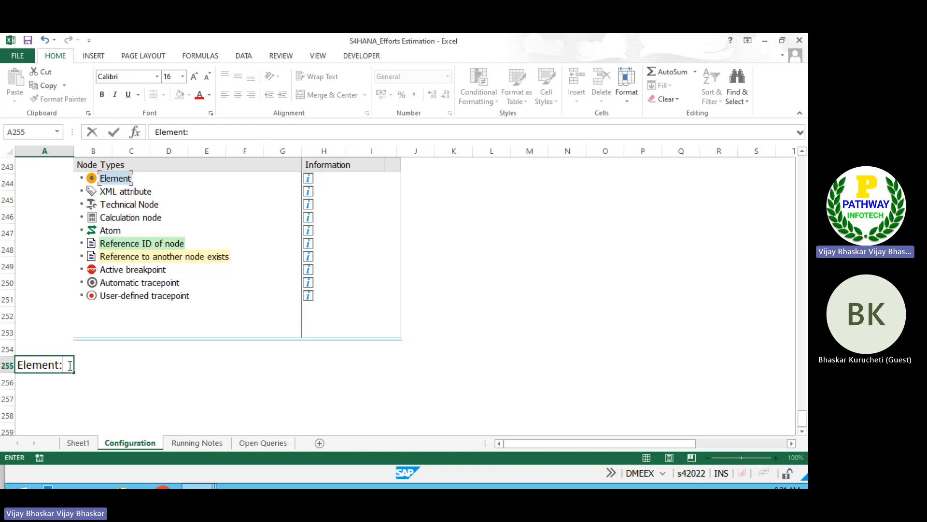
key("Tab")
left_click(57, 369)
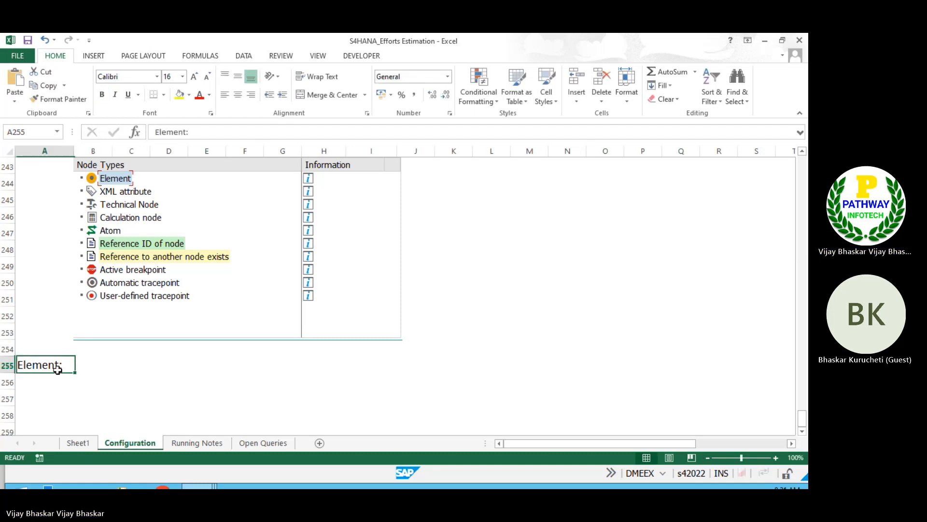
left_click(214, 131)
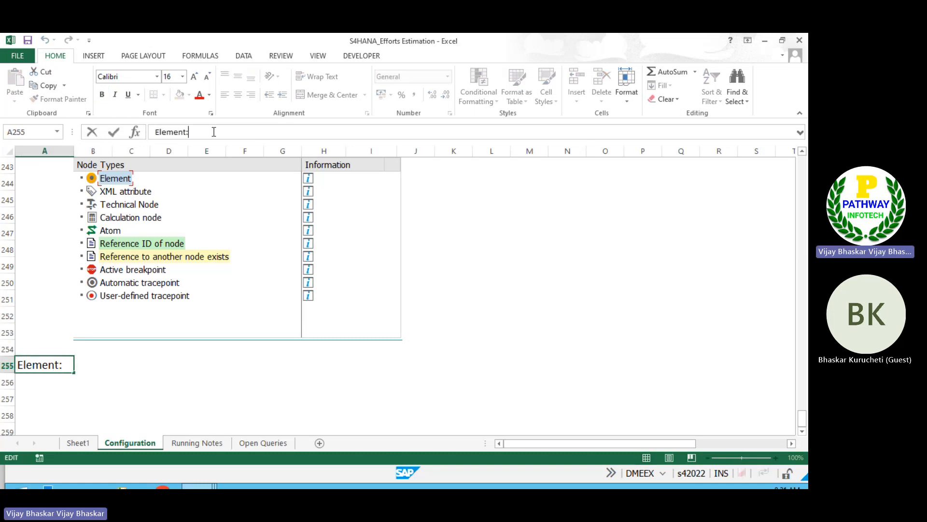
type("An element")
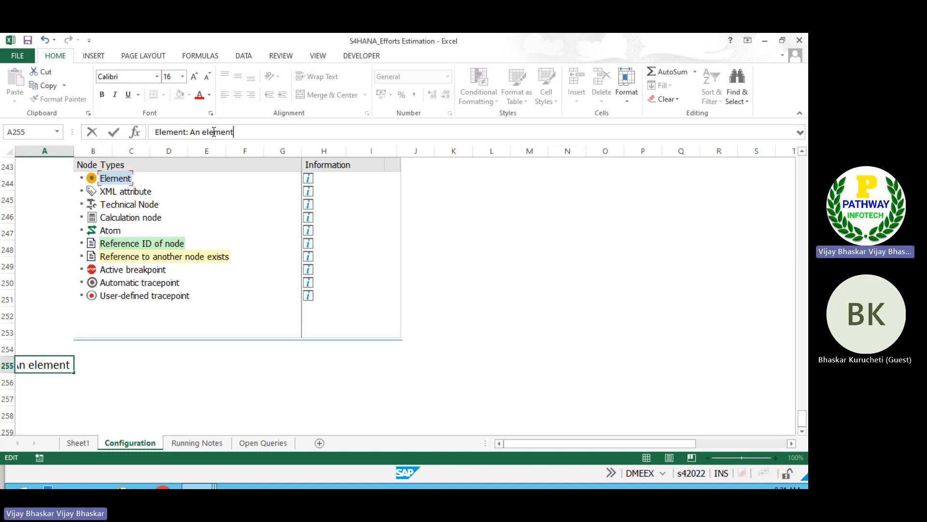
type(" represents")
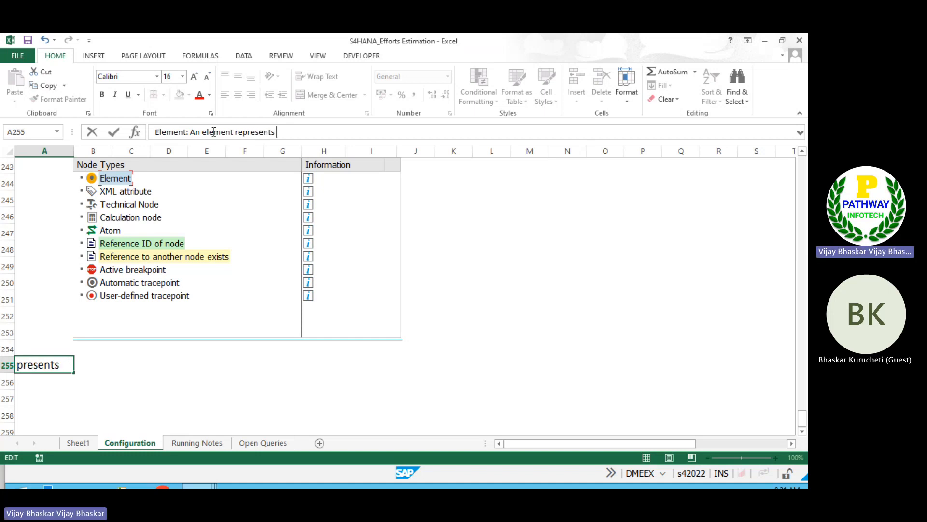
type(" a file")
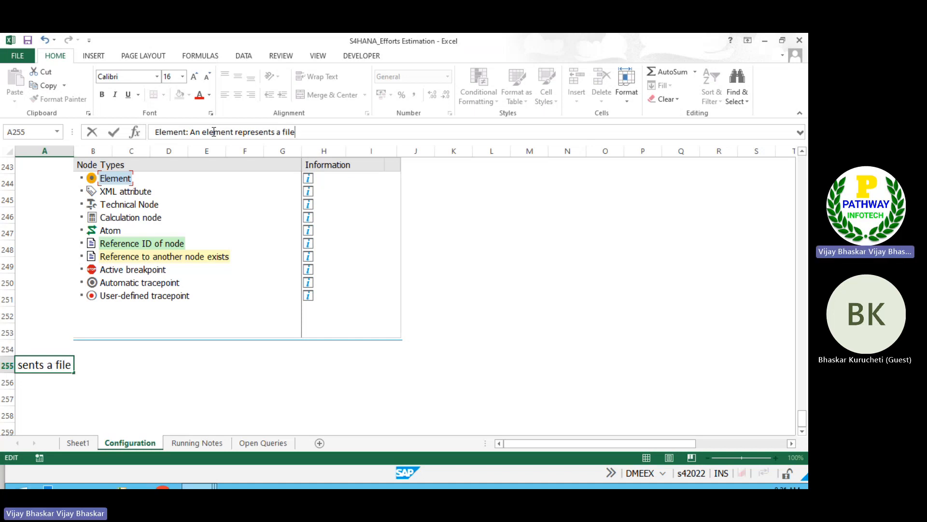
type("d in")
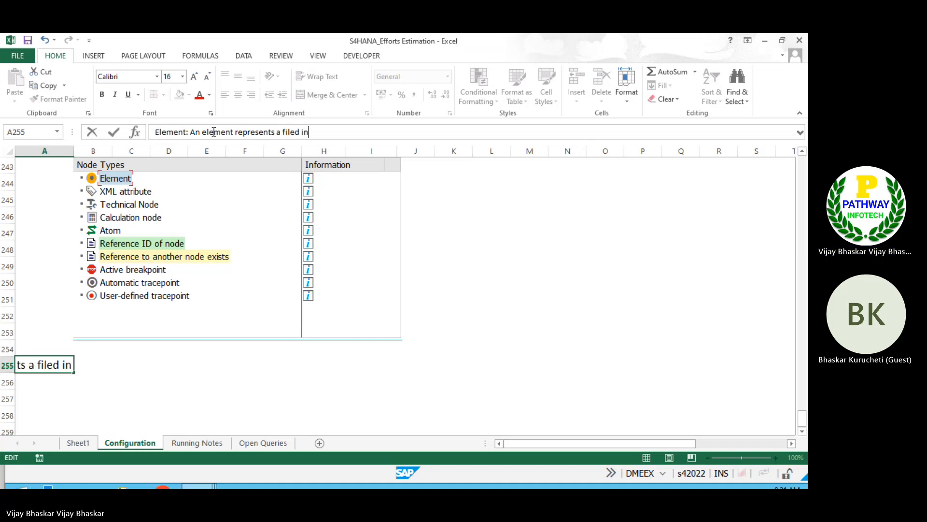
type(" the target")
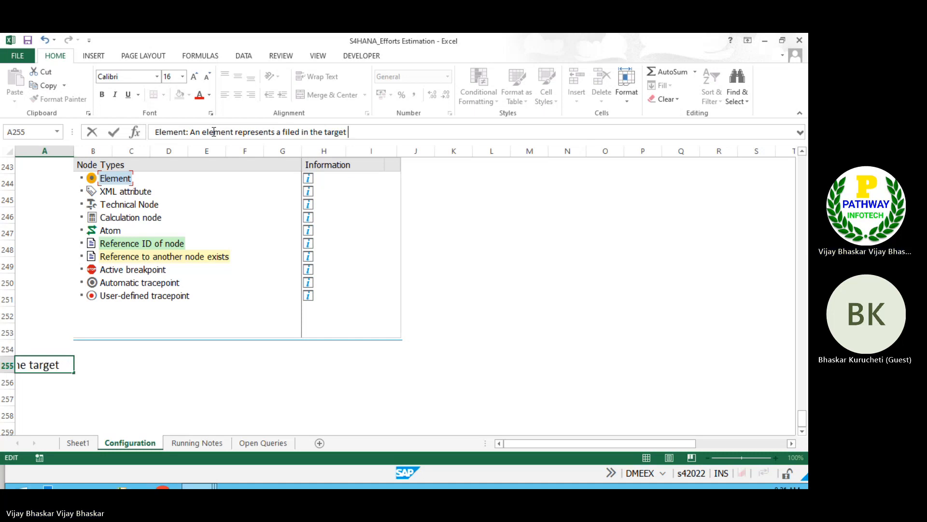
type(" file")
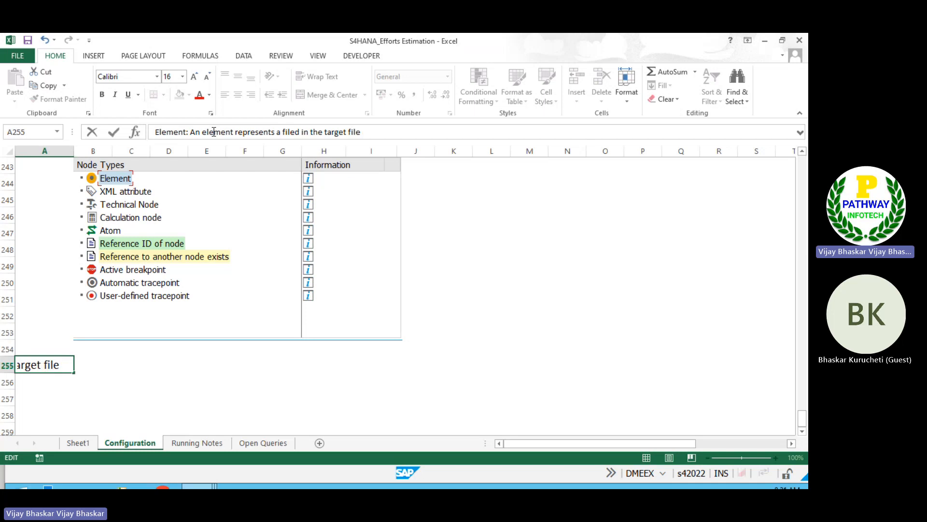
key("Return")
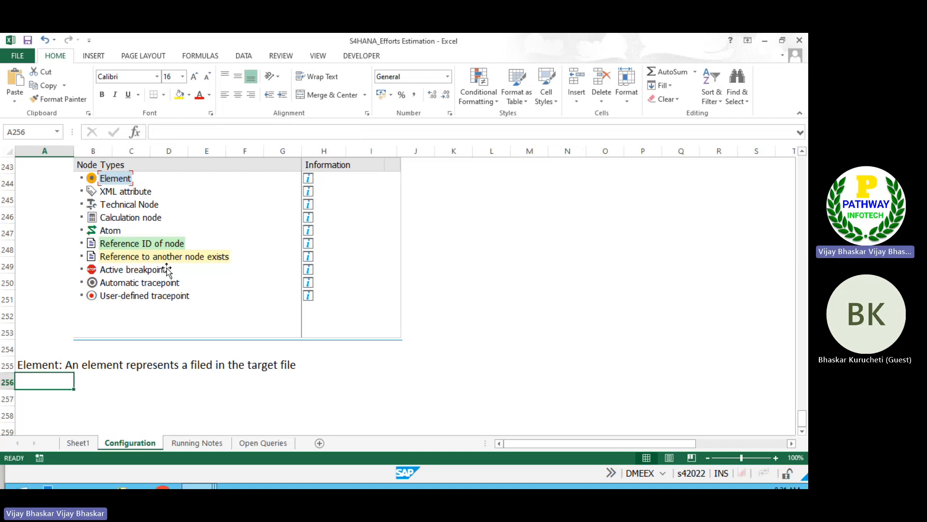
Return to SAP, close the Node Legend window and place the cursor in the NewElement node's Name field
key("alt+Tab")
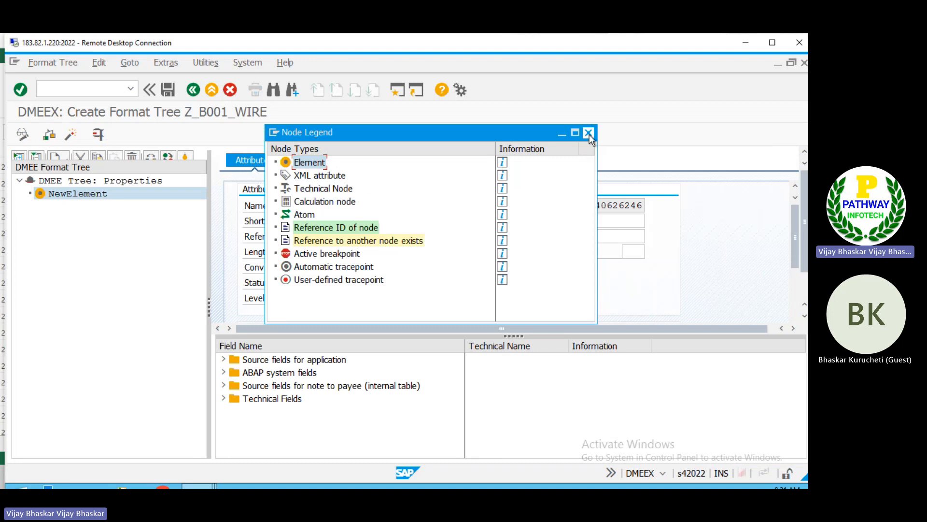
left_click(589, 133)
left_click(76, 198)
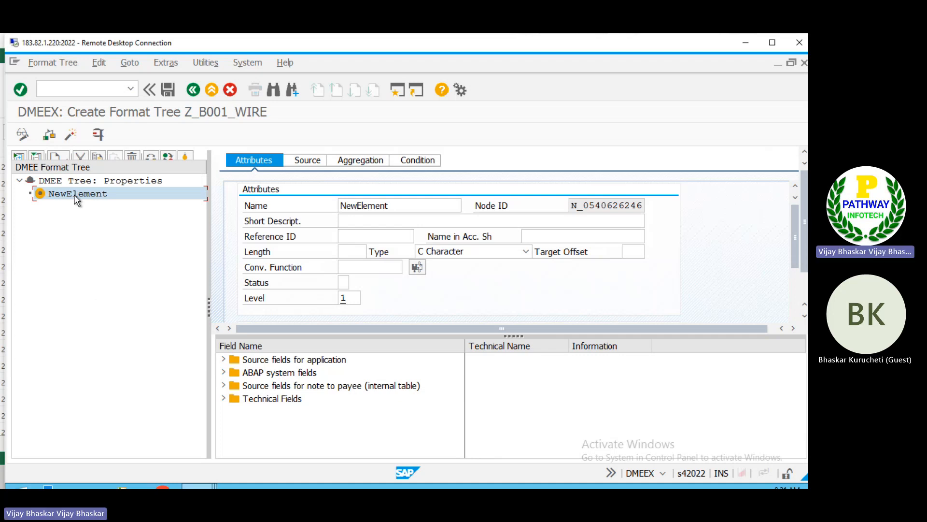
right_click(75, 200)
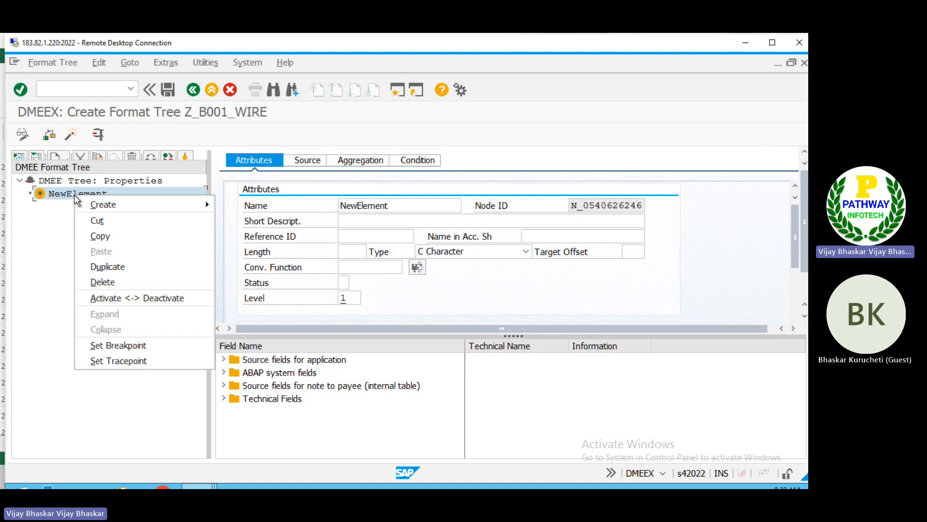
left_click(34, 233)
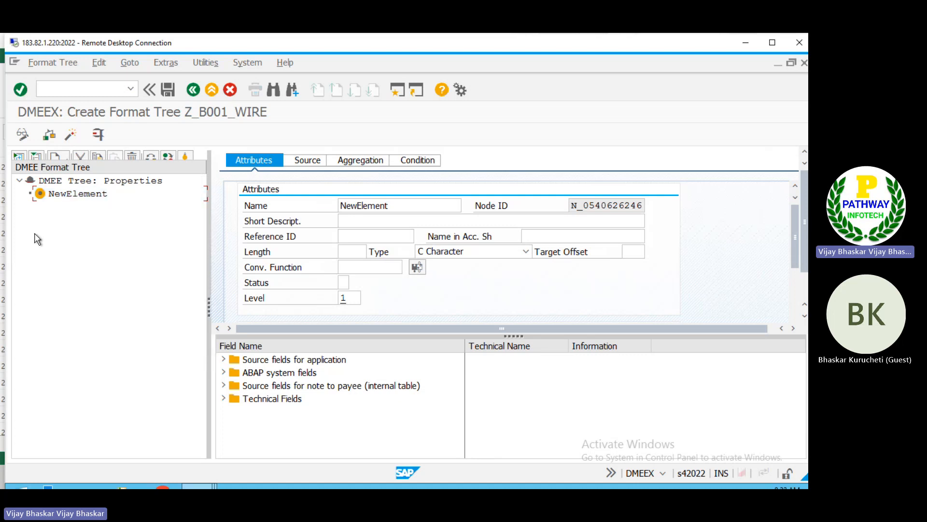
left_click(401, 206)
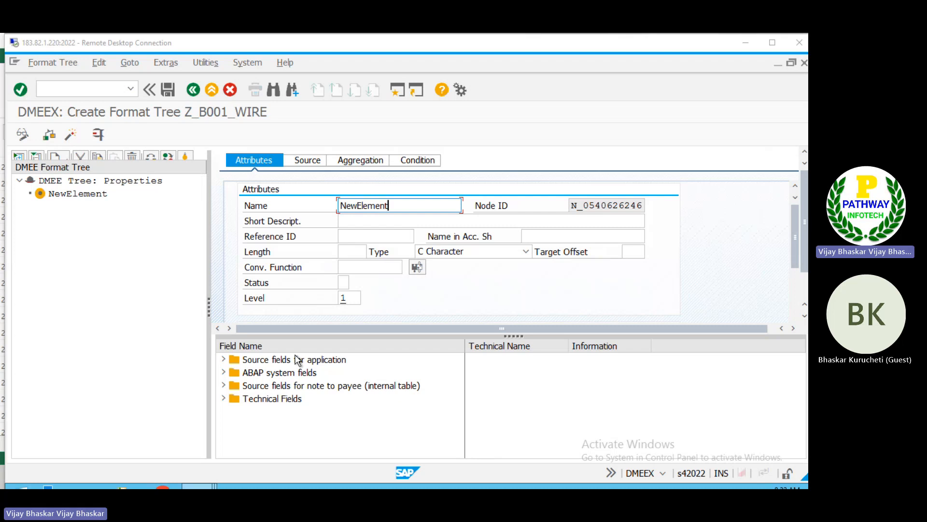
Switch to Excel and append "and XML tag" to the Element definition in cell A255
key("alt+Tab")
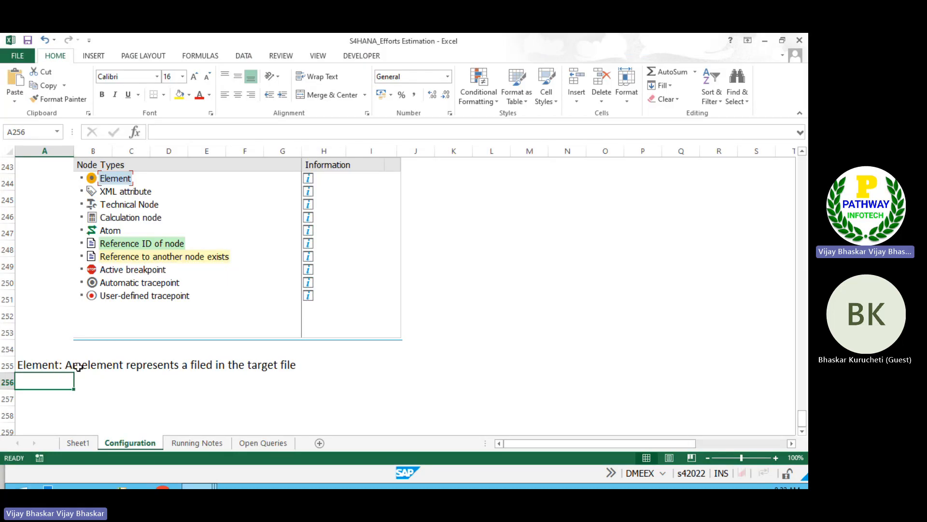
left_click(48, 365)
left_click(394, 129)
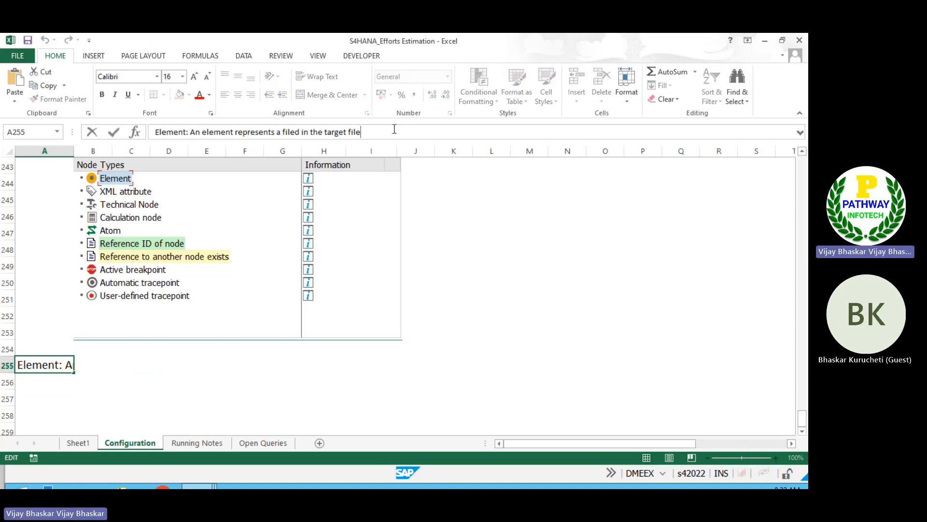
type("and XML ta")
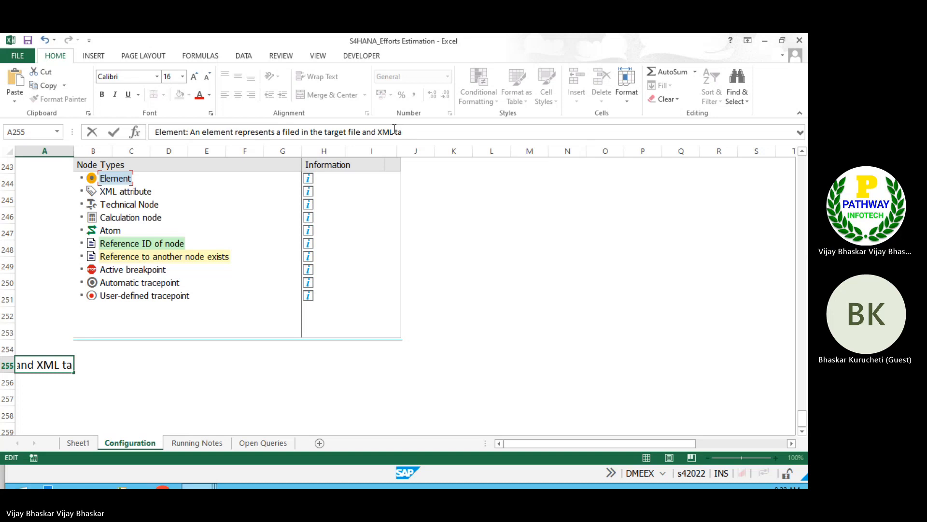
type("g")
key("Return")
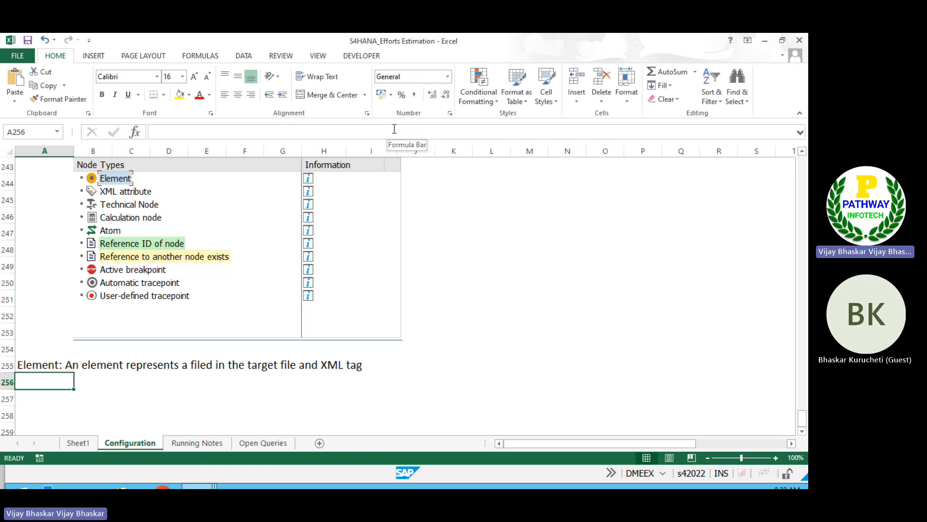
Switch back to SAP and replace the NewElement node's name with Document in its attributes
key("alt+Tab")
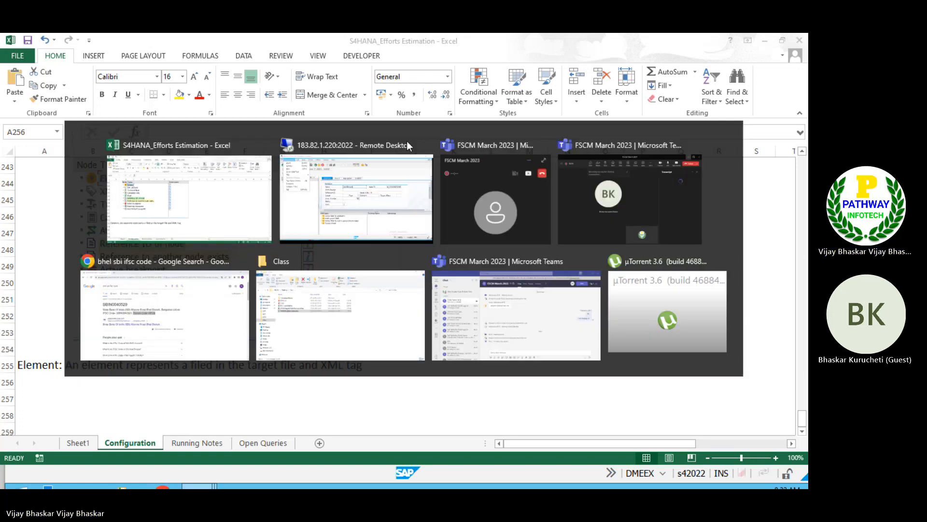
left_click(407, 141)
key("BackSpace")
key("BackSpace")
key("BackSpace")
key("BackSpace")
key("BackSpace")
key("BackSpace")
key("BackSpace")
key("BackSpace")
key("BackSpace")
key("BackSpace")
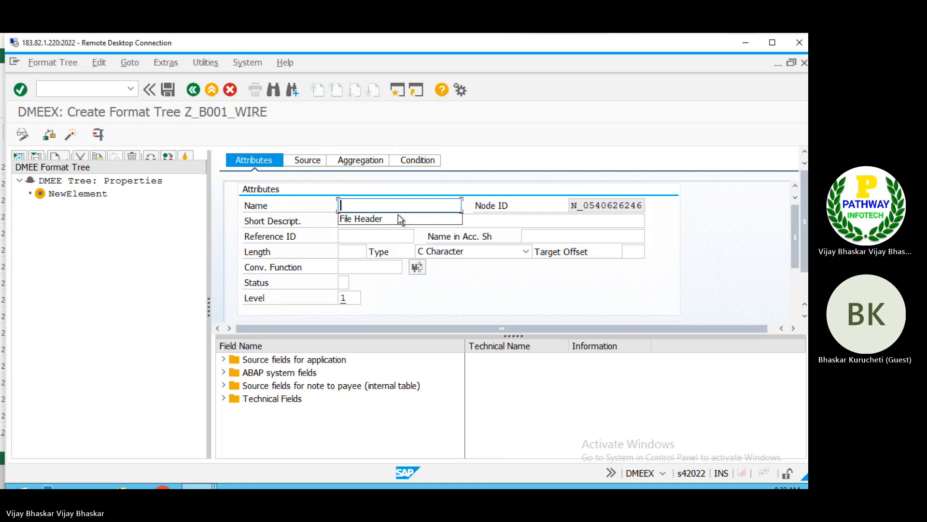
type("Document")
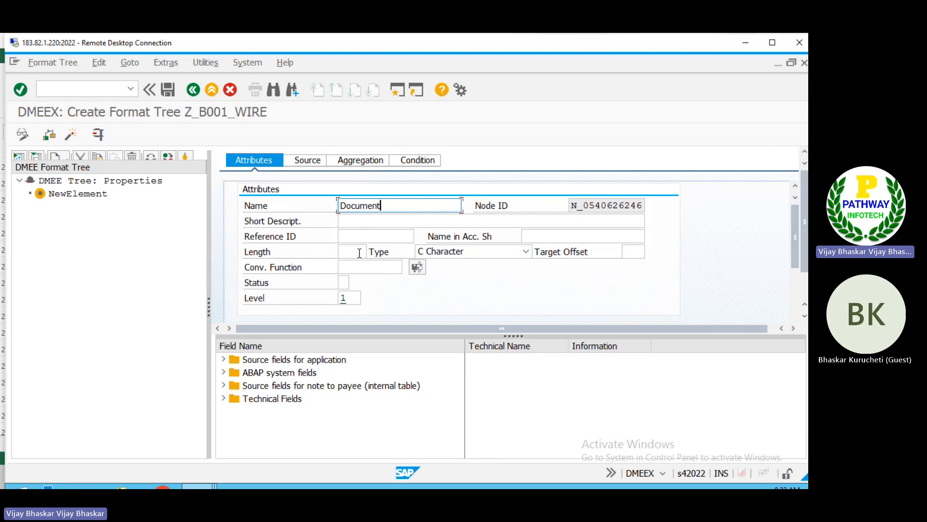
Set the node's short description to "Document Tag" and place the cursor in its Level field
left_click(357, 222)
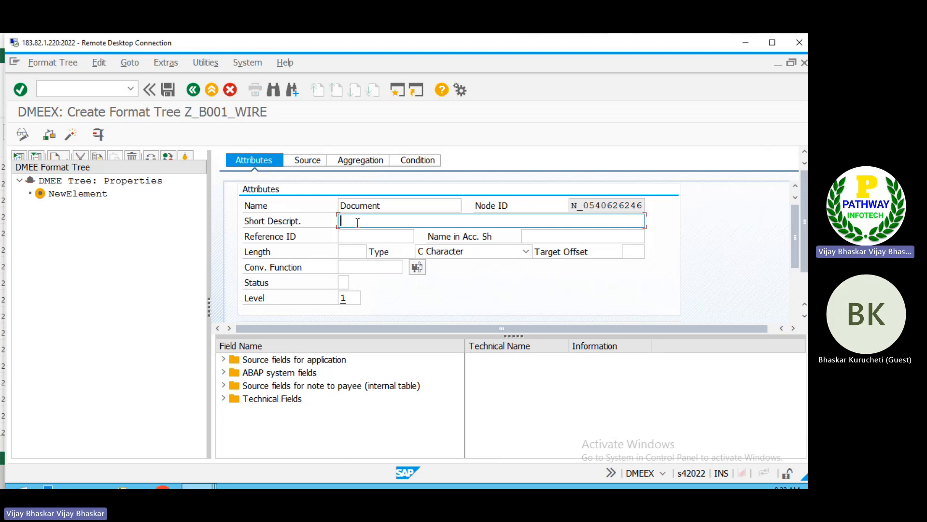
type("Document Tag")
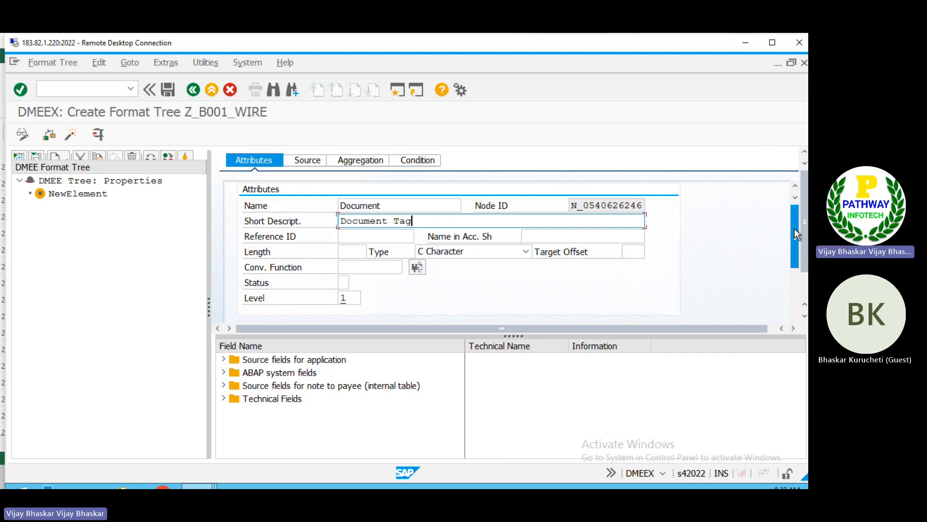
left_click_drag(795, 228, 793, 258)
left_click(356, 220)
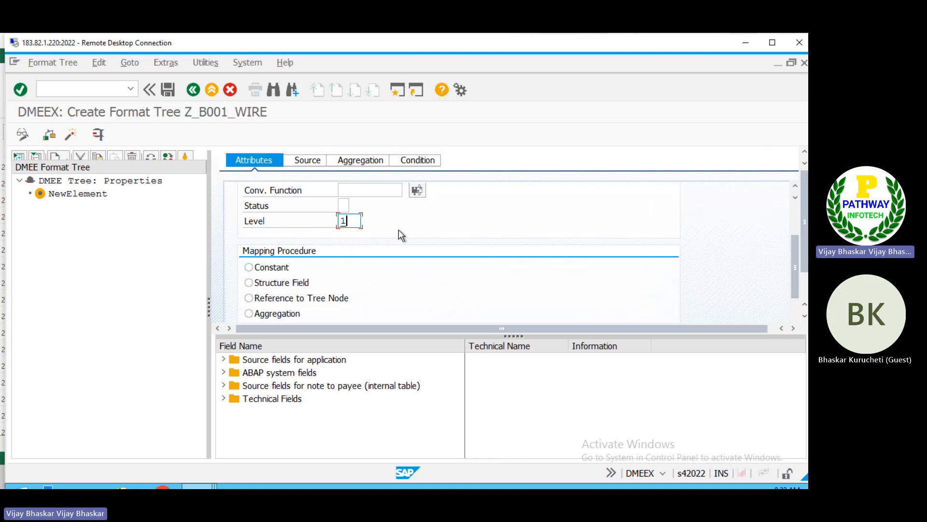
Examine the node's attributes and the mapping procedure options below them, including the No Mapping setting
scroll(398, 229, "up", 3)
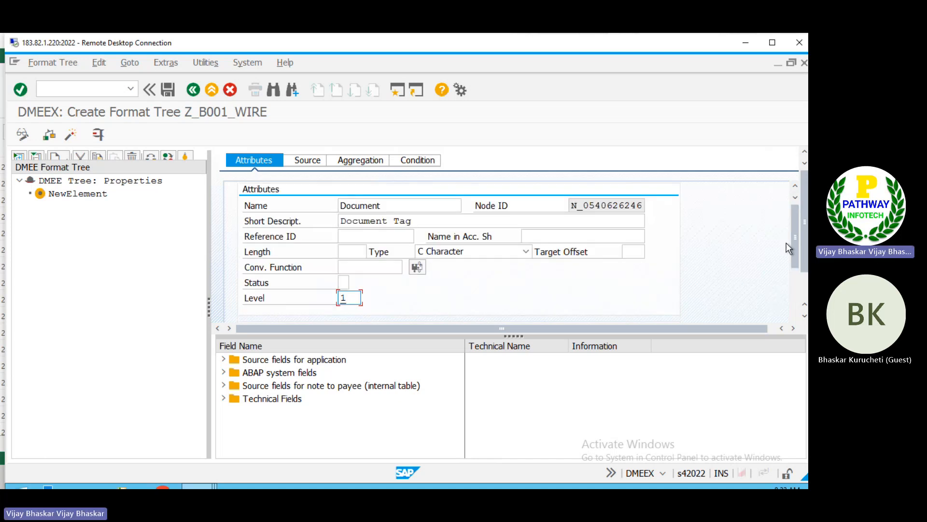
left_click_drag(803, 232, 803, 271)
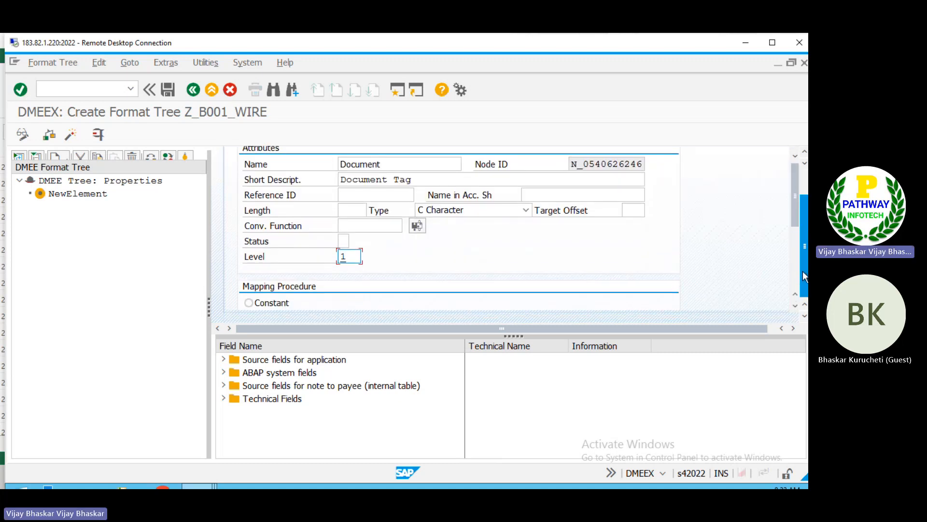
left_click(795, 306)
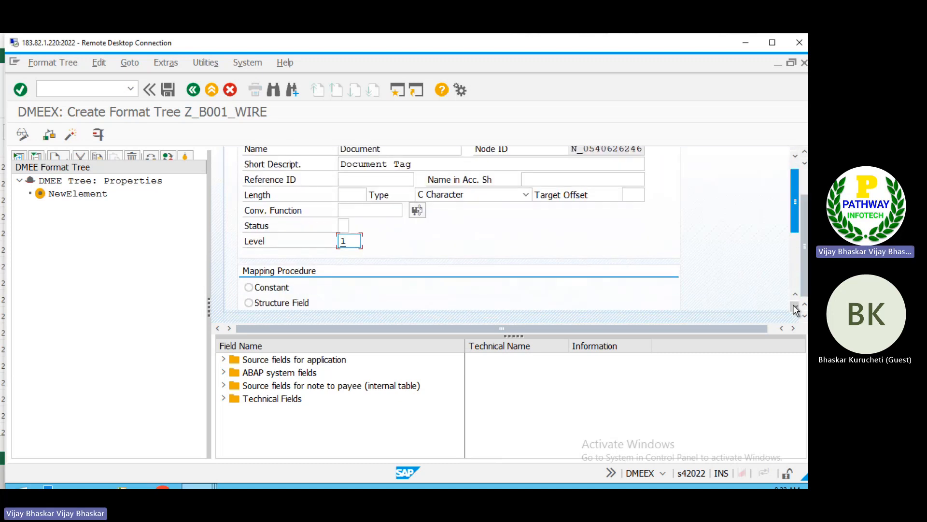
left_click(795, 306)
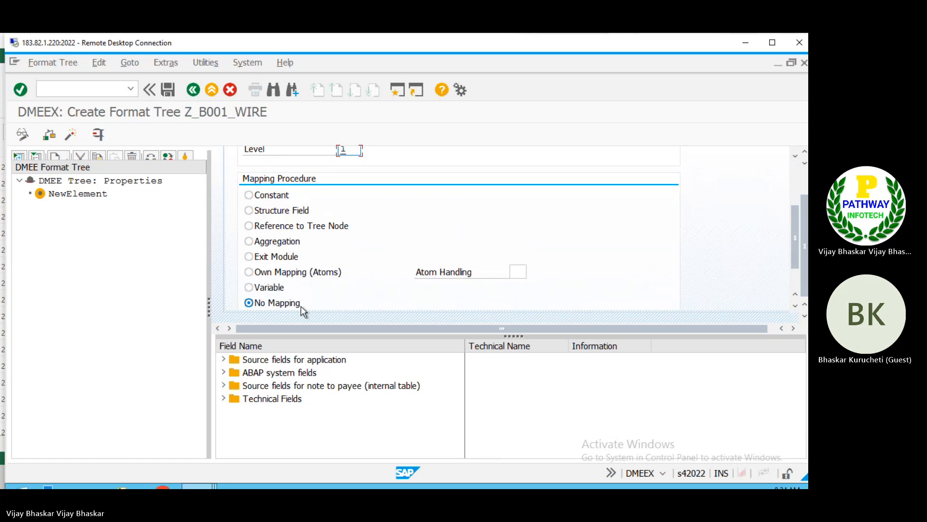
scroll(301, 305, "up", 3)
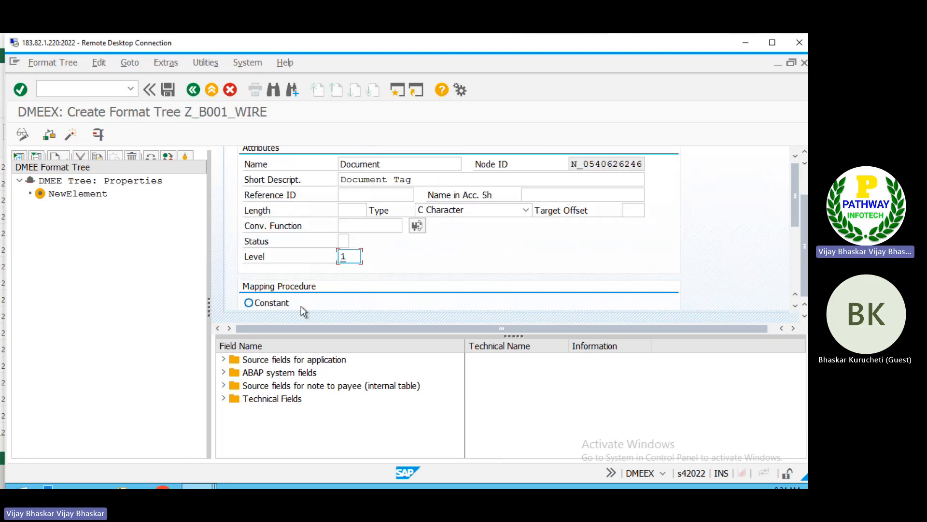
scroll(300, 305, "down", 4)
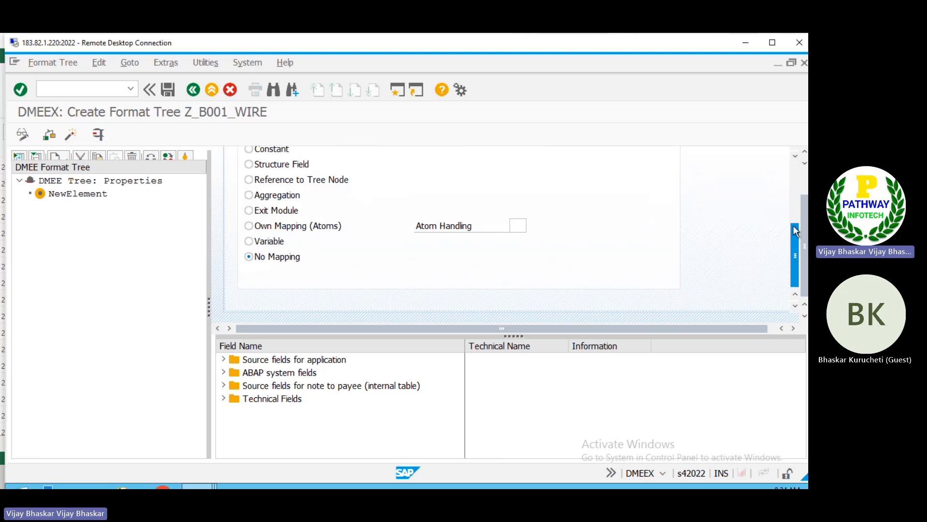
left_click_drag(792, 258, 793, 219)
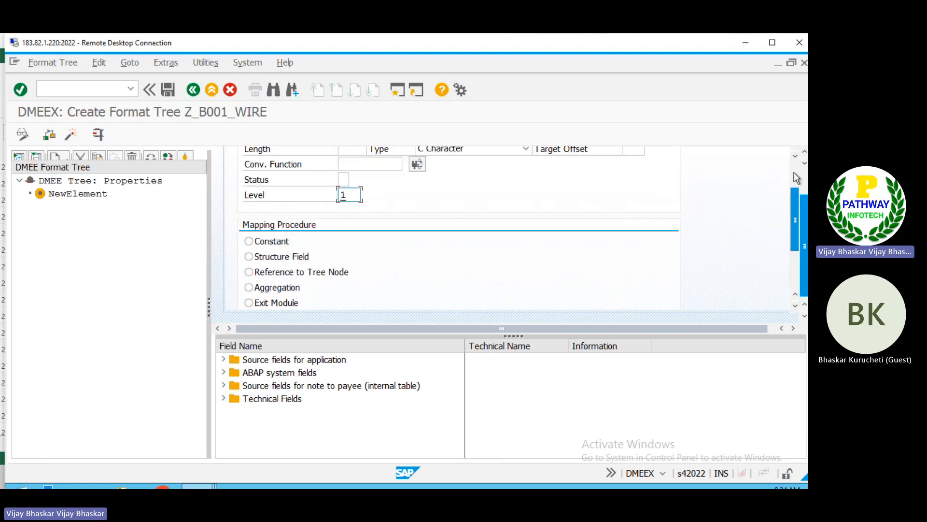
scroll(787, 177, "up", 2)
scroll(803, 173, "up", 3)
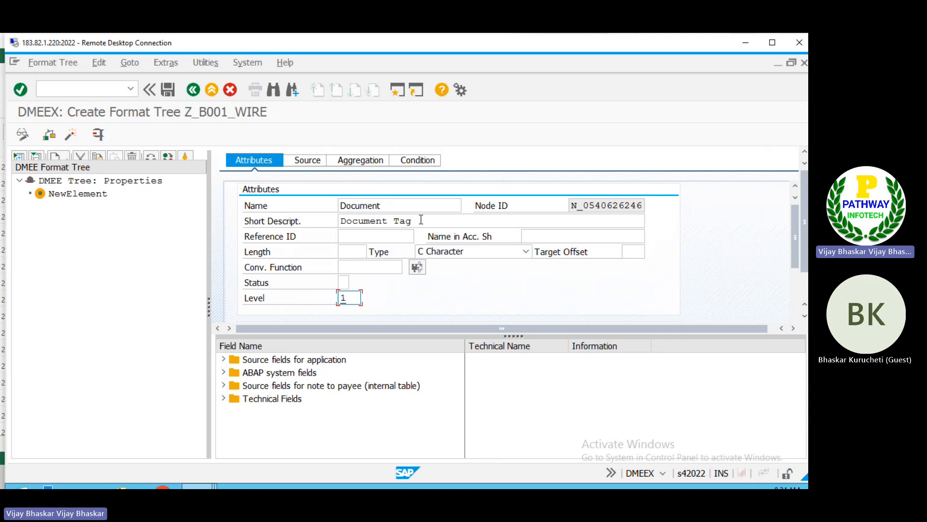
Select C Character as the Document node's data type
left_click_drag(421, 219, 355, 220)
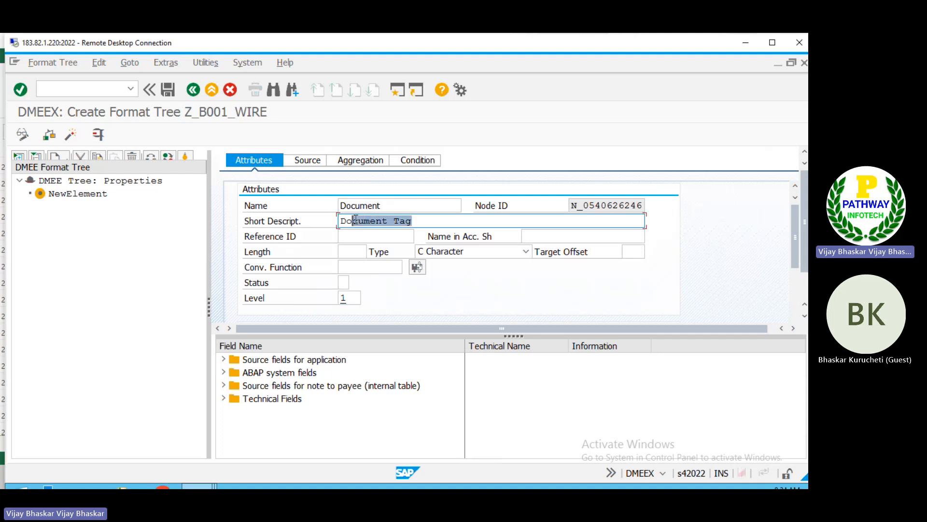
left_click(355, 221)
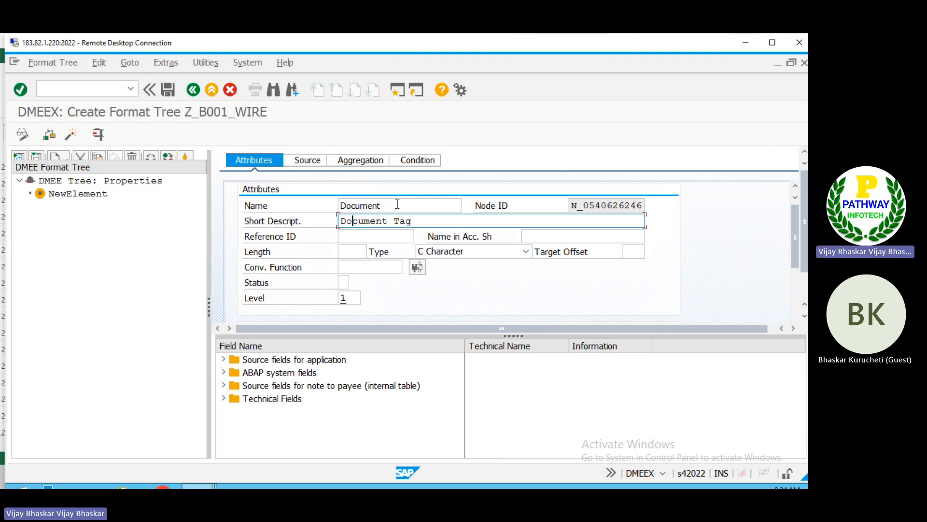
left_click_drag(389, 205, 334, 204)
left_click(542, 263)
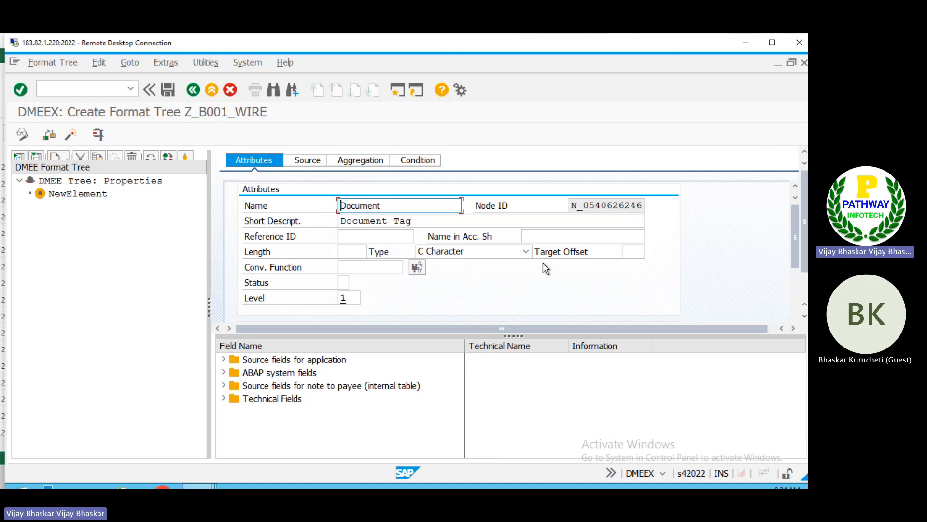
left_click(525, 251)
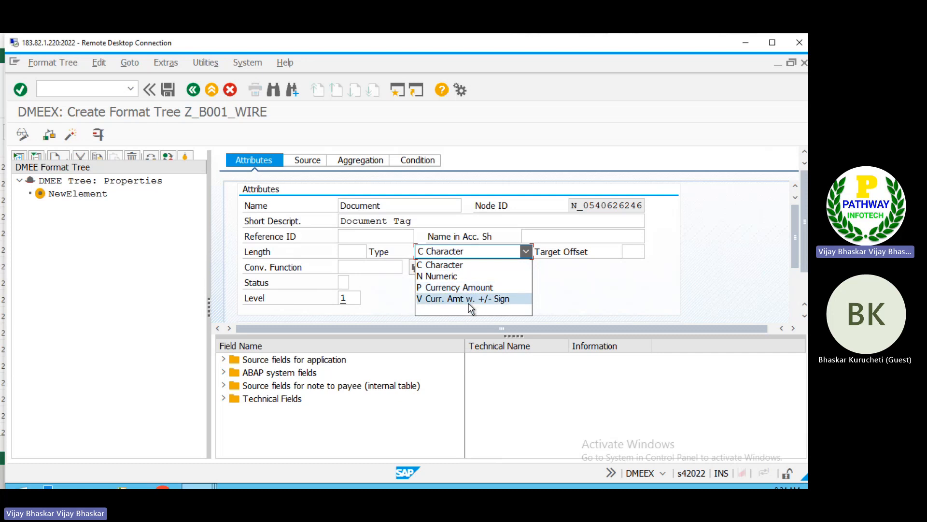
left_click(454, 264)
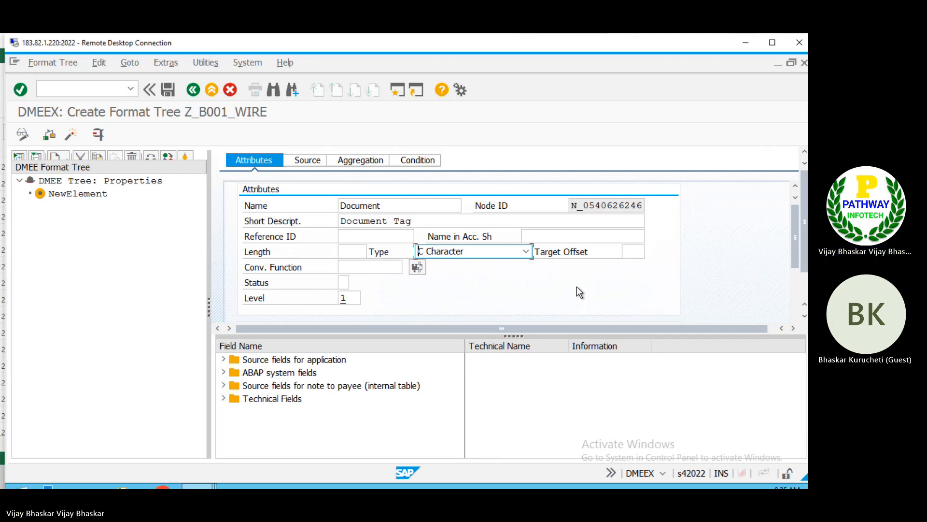
Review the node's level, short description and name in its attributes
left_click(358, 296)
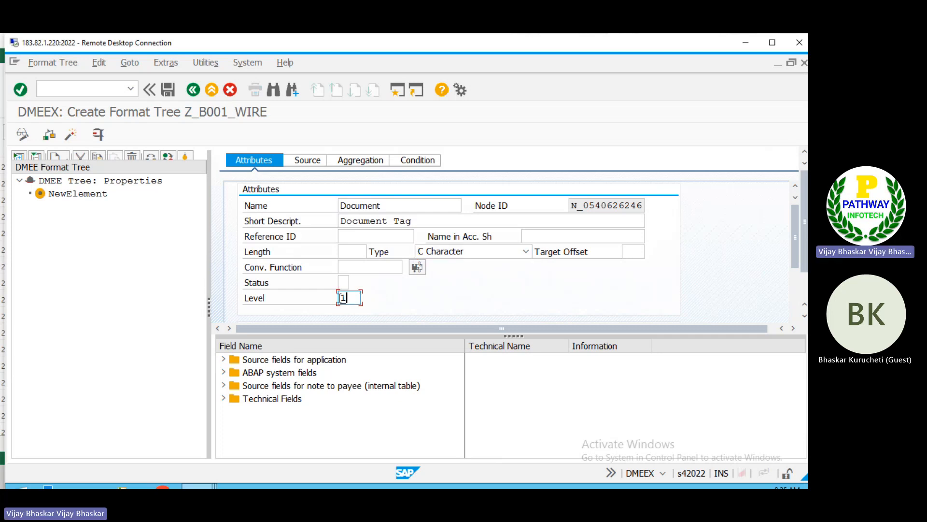
left_click_drag(358, 297, 332, 298)
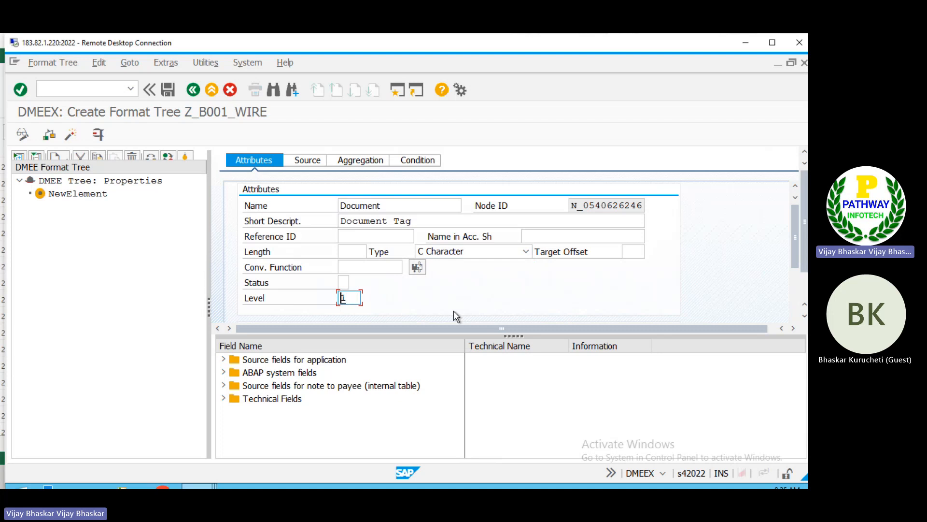
double_click(343, 298)
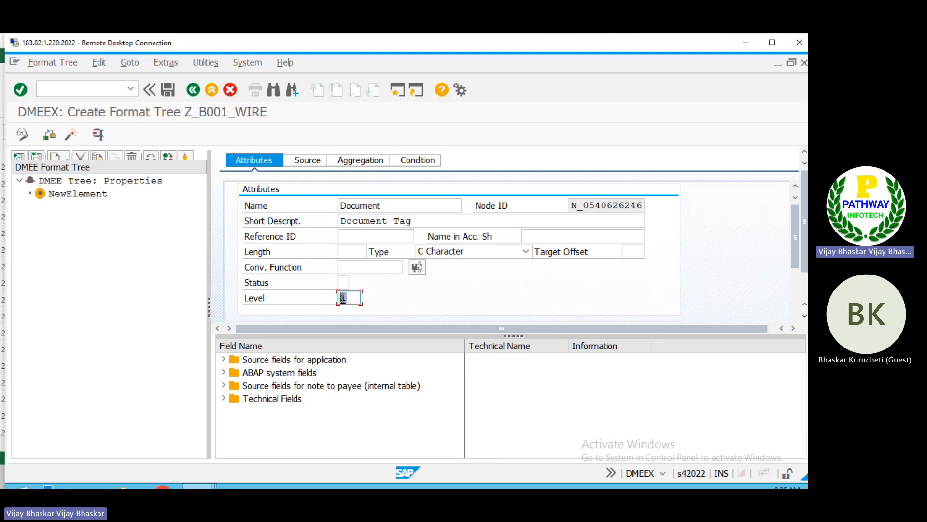
left_click(342, 297)
left_click_drag(413, 220, 341, 220)
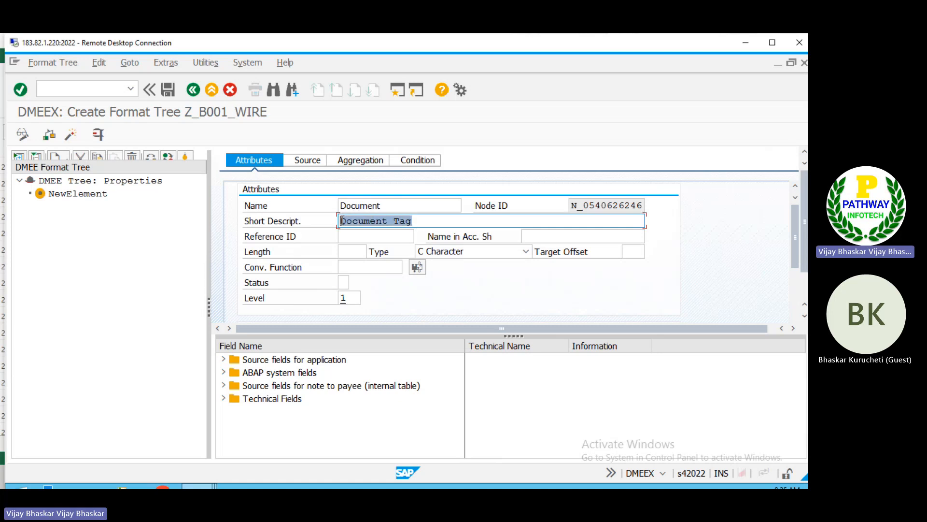
left_click(341, 221)
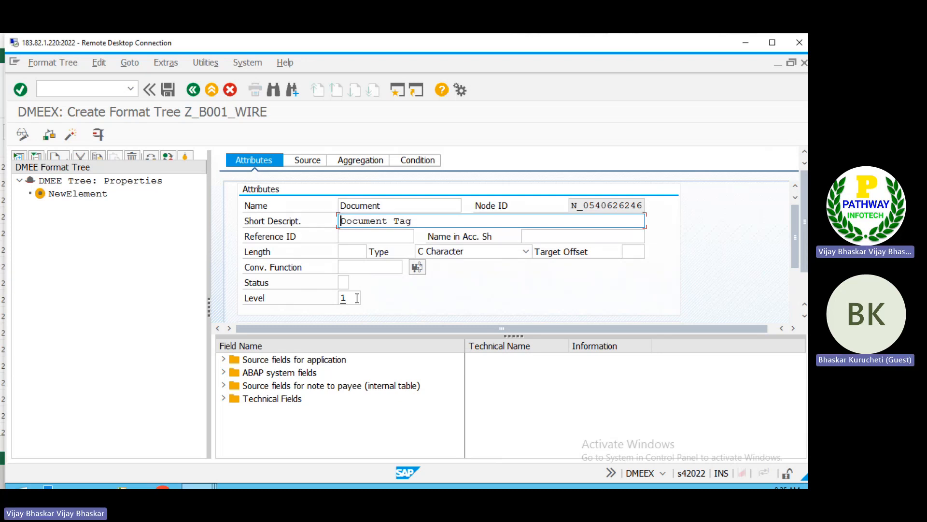
left_click(419, 219)
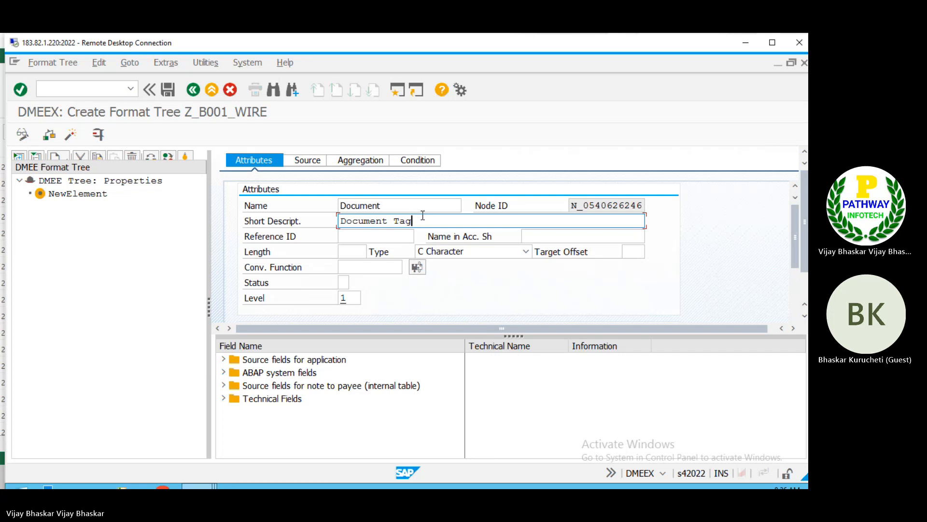
left_click_drag(414, 223, 333, 226)
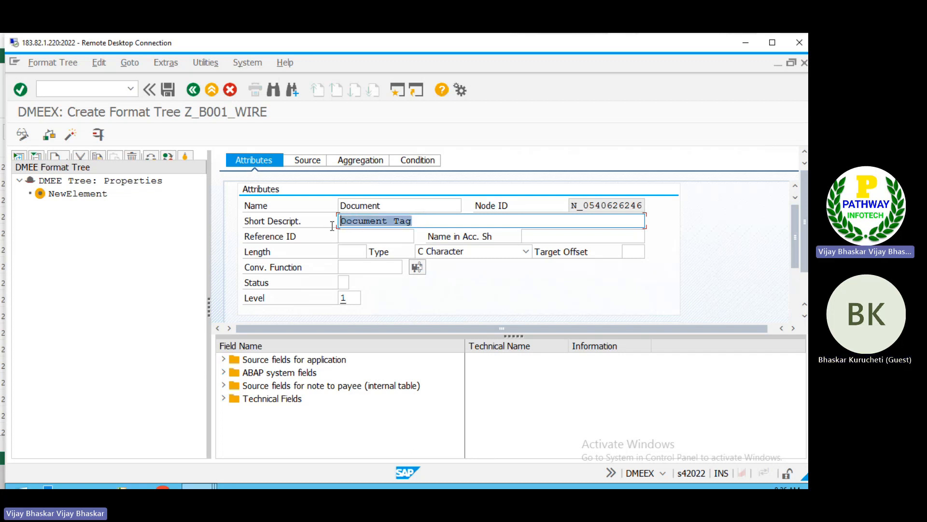
left_click(386, 205)
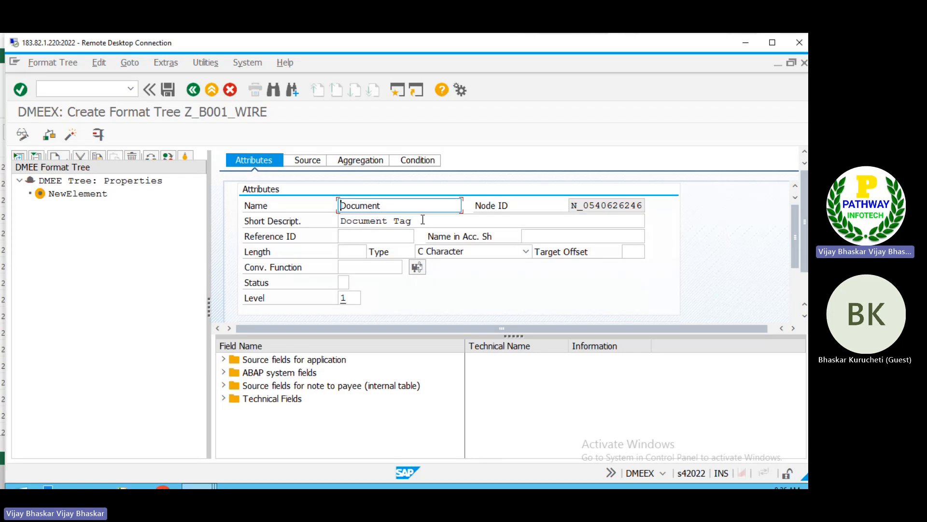
left_click_drag(422, 223, 339, 223)
left_click(340, 222)
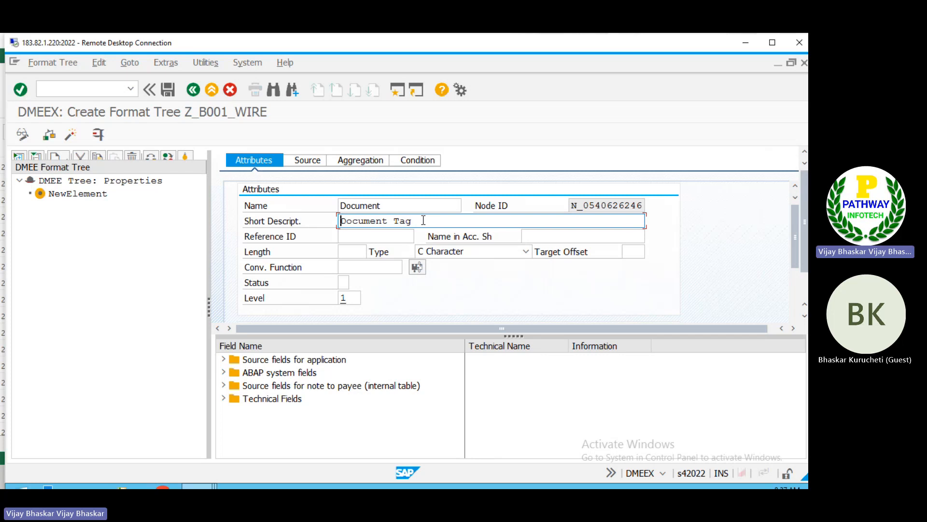
left_click_drag(352, 299, 331, 299)
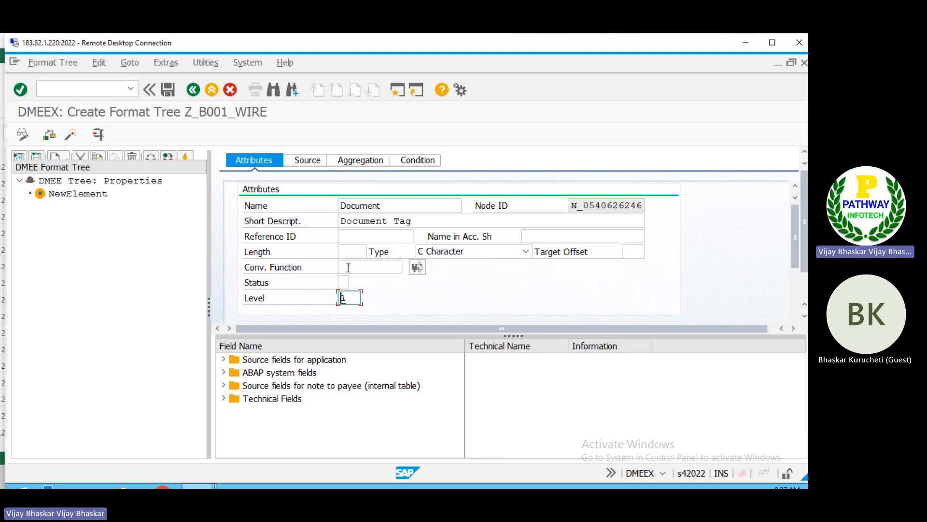
Look through the node's source, aggregation and condition settings and return to its attributes
left_click(307, 161)
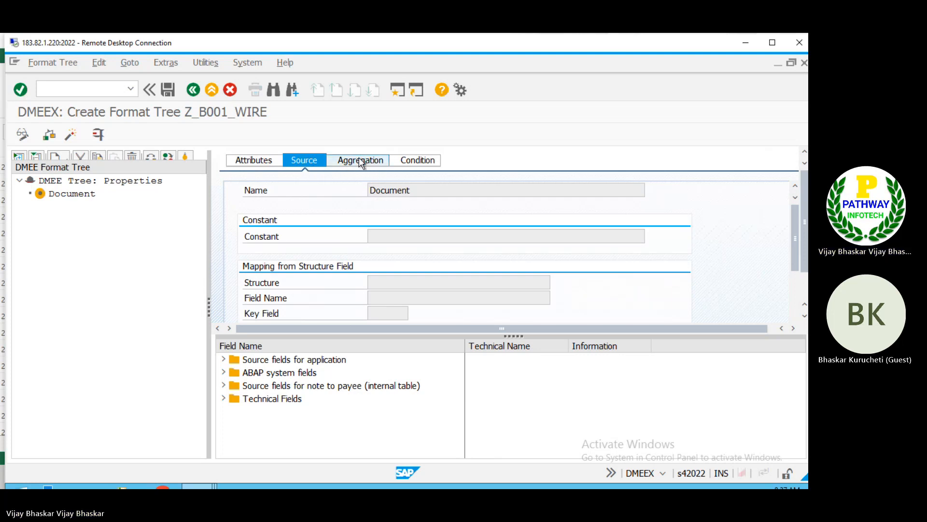
left_click(359, 158)
left_click(436, 163)
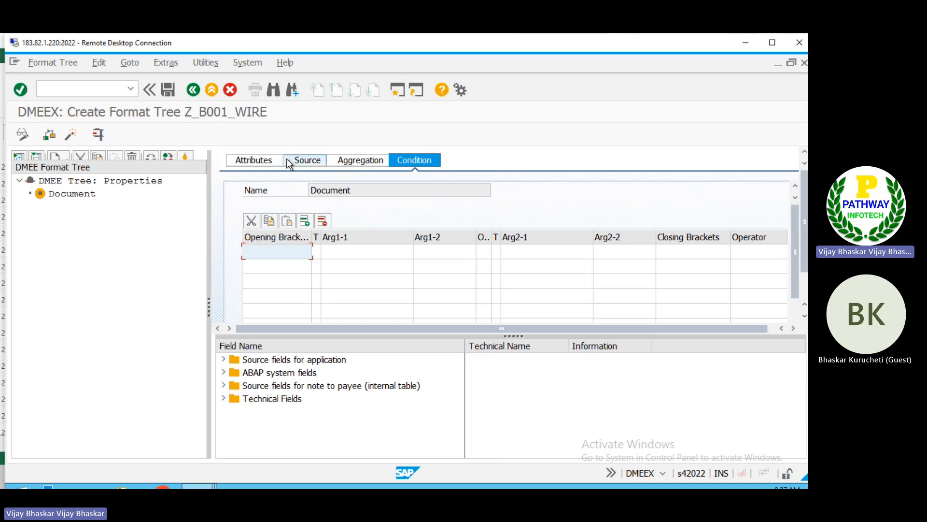
left_click(260, 161)
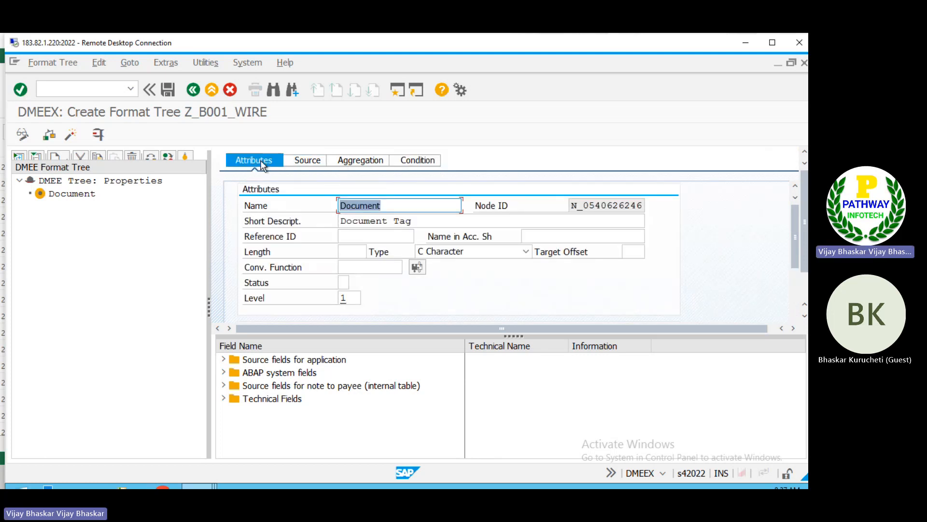
Clear the Document node's level and enter 1 again
left_click(347, 297)
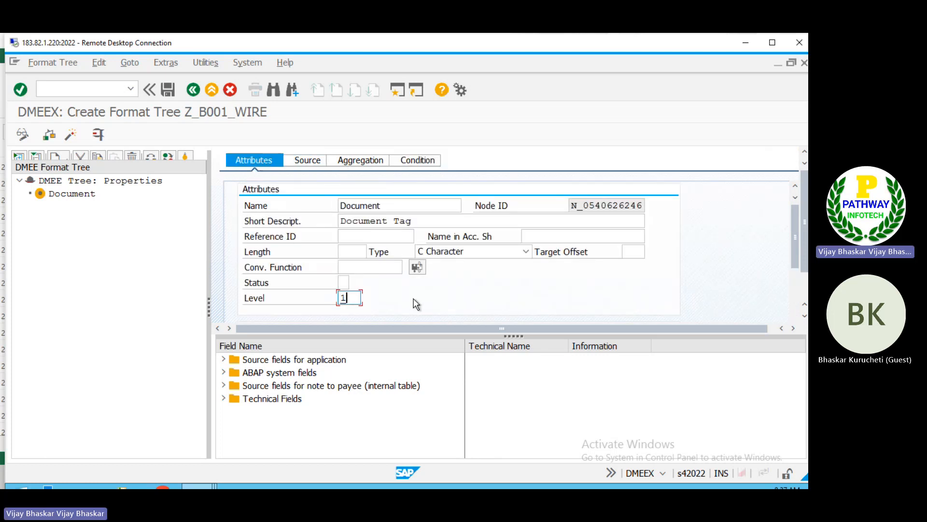
key("BackSpace")
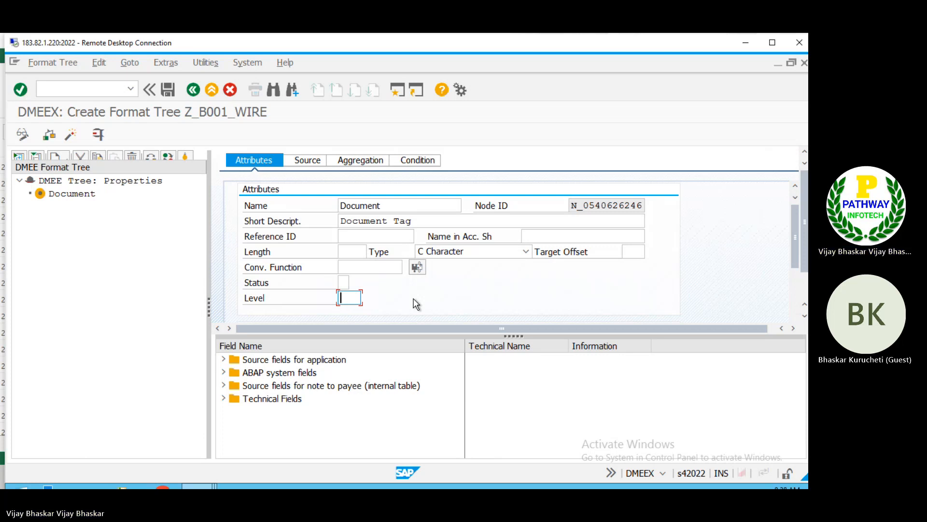
type("1")
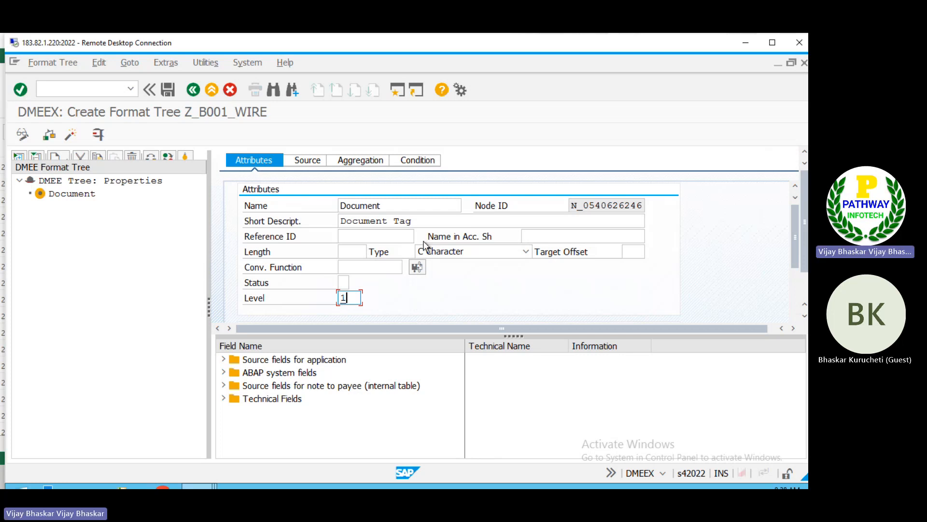
Set the Document node's reference ID to CTX and select the text in its Name field
left_click(359, 238)
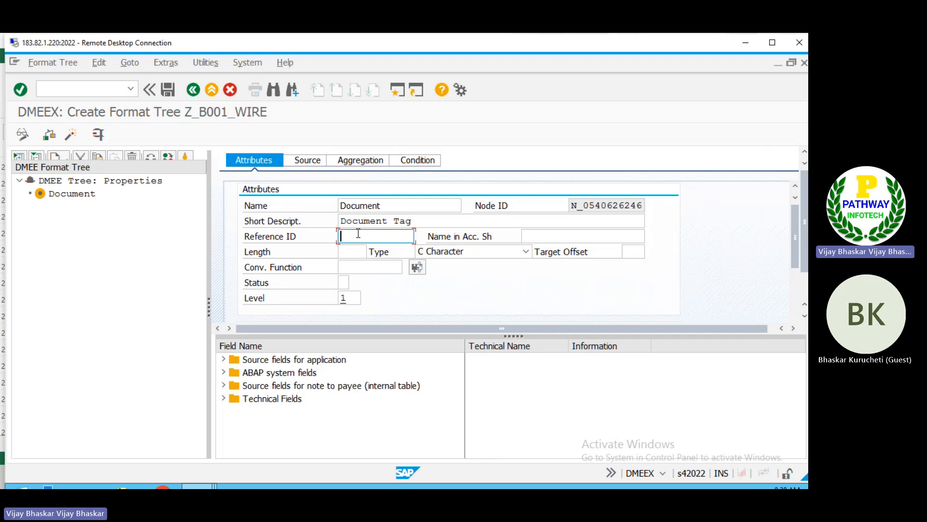
type("10")
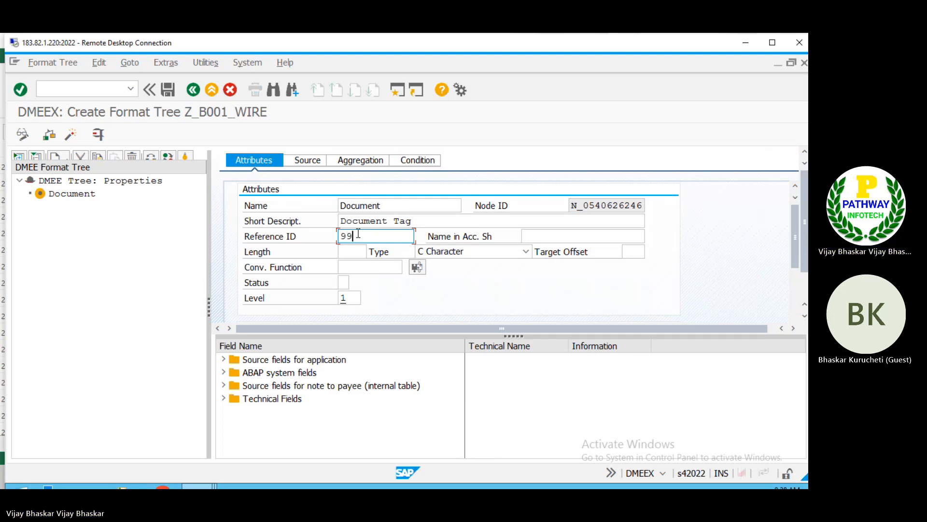
key("BackSpace")
key("BackSpace")
type("CTX")
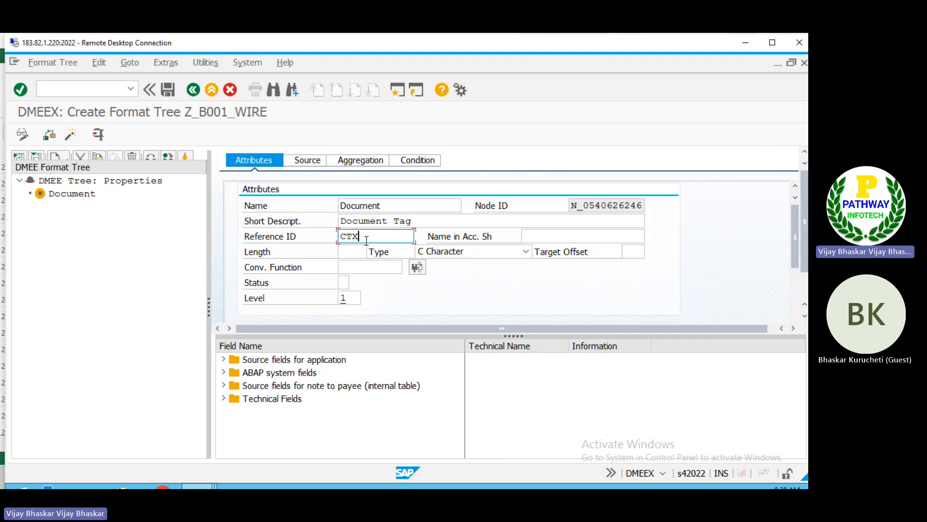
left_click_drag(366, 240, 331, 245)
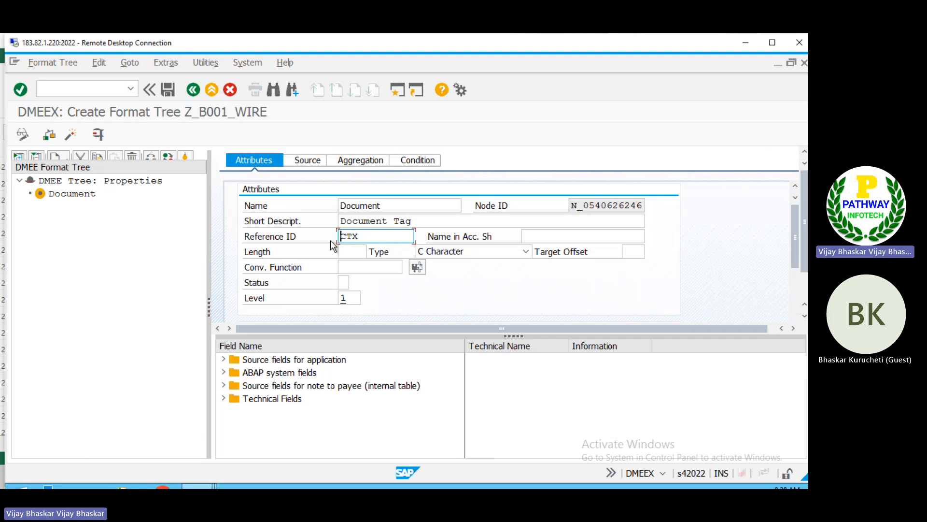
left_click(352, 251)
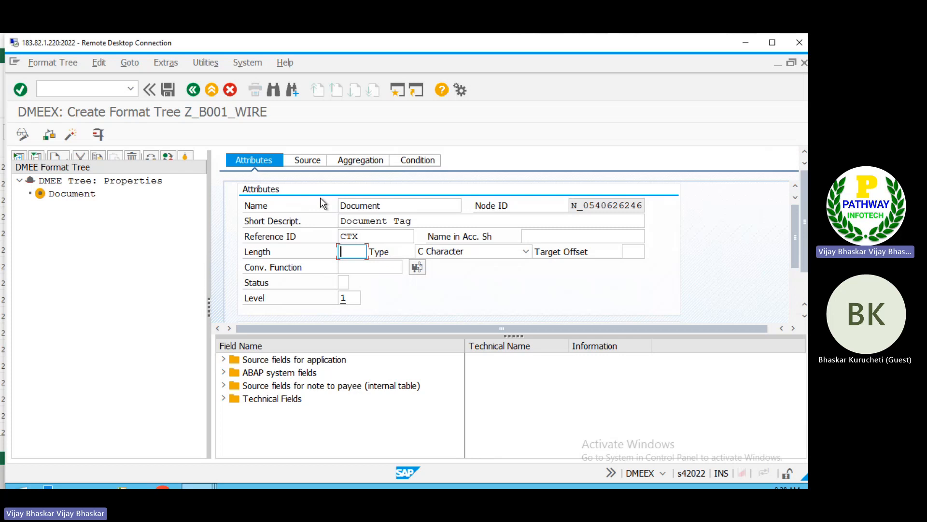
left_click(388, 207)
left_click_drag(388, 206, 326, 206)
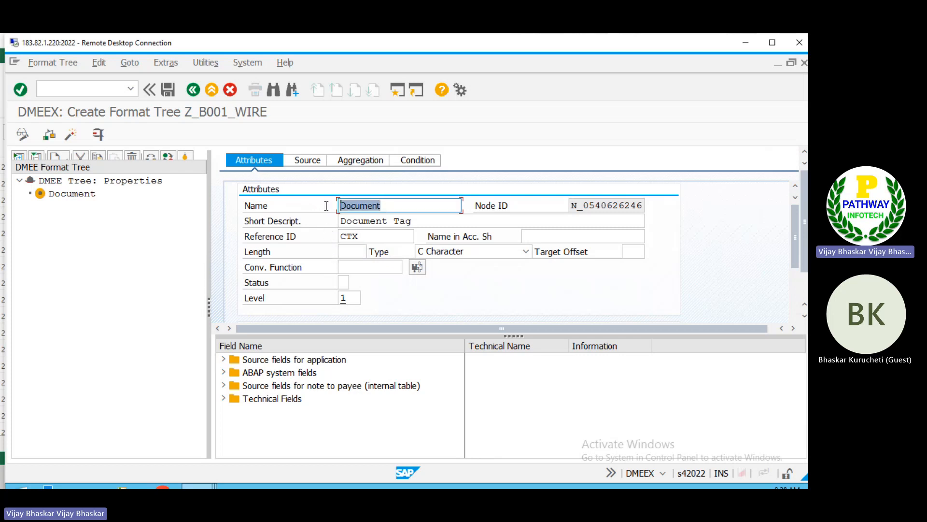
Look through the internal conversion functions available for the Document node and close the list without choosing one
left_click(323, 206)
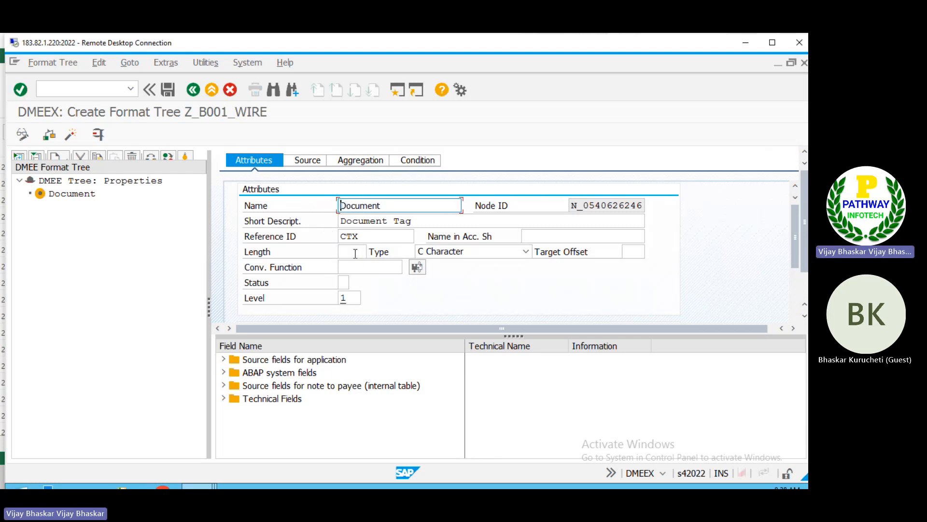
left_click(356, 252)
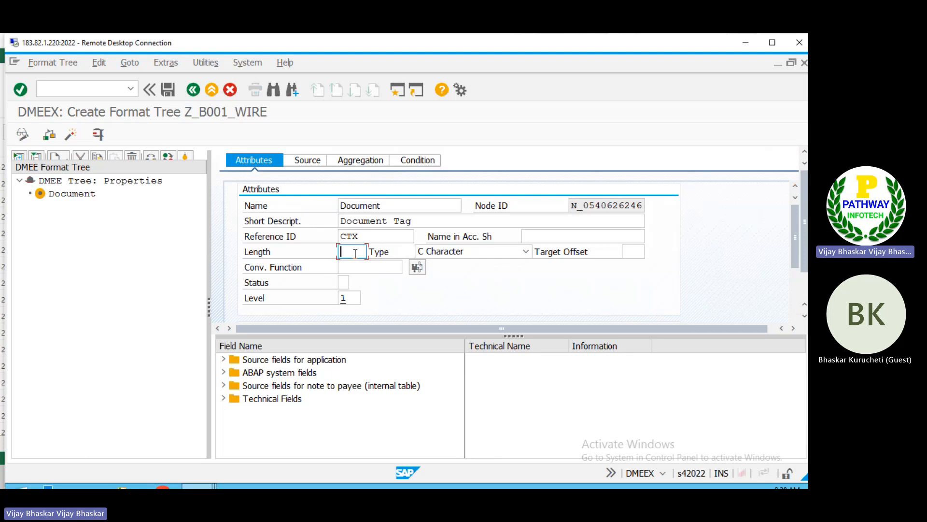
left_click(356, 266)
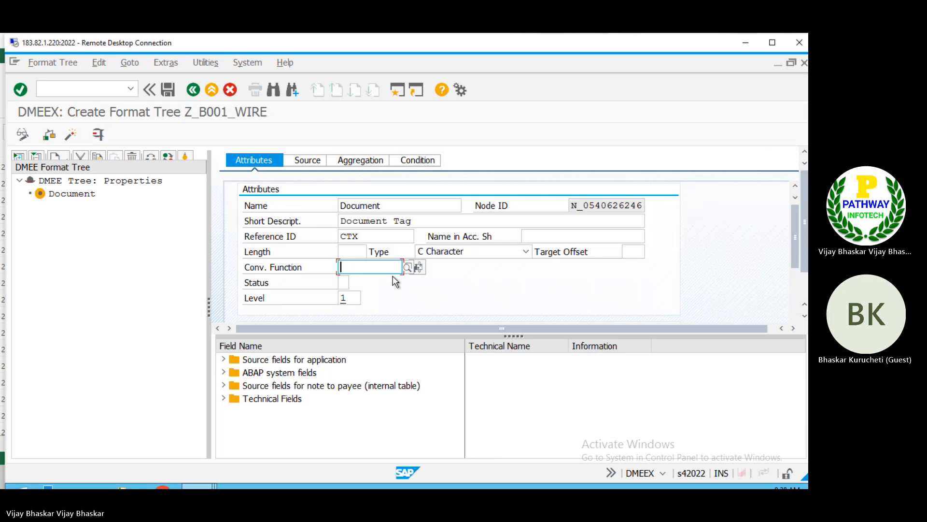
left_click(407, 268)
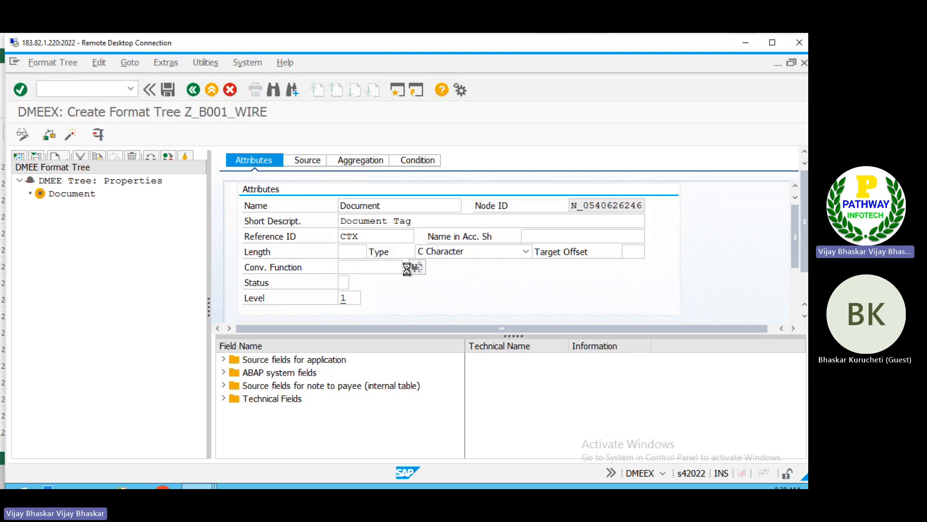
left_click_drag(342, 154, 628, 158)
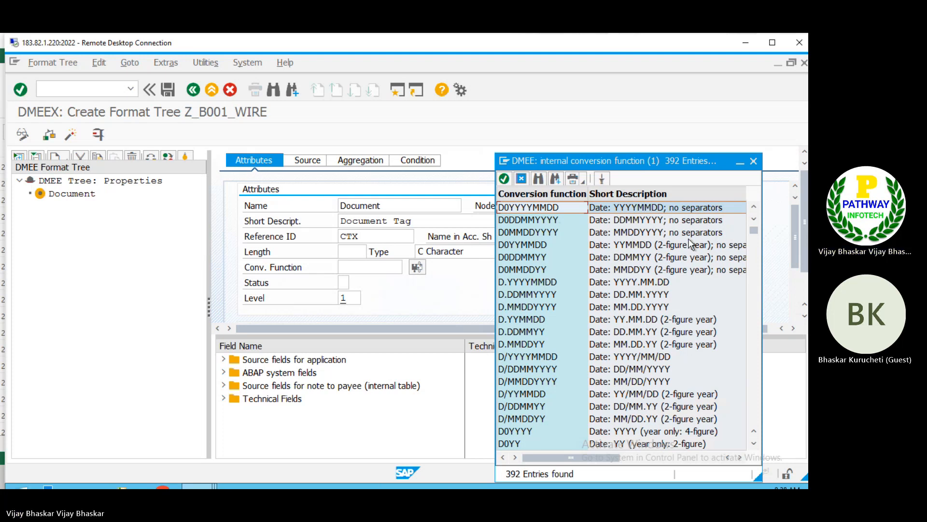
scroll(584, 355, "down", 15)
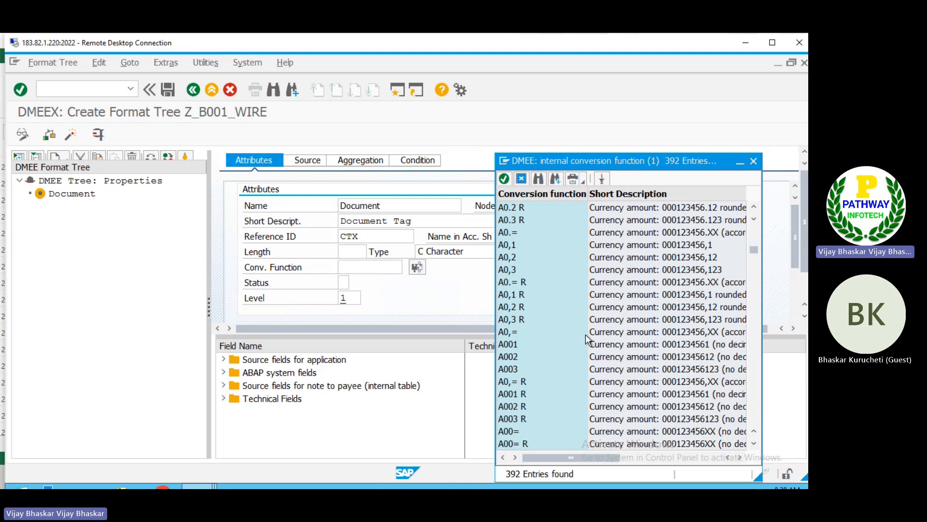
scroll(621, 316, "down", 20)
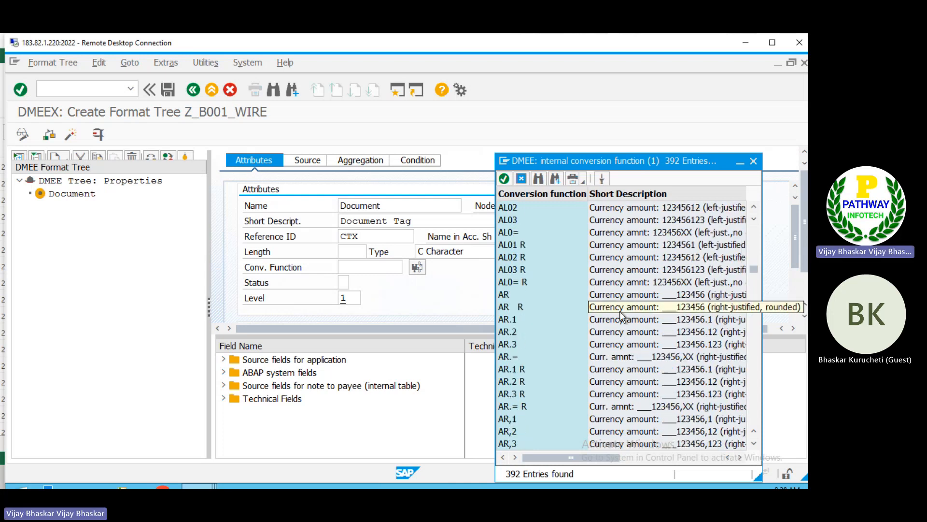
scroll(622, 317, "down", 15)
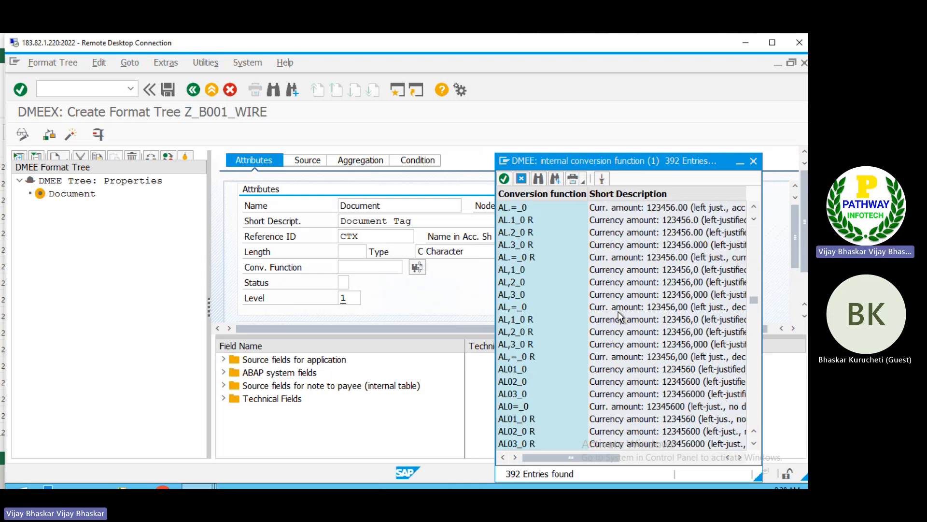
scroll(621, 316, "down", 7)
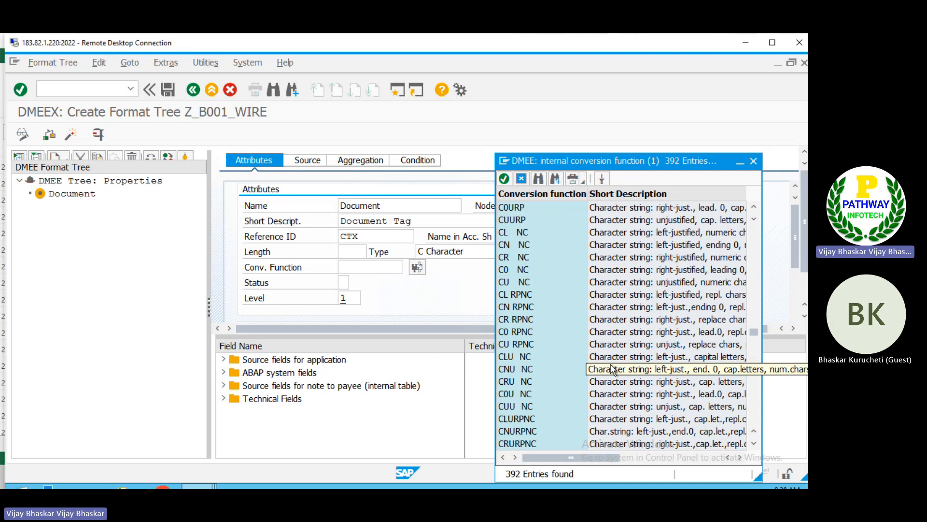
scroll(632, 309, "down", 10)
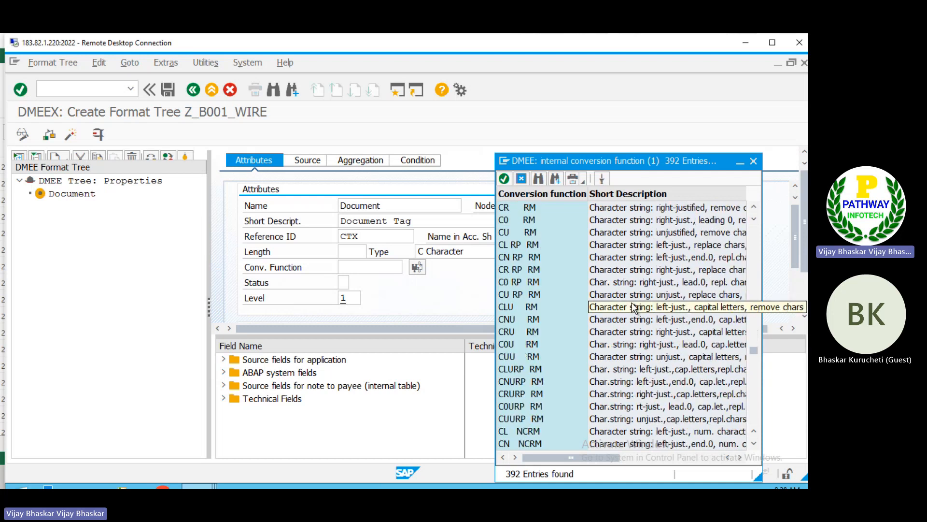
scroll(633, 308, "down", 10)
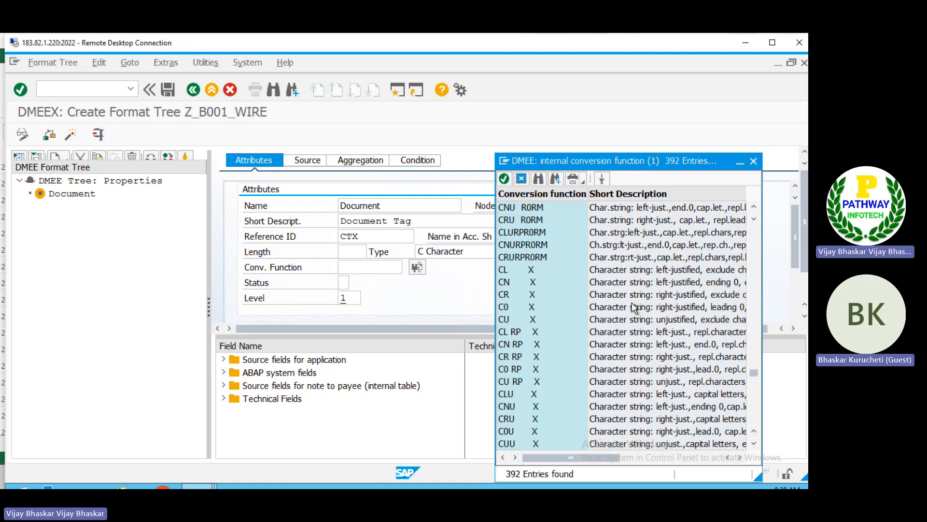
scroll(633, 308, "down", 7)
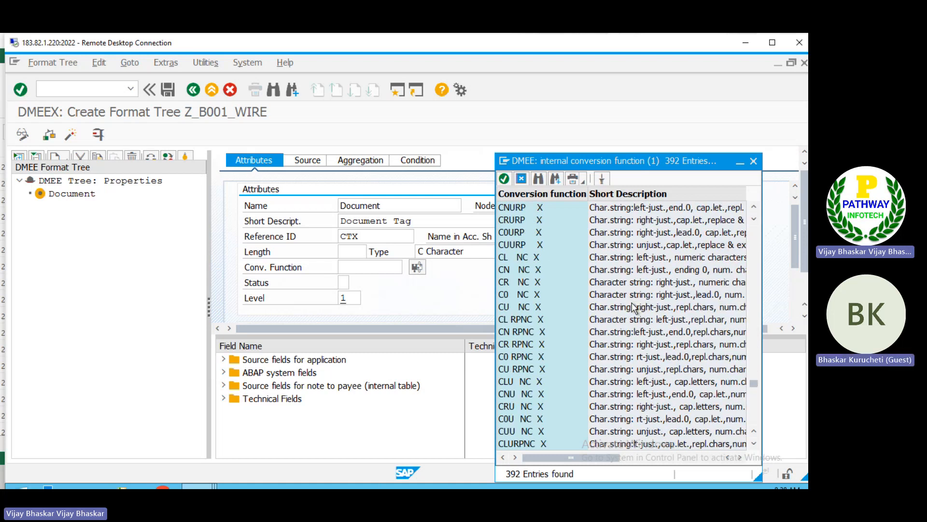
scroll(634, 308, "down", 9)
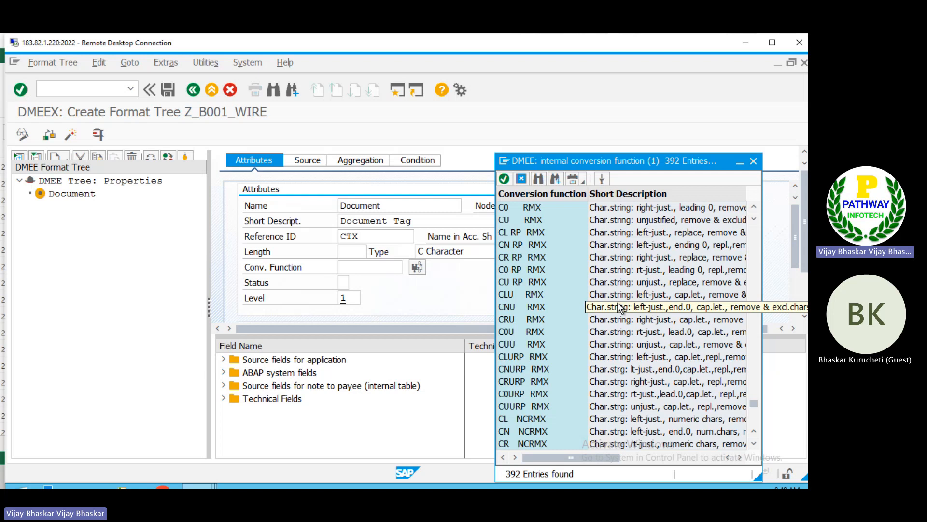
left_click(754, 161)
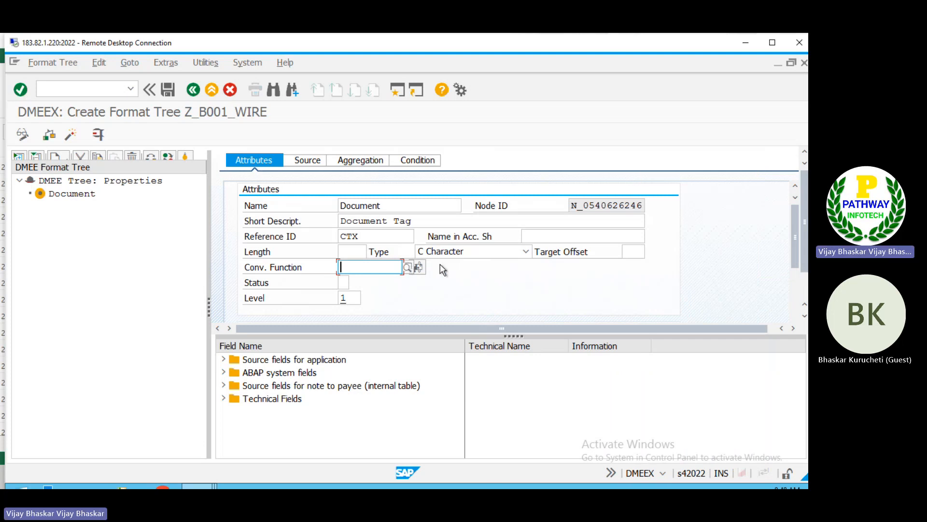
Switch to the bank statement import session and open transaction OT81 there
key("alt+Tab")
key("alt+Tab")
left_click(770, 44)
key("alt+Tab")
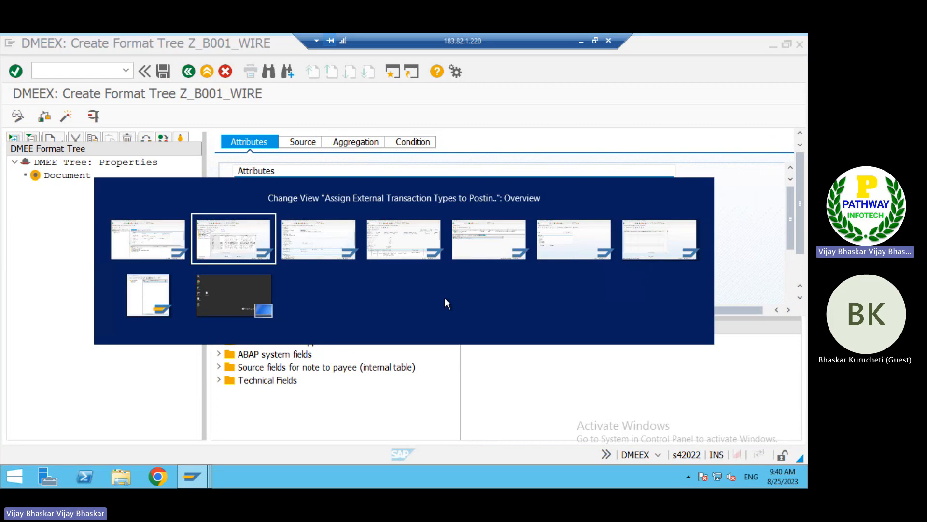
key("alt+Tab")
key("alt+Tab")
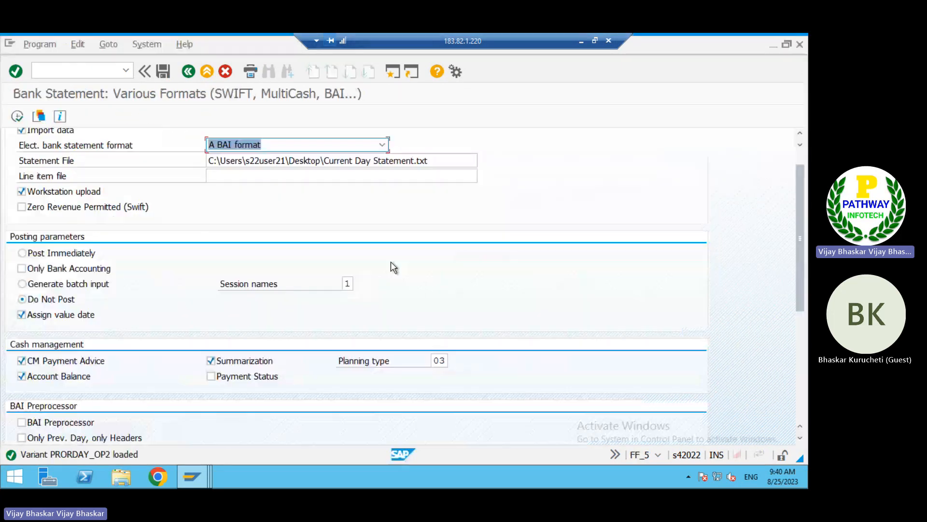
left_click(106, 68)
type("/no")
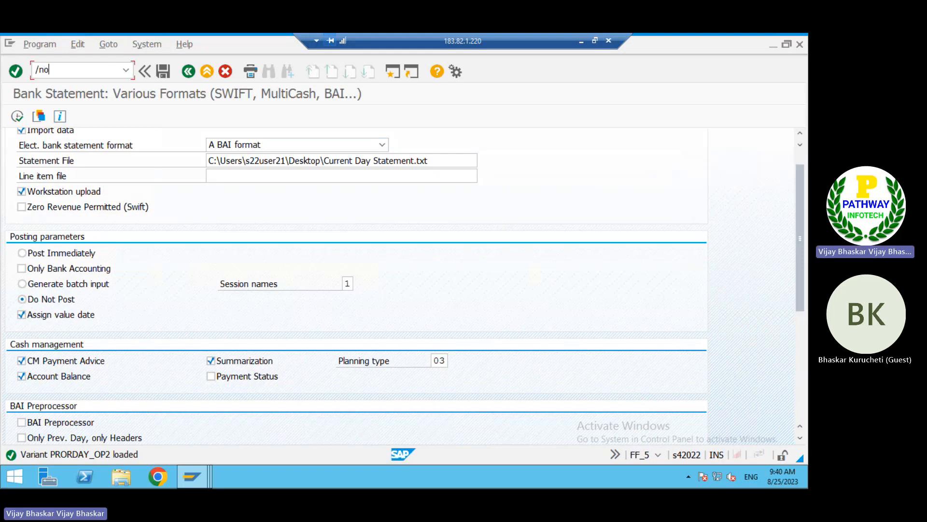
type("t81")
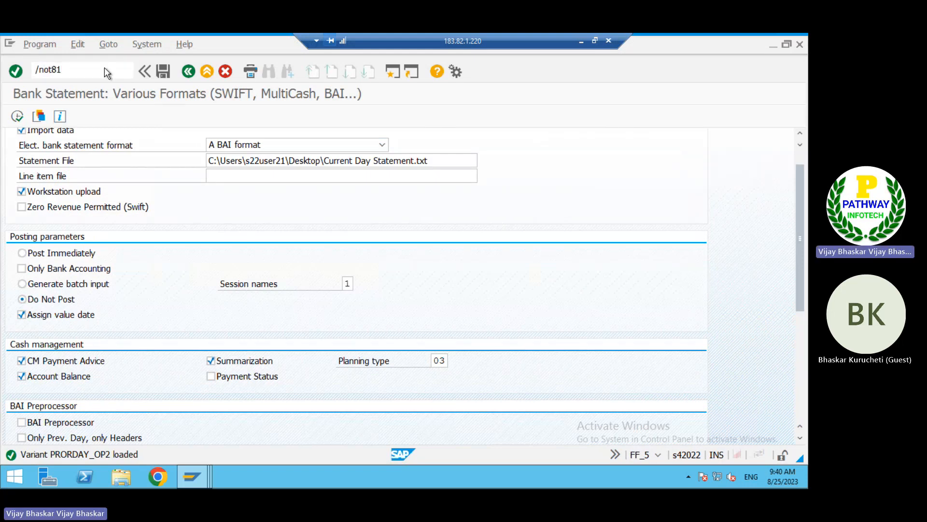
key("Return")
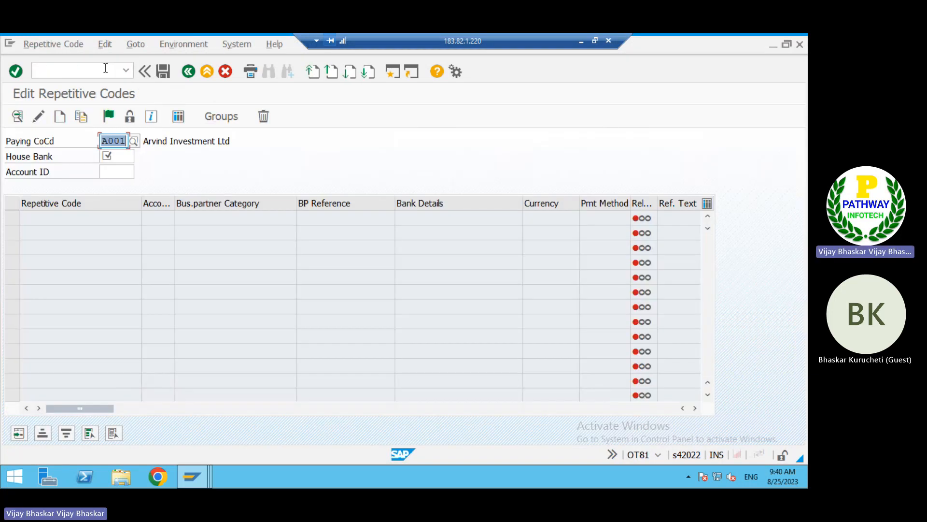
Select house bank INGC for paying company code A001 and run the repetitive code selection
left_click(118, 157)
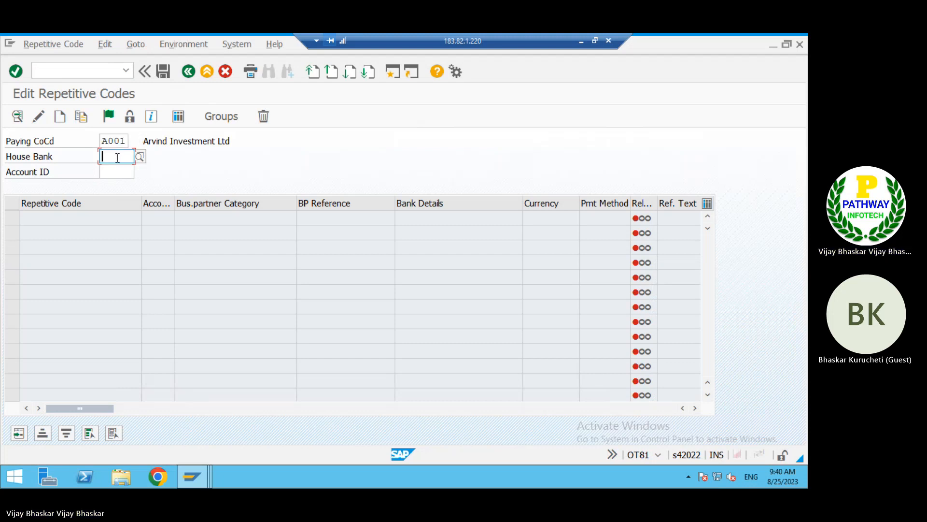
left_click(140, 157)
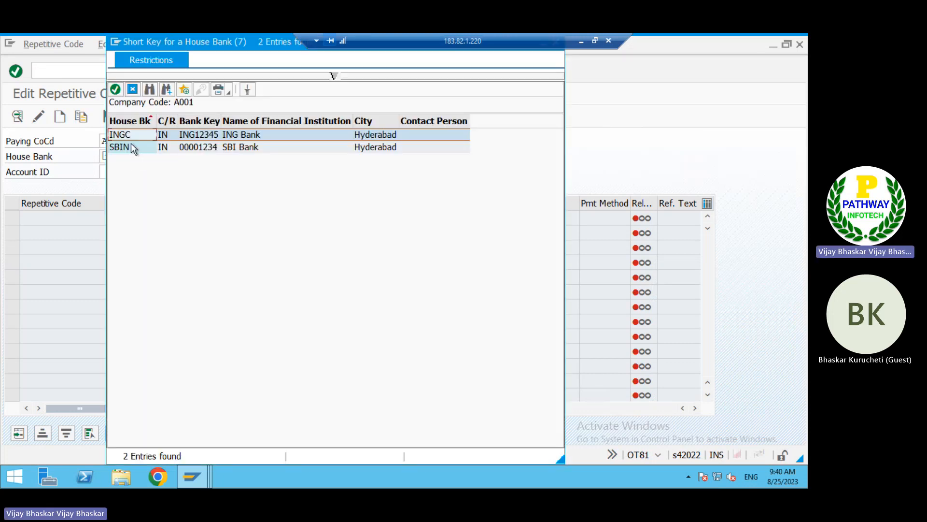
double_click(126, 136)
key("Return")
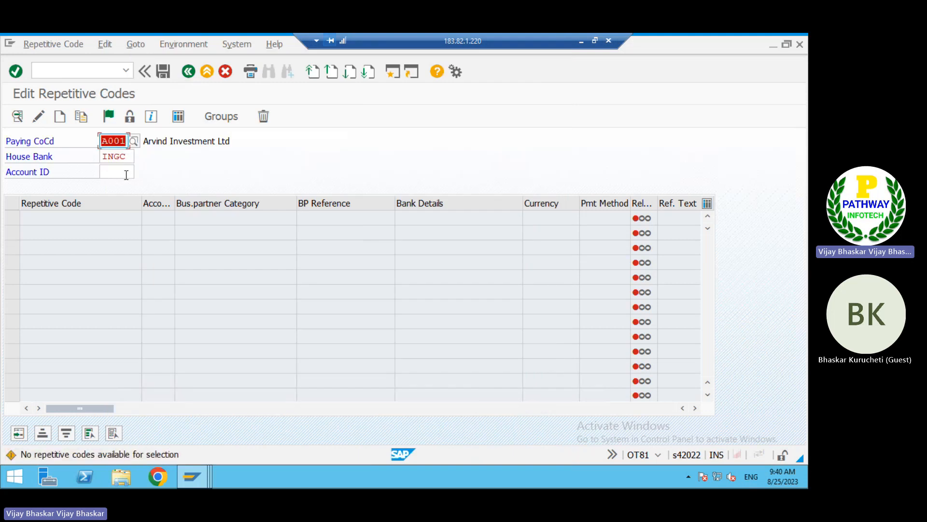
key("Return")
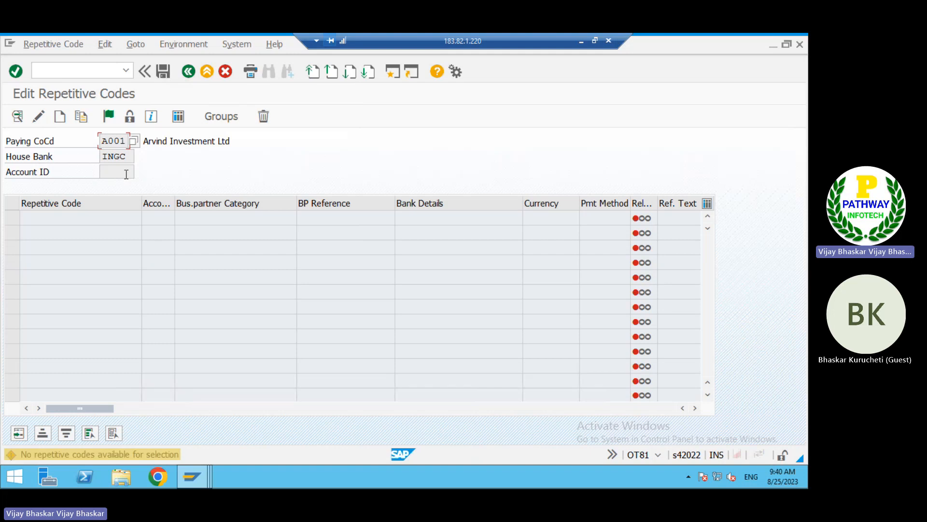
key("Return")
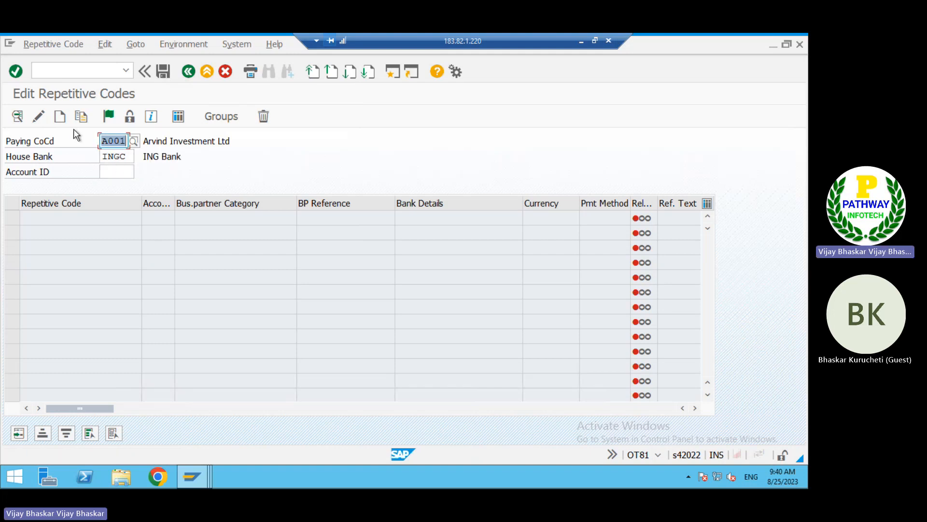
Start creating a repetitive code with Bank as the business partner category
left_click(60, 116)
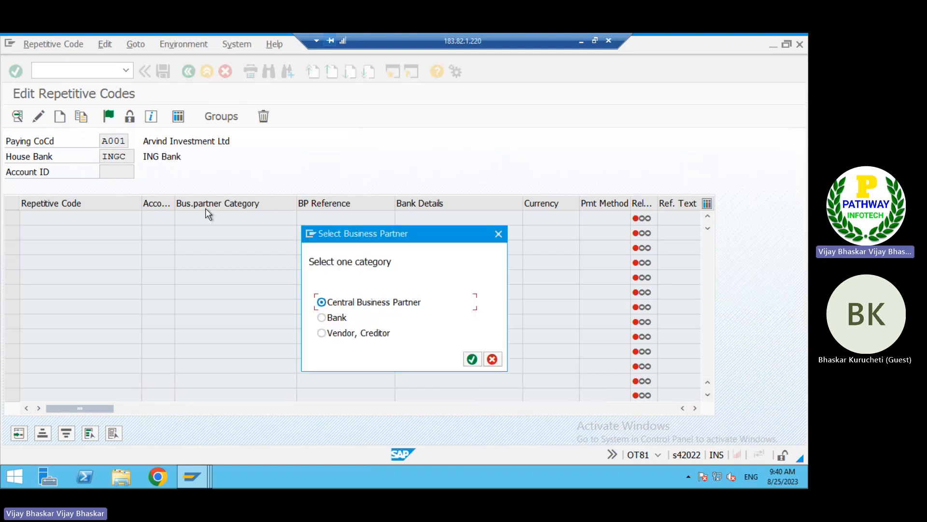
left_click(332, 319)
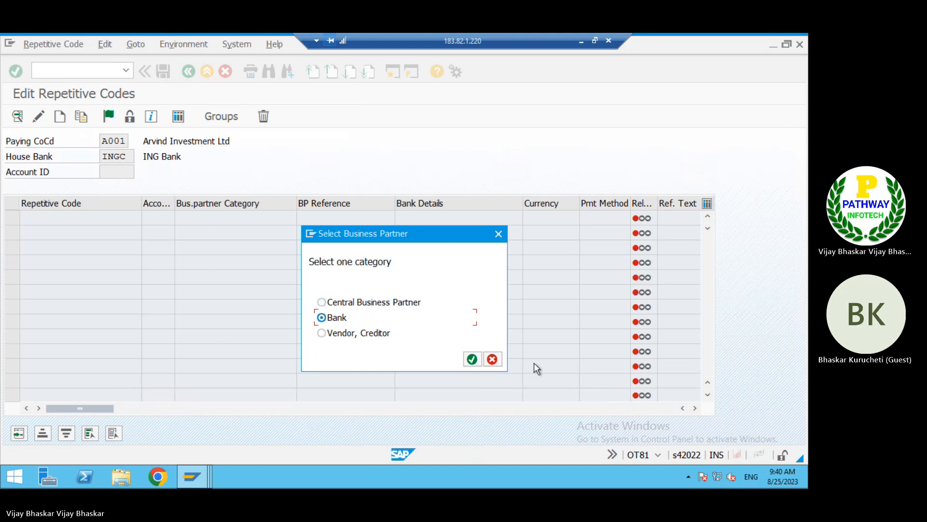
left_click(472, 360)
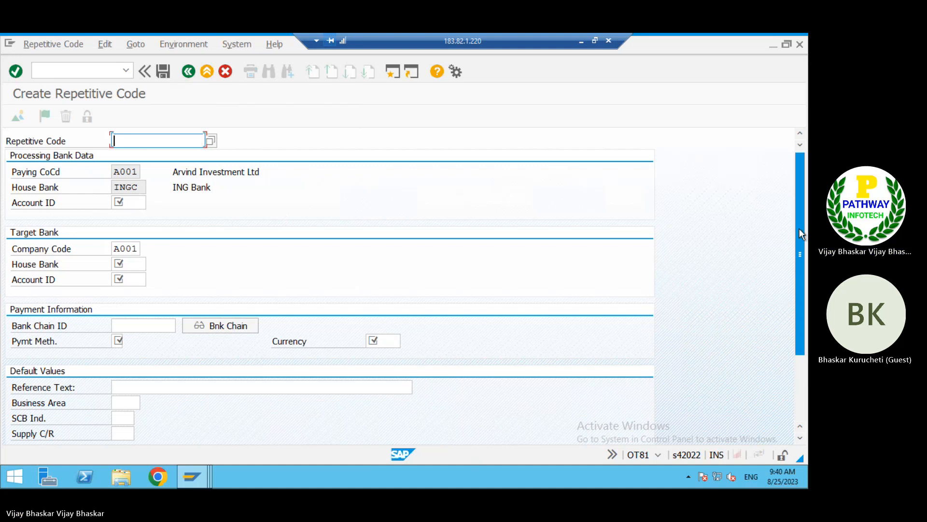
Examine the help text and technical information of the repetitive code's Reference Text field, then return to the default values
left_click_drag(798, 228, 799, 287)
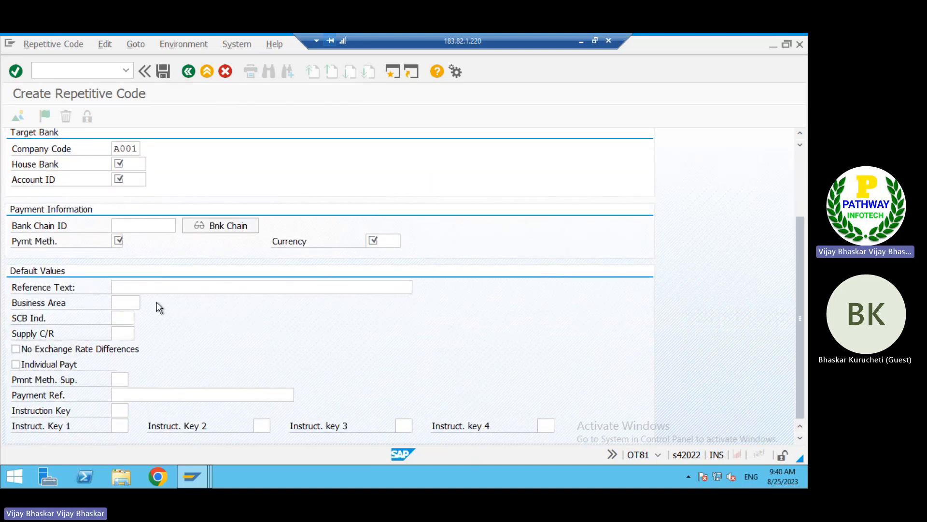
left_click(142, 290)
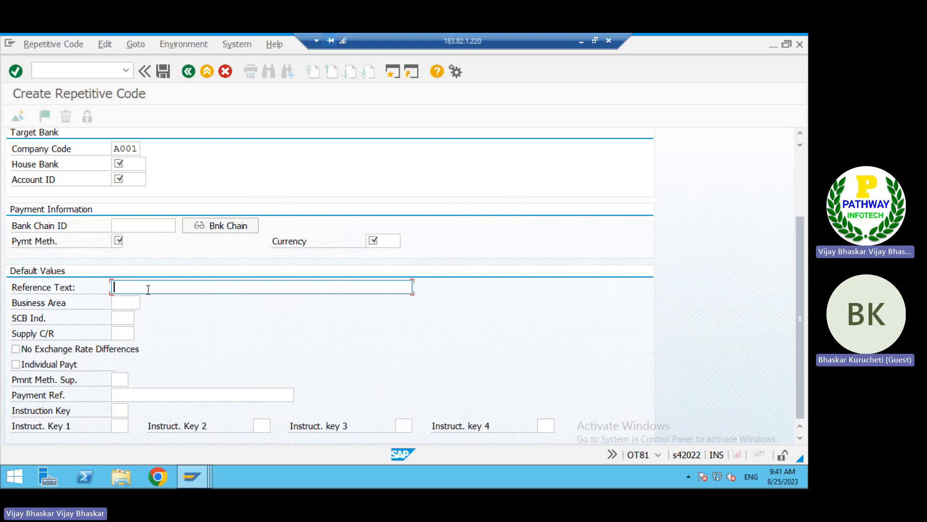
key("F1")
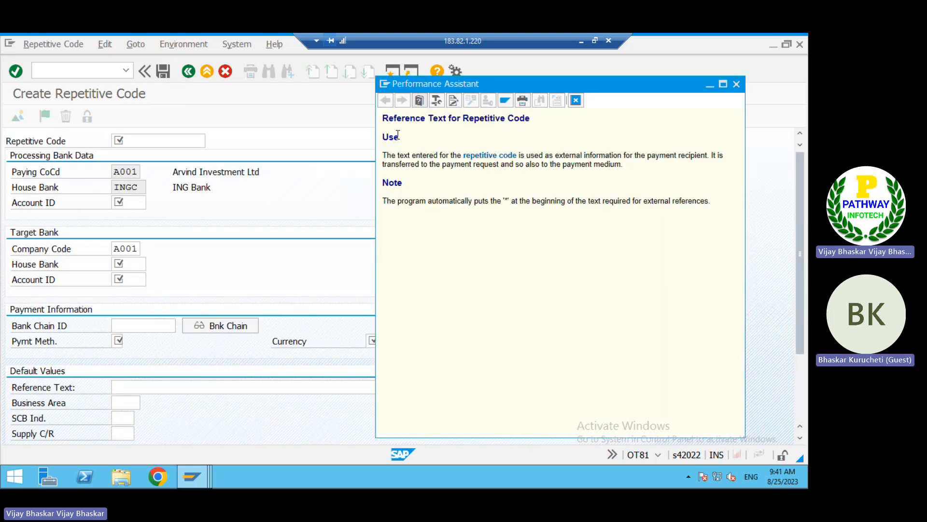
left_click(436, 100)
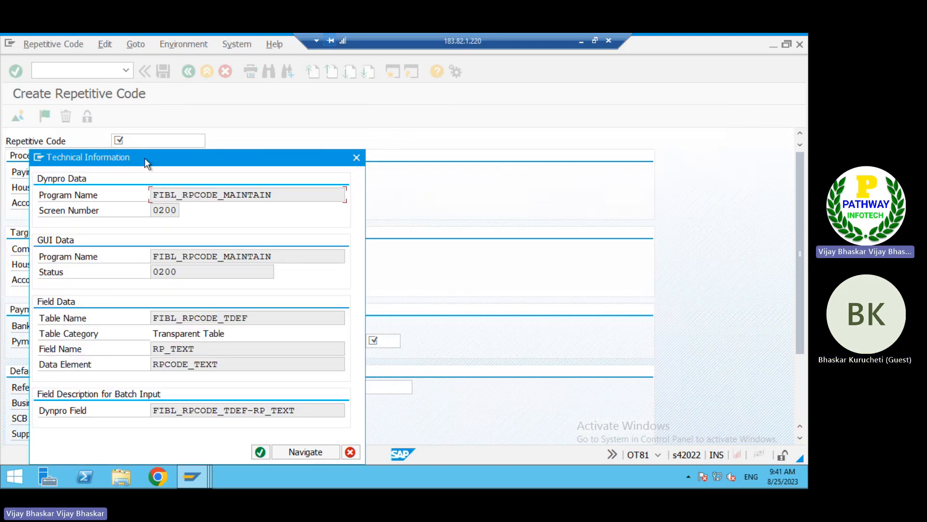
left_click_drag(188, 159, 557, 124)
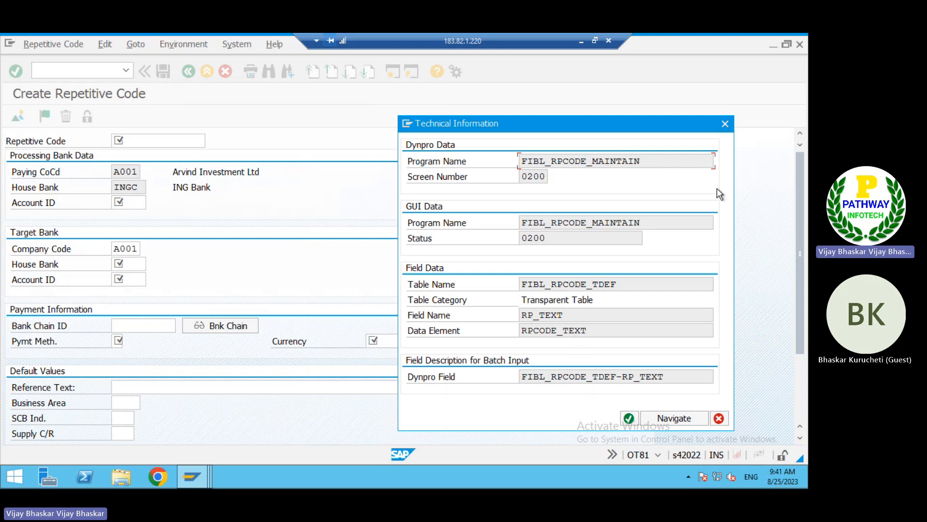
left_click(725, 124)
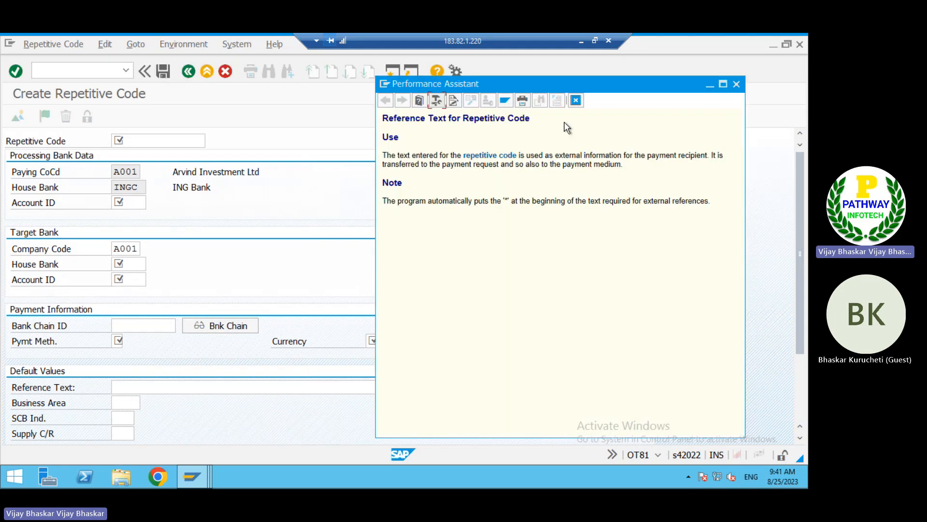
left_click(576, 100)
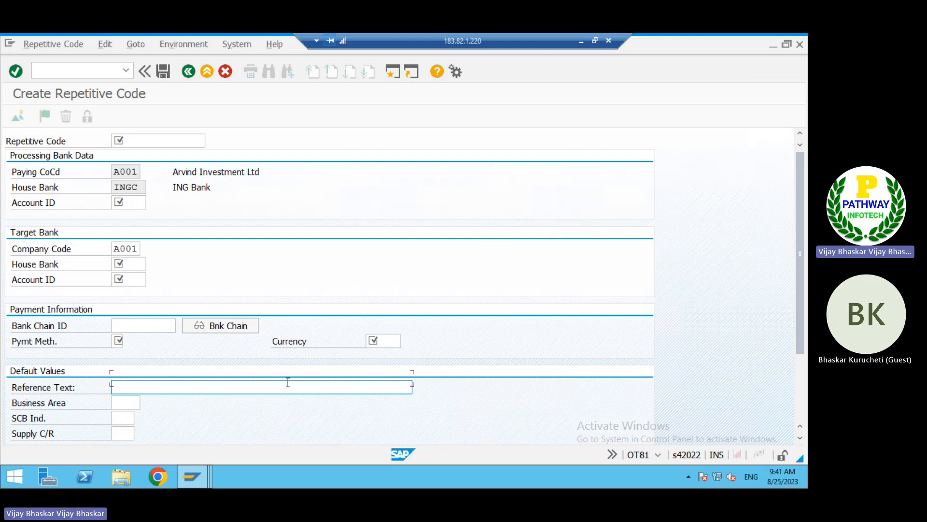
scroll(249, 381, "down", 1)
scroll(247, 378, "down", 3)
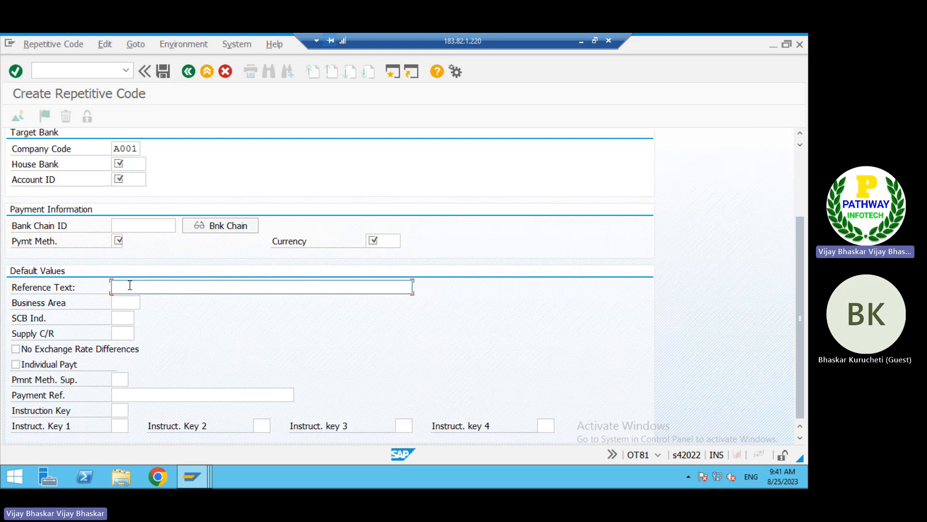
Examine the Reference Text and Payment Ref. fields in the repetitive code's default values
left_click(117, 394)
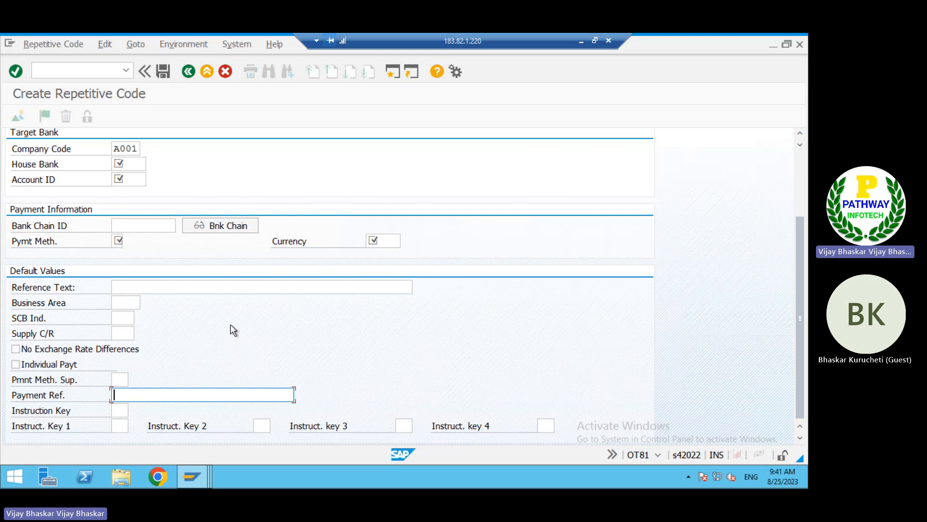
left_click(193, 286)
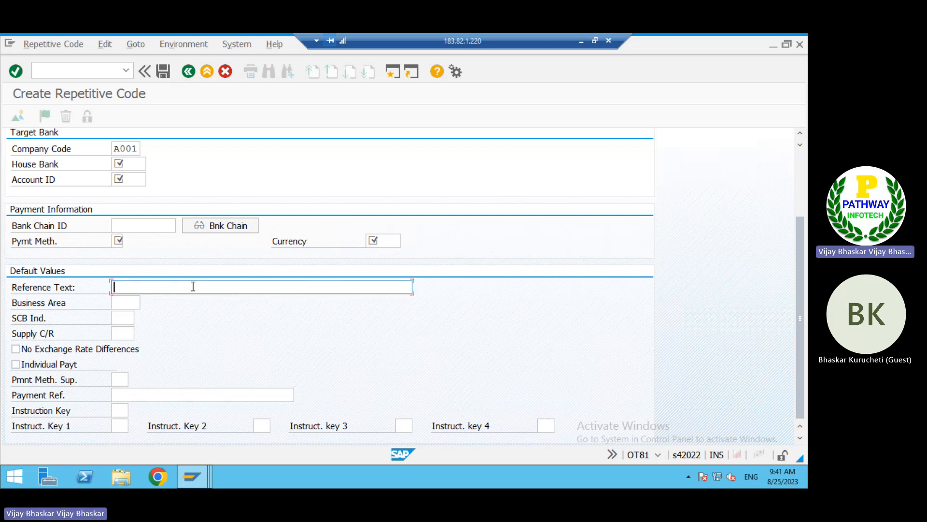
left_click(153, 392)
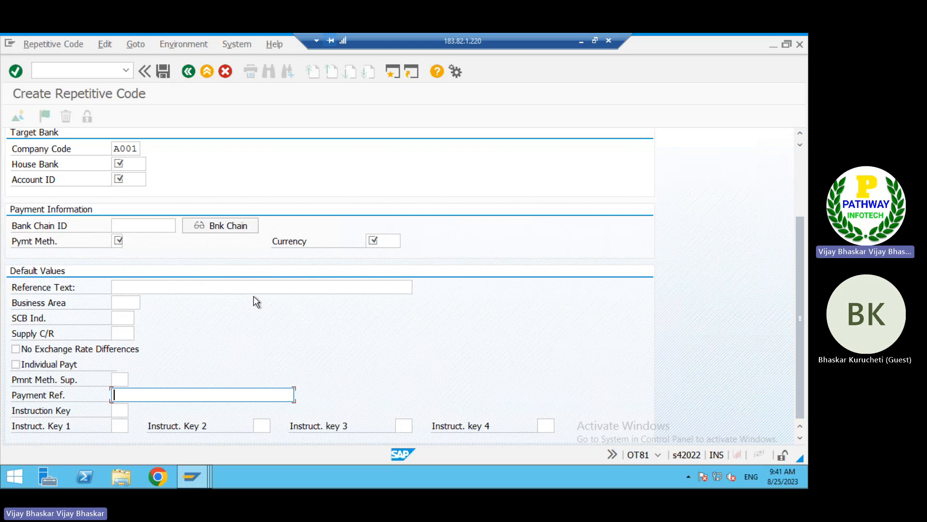
key("alt+Tab")
key("alt+Tab")
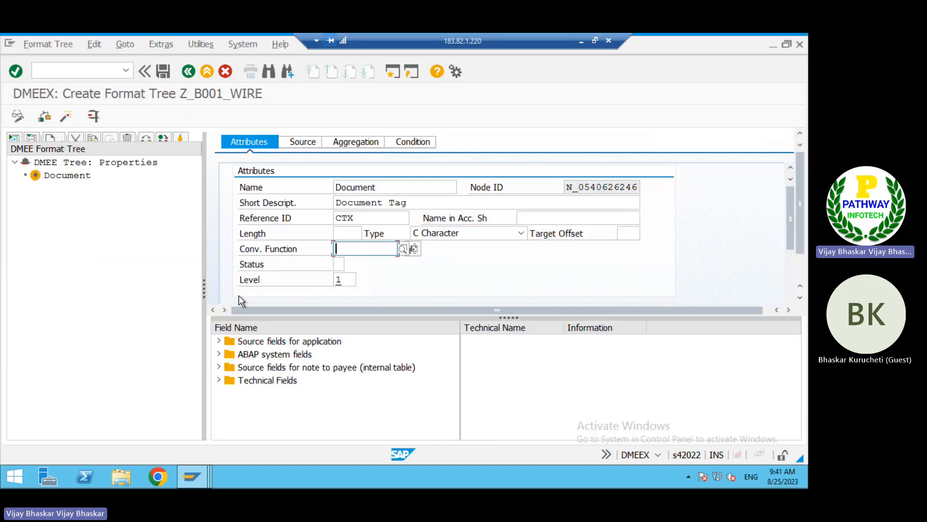
key("alt+Tab")
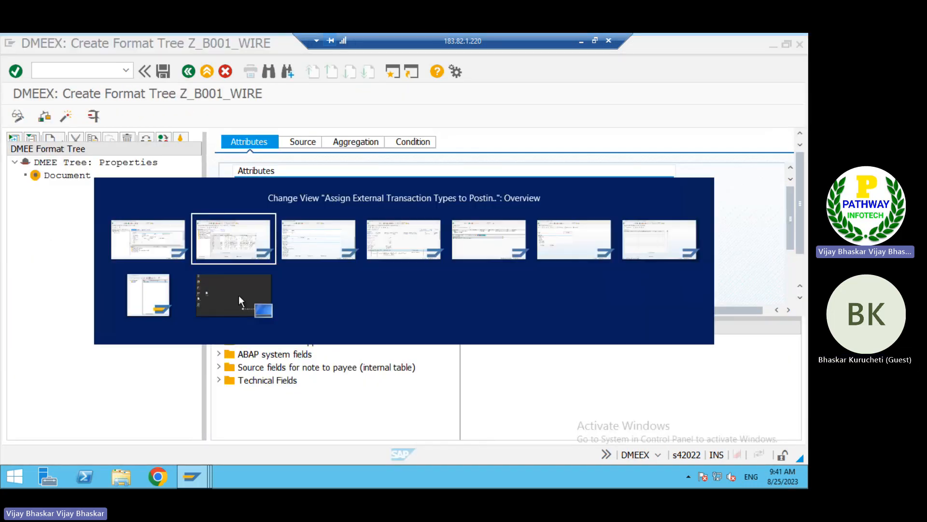
key("alt+Tab")
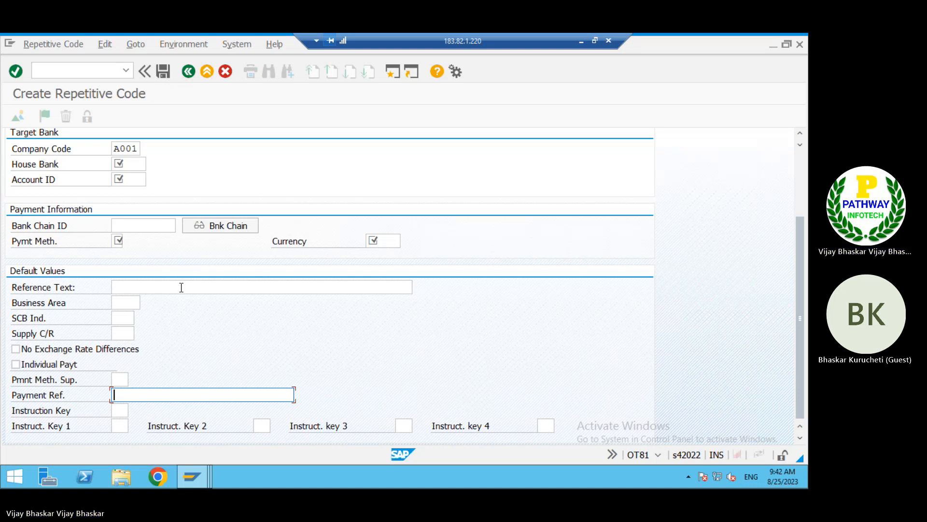
left_click(134, 285)
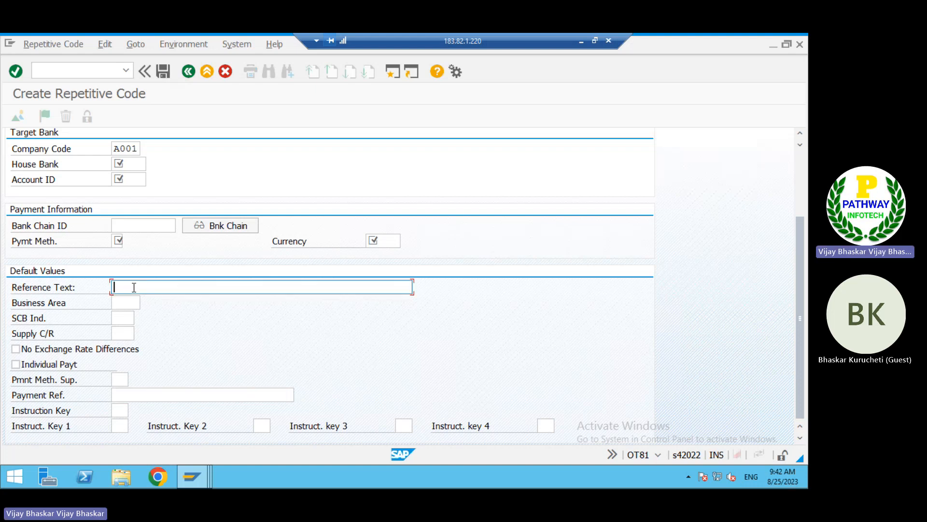
left_click(129, 395)
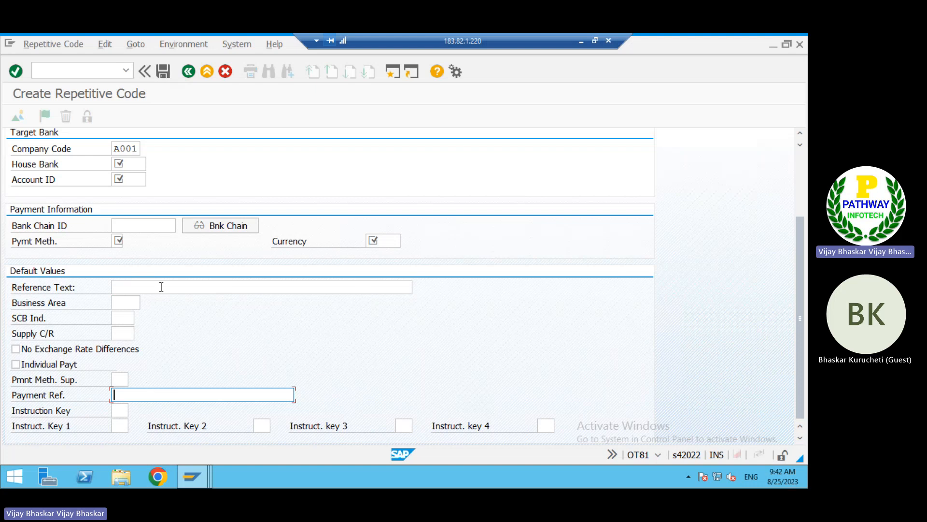
left_click(160, 286)
left_click(139, 394)
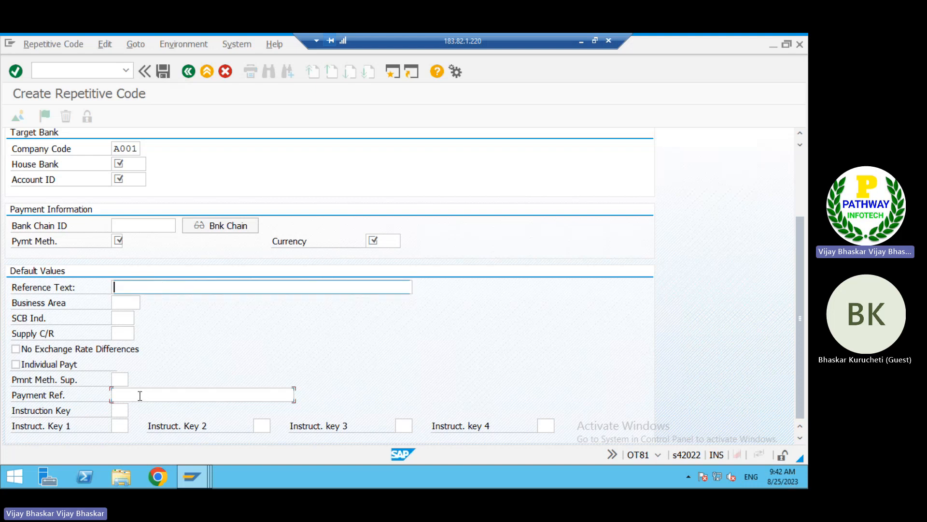
left_click(152, 286)
left_click(146, 393)
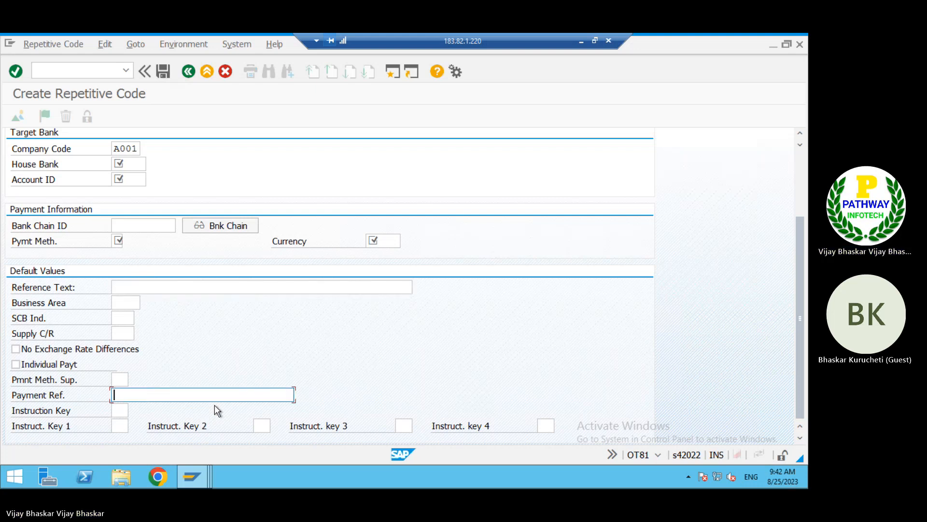
Switch to the Mapping Table session and open transaction FBZP there
left_click(197, 469)
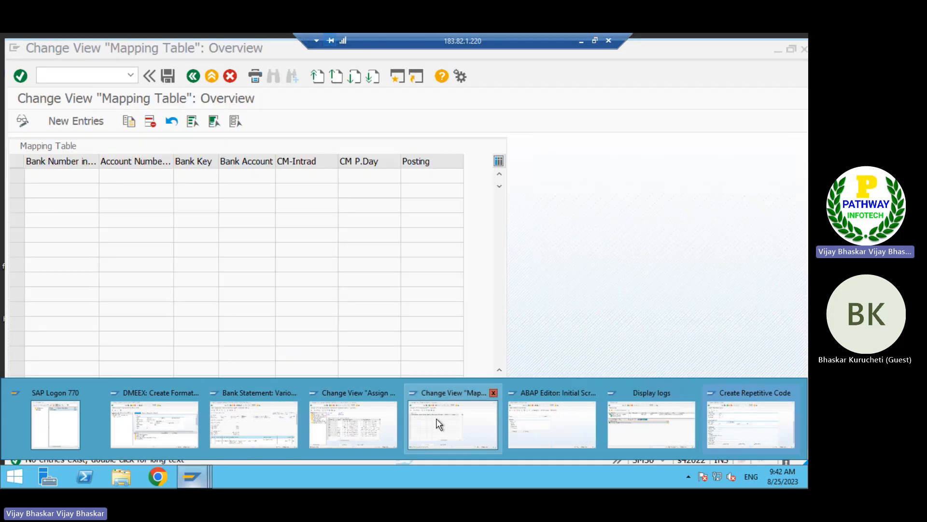
left_click(436, 417)
left_click(79, 70)
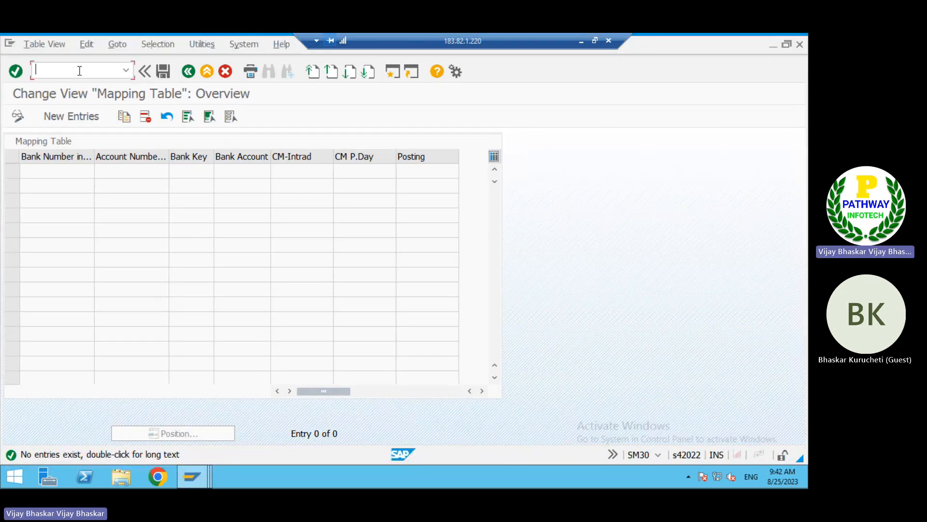
type("/nfb")
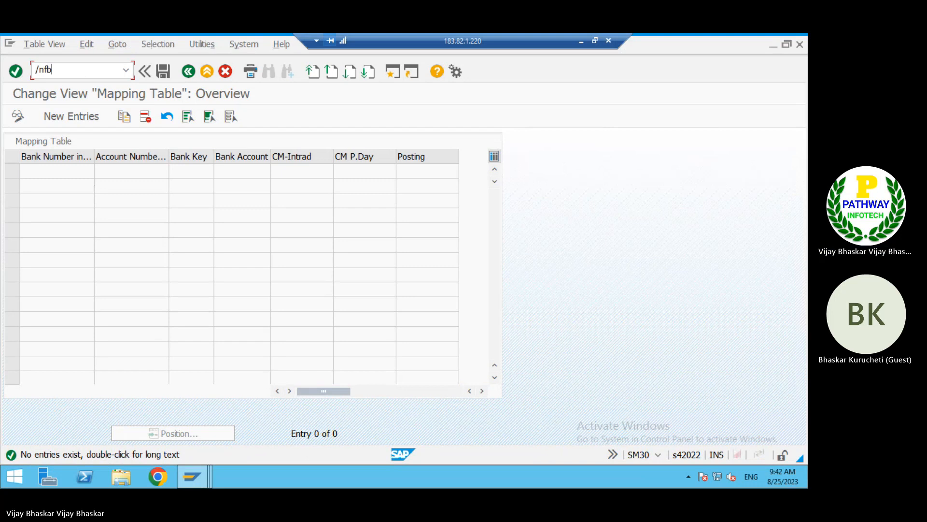
type("zp")
key("Return")
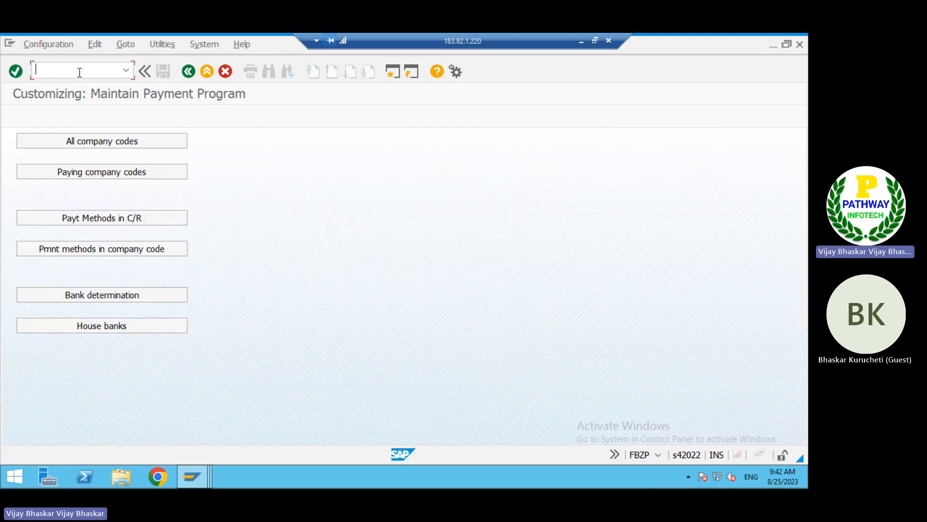
Look up company code BCM in the company code payment methods, then view the bank determination and return to the payment program customizing
left_click(110, 254)
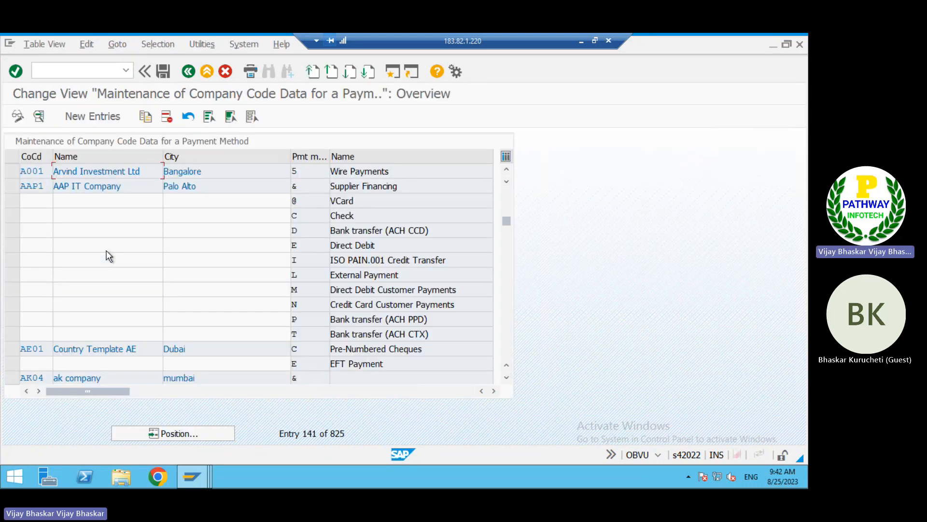
left_click(165, 430)
type("BCM")
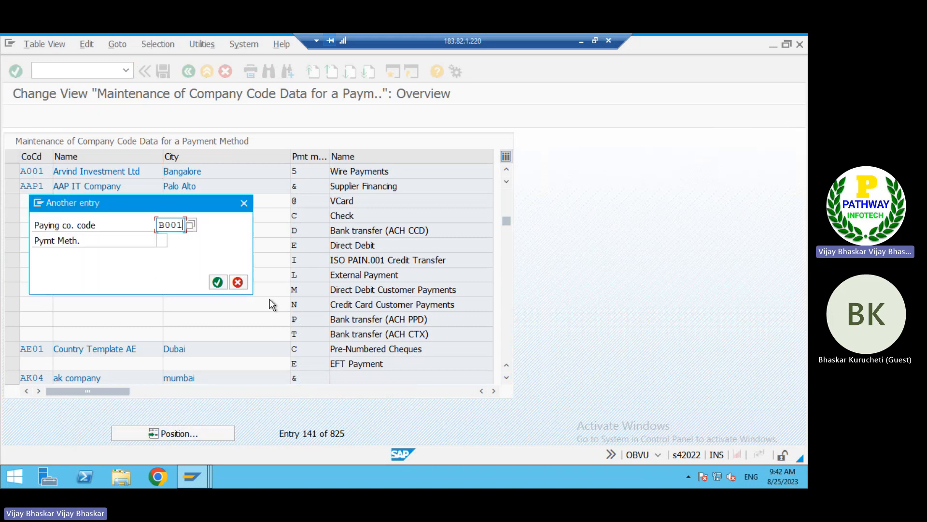
key("Return")
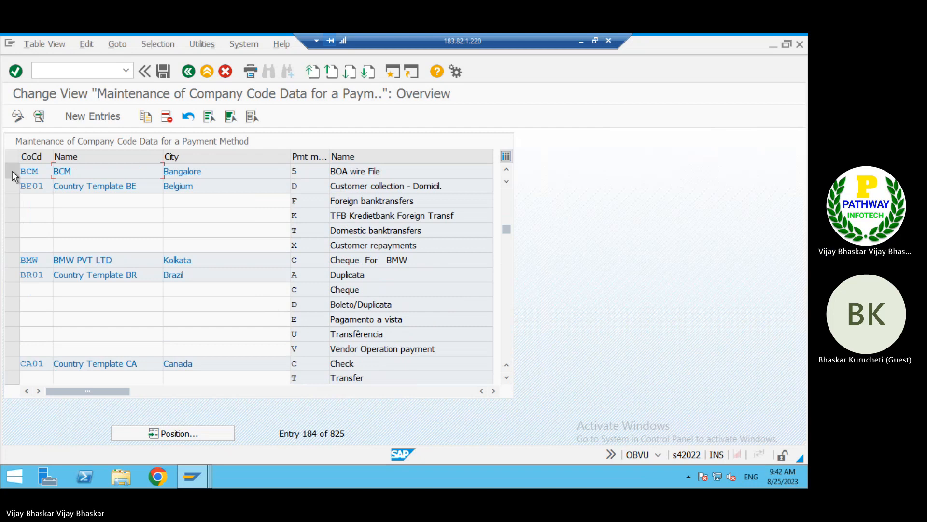
key("F3")
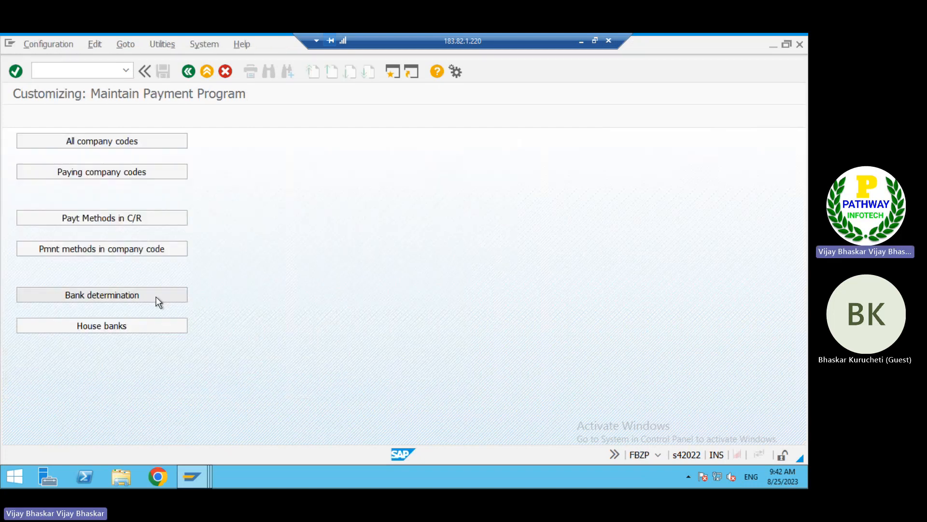
left_click(159, 300)
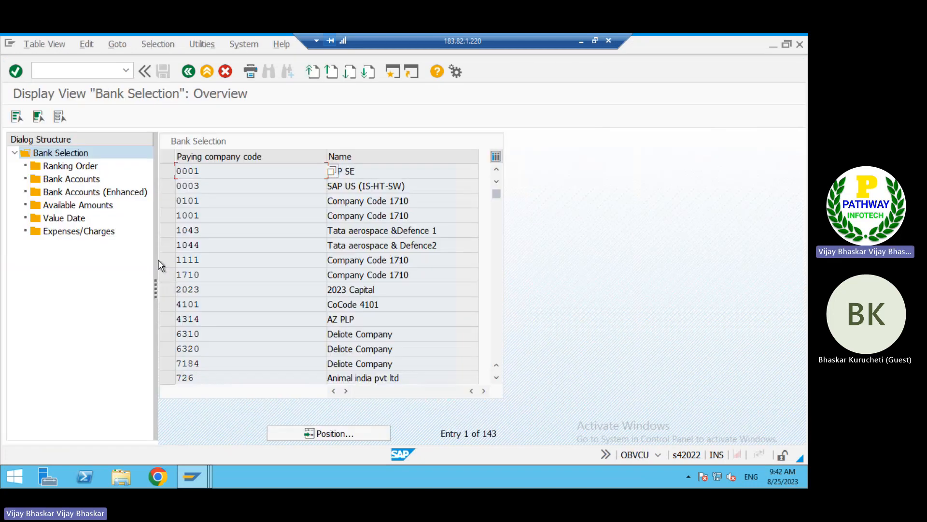
key("F3")
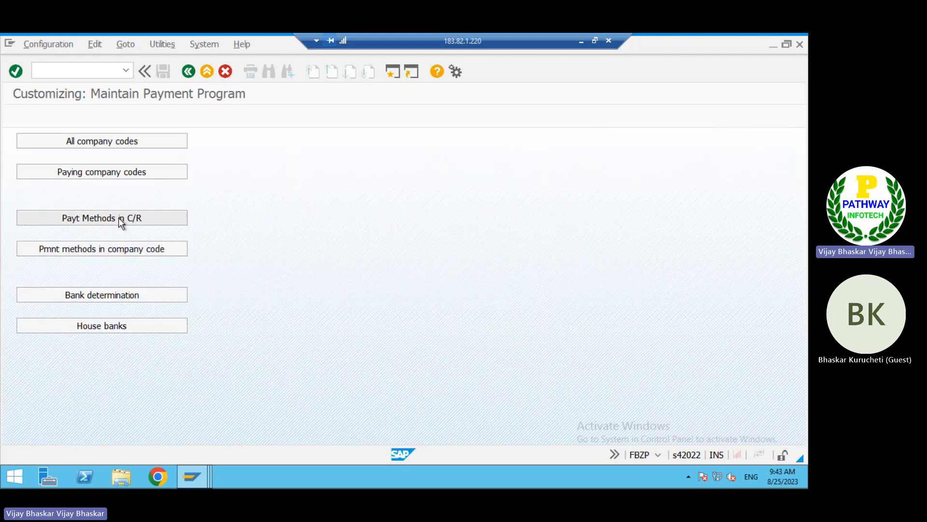
Open Note to Payee by Origin for India's payment method 1, Wire Transfer, in the country payment methods
left_click(120, 218)
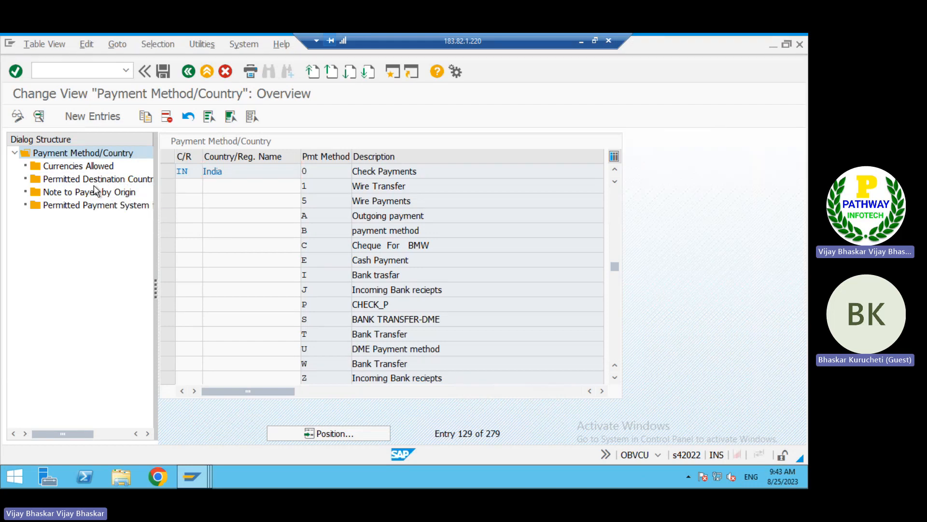
key("F3")
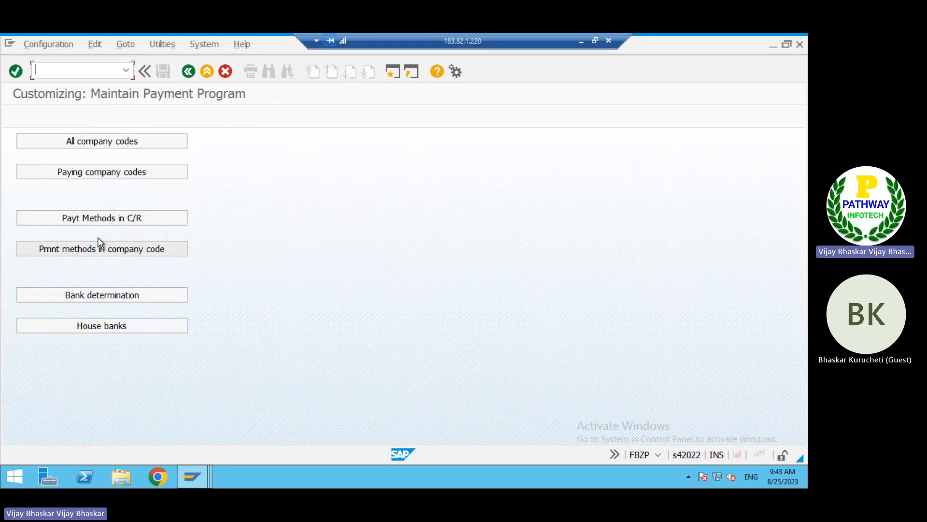
left_click(102, 224)
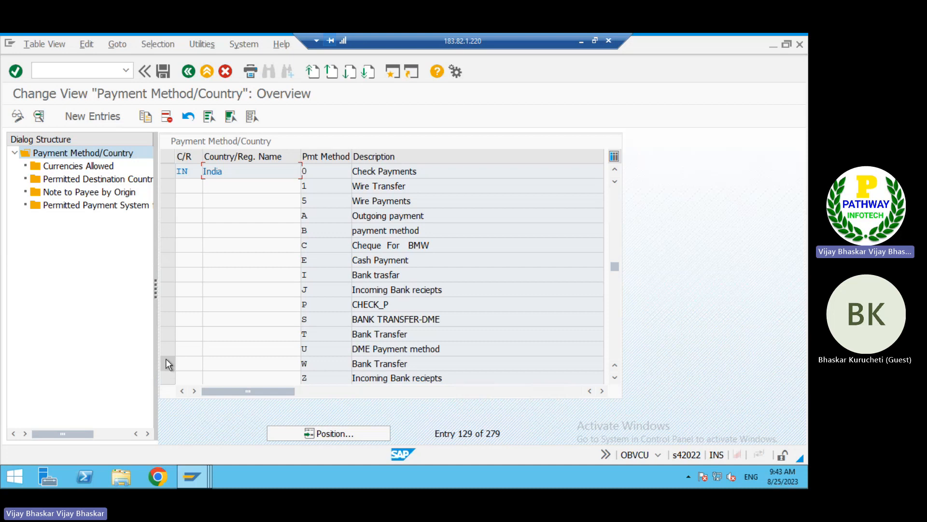
left_click(167, 186)
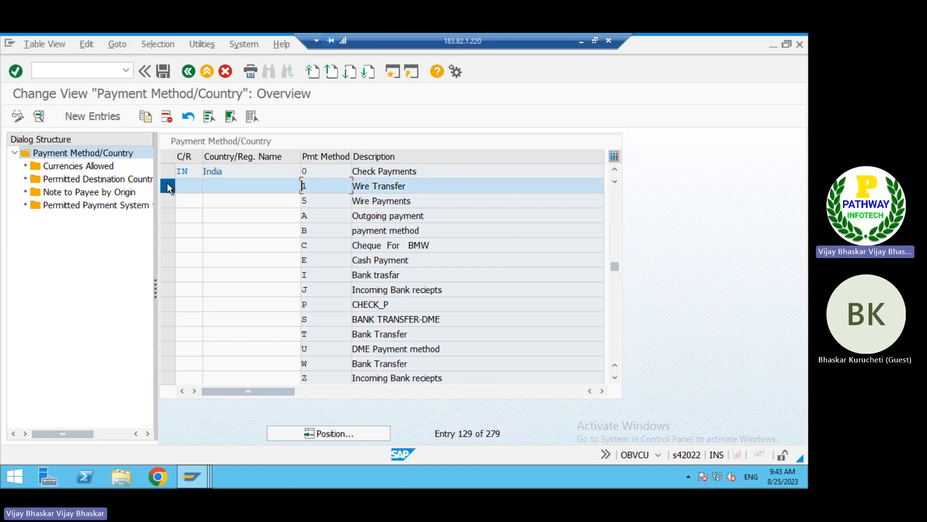
double_click(81, 193)
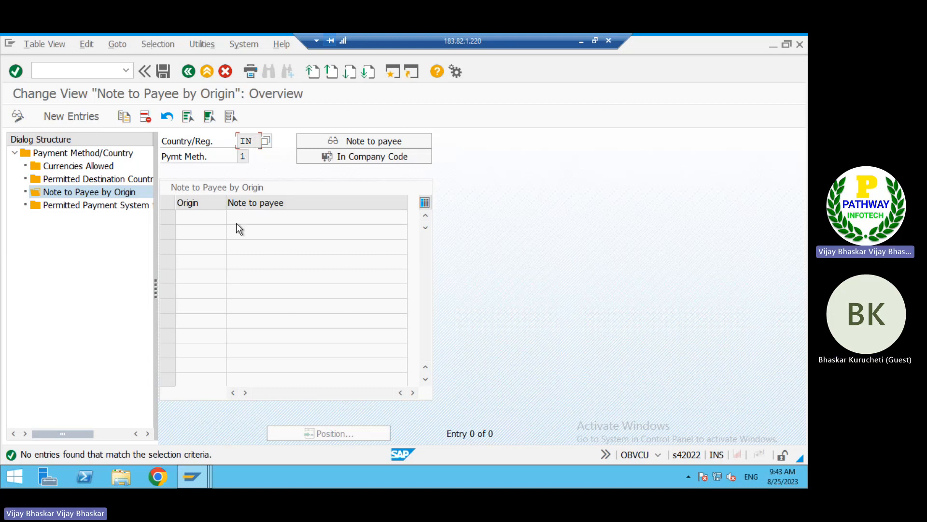
Display the default note to payee text of CZ_SWIFT from the list of note to payee formats, then go back
left_click(376, 143)
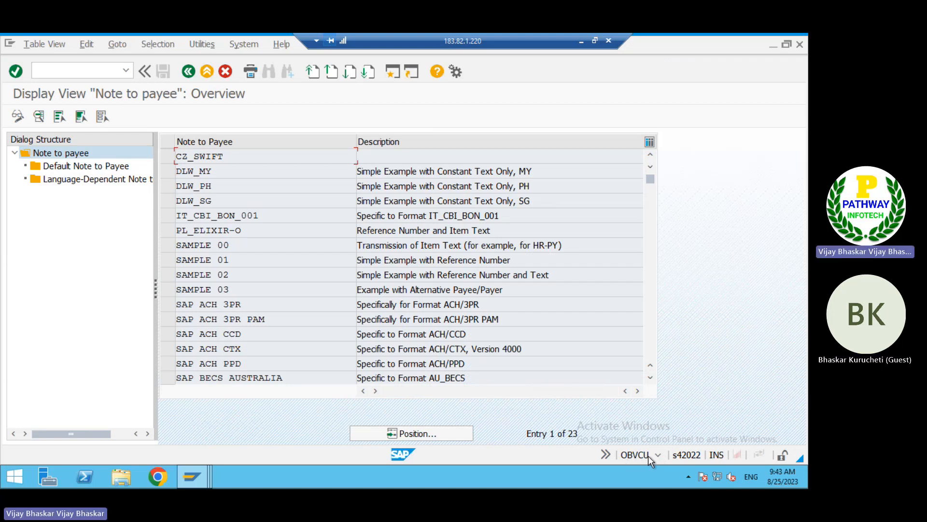
left_click(112, 169)
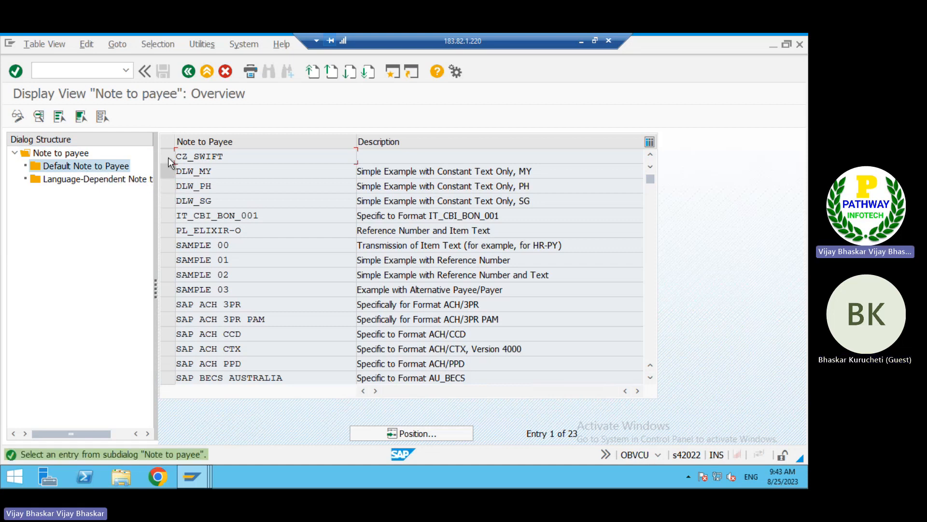
left_click(168, 157)
double_click(118, 164)
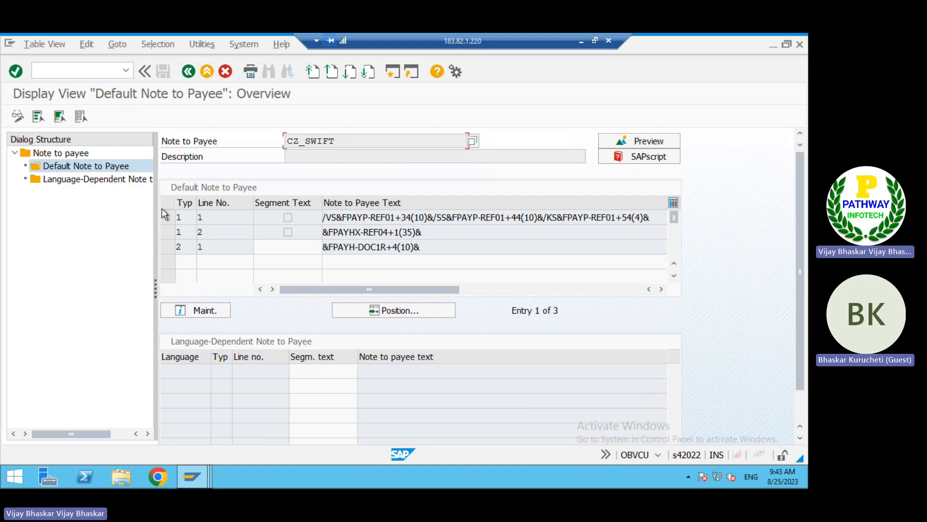
left_click(190, 71)
Switch back to the DMEEX session with format tree Z_B001_WIRE
key("alt+Tab")
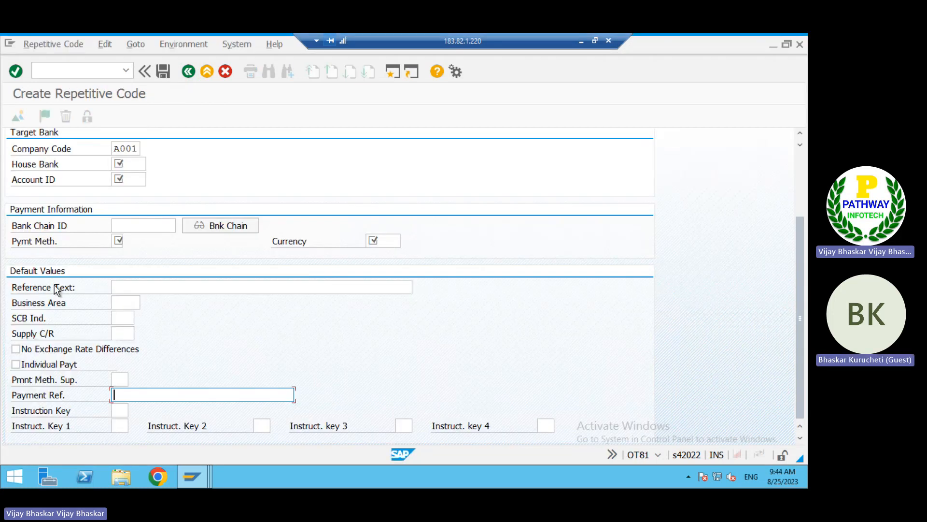
key("alt+Tab")
key("Tab")
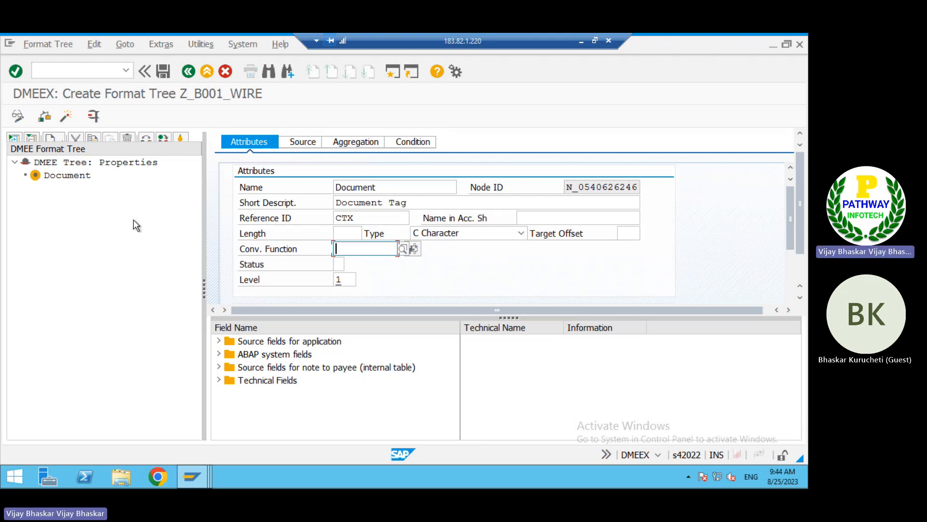
View the placement options for creating a new element from the Document node
right_click(77, 176)
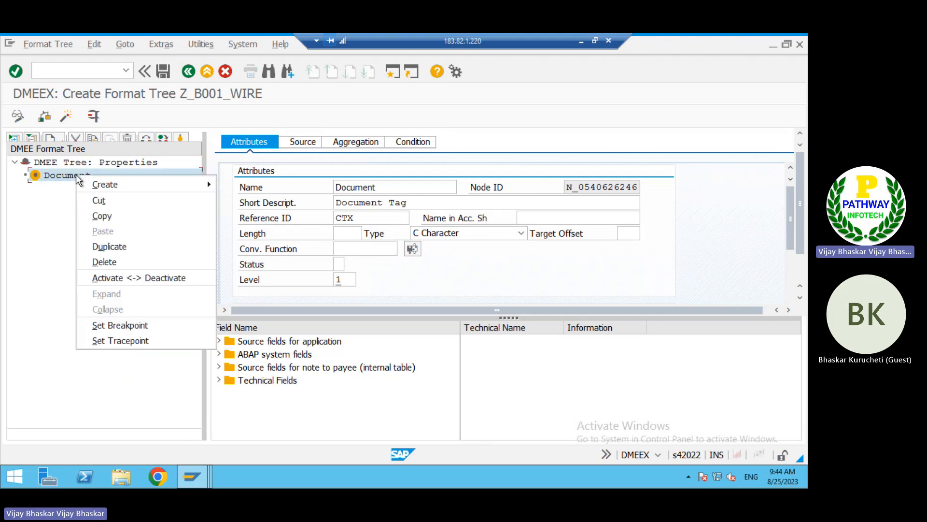
mouse_move(117, 189)
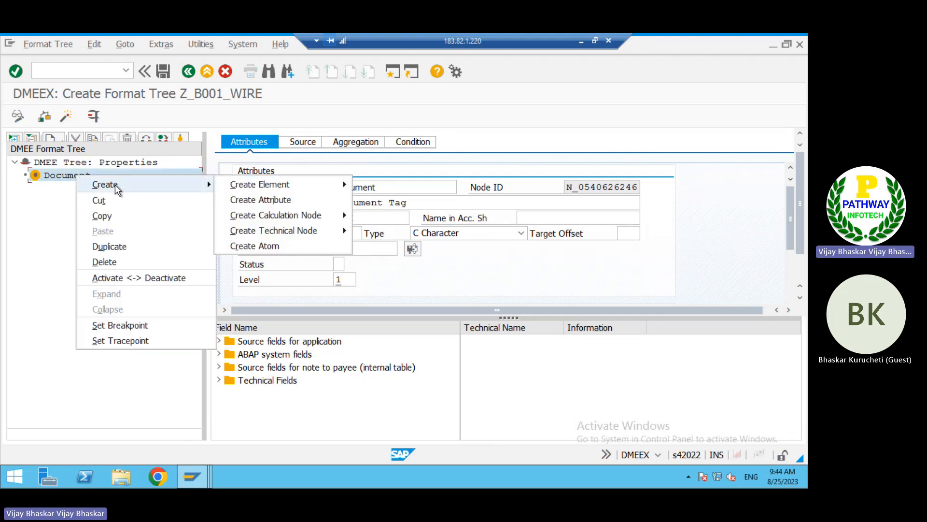
mouse_move(288, 192)
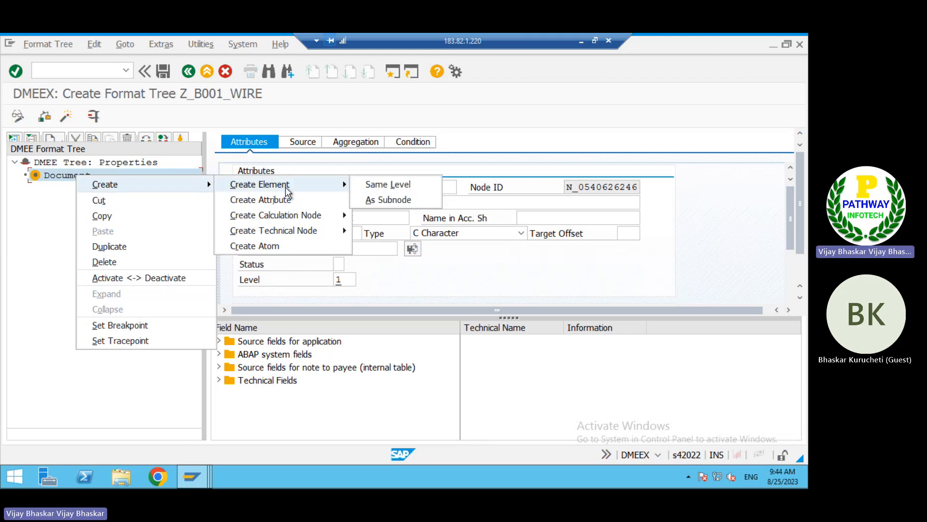
left_click(54, 219)
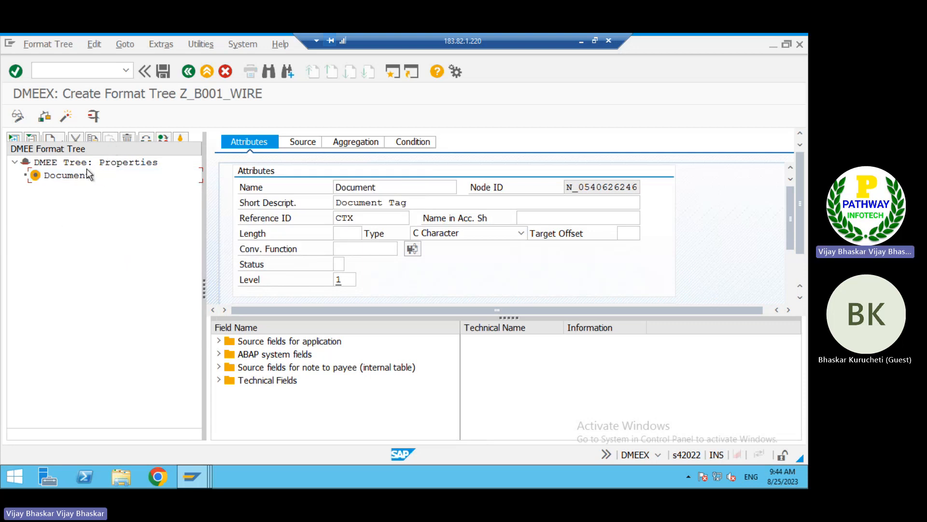
Create a new element at the same level as Document, then delete it from the format tree
right_click(81, 183)
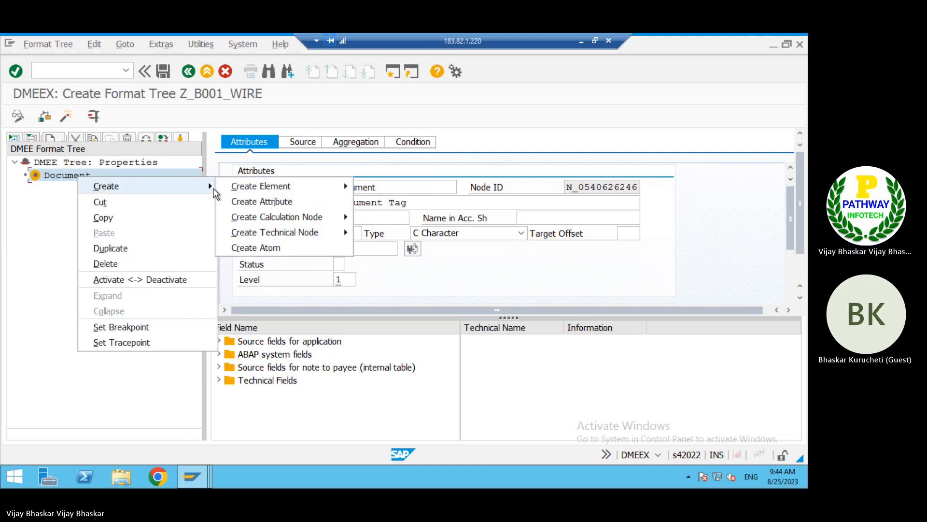
mouse_move(292, 191)
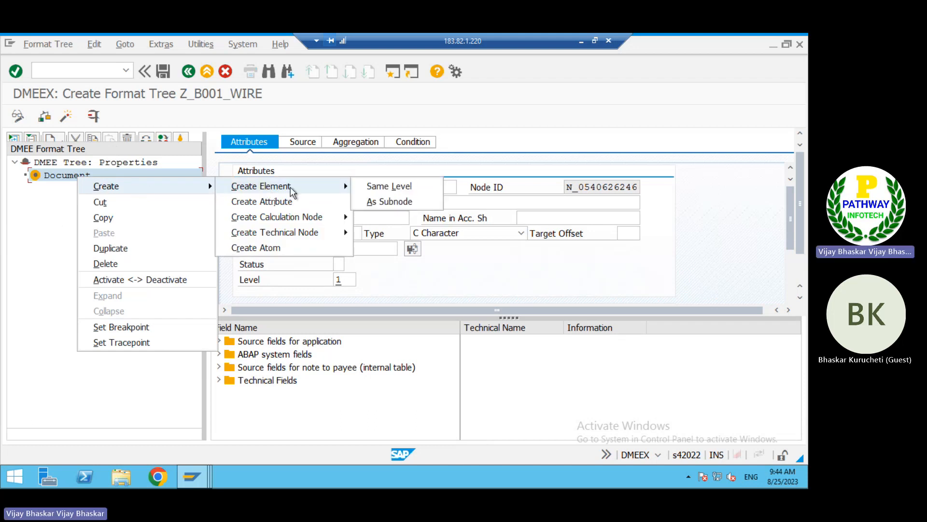
left_click(377, 191)
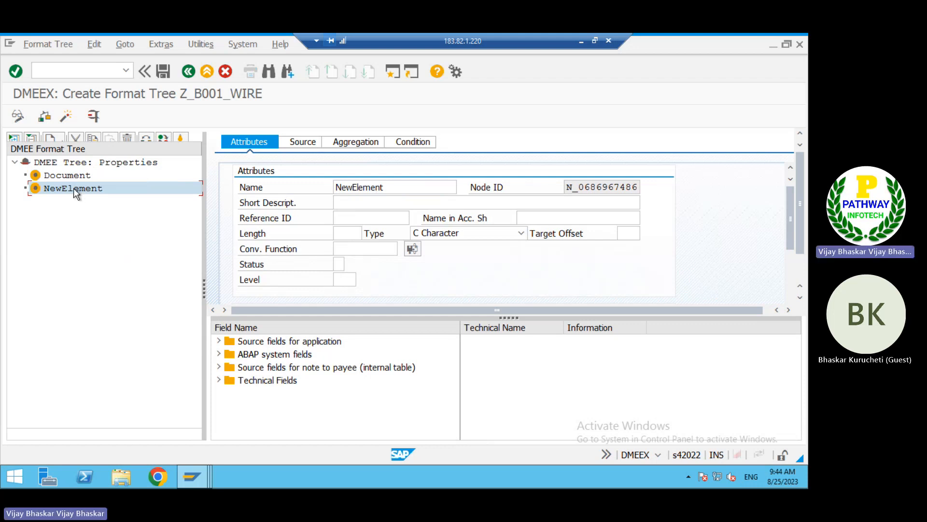
left_click(127, 138)
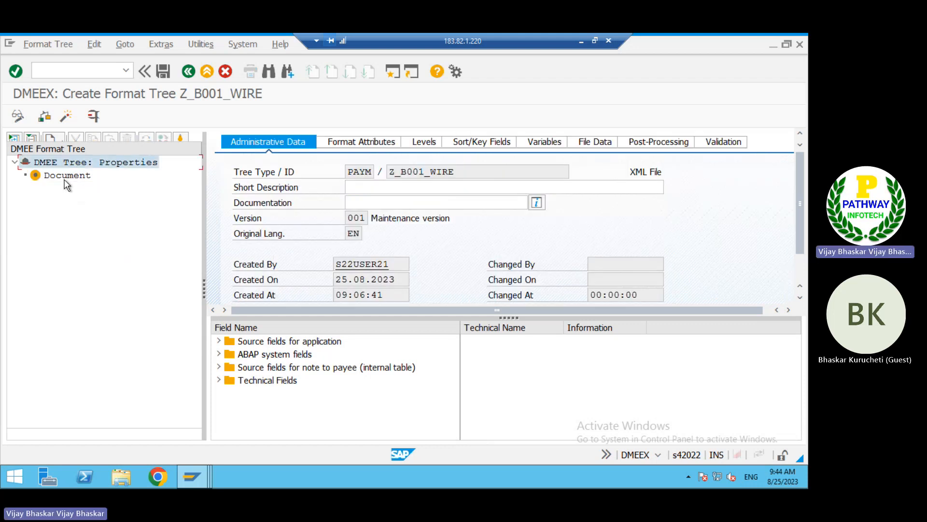
Create a new element as a subnode of Document, then delete it from the format tree
left_click(65, 177)
right_click(66, 177)
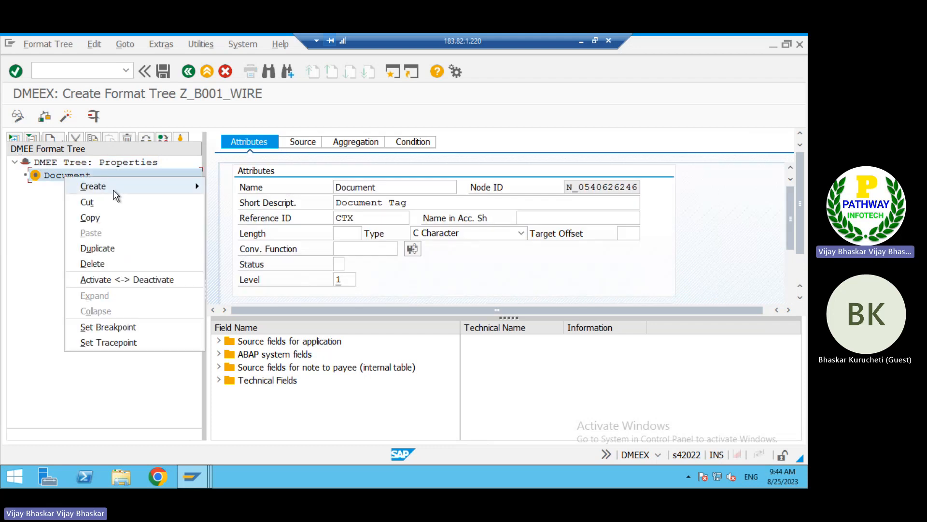
mouse_move(176, 190)
mouse_move(328, 191)
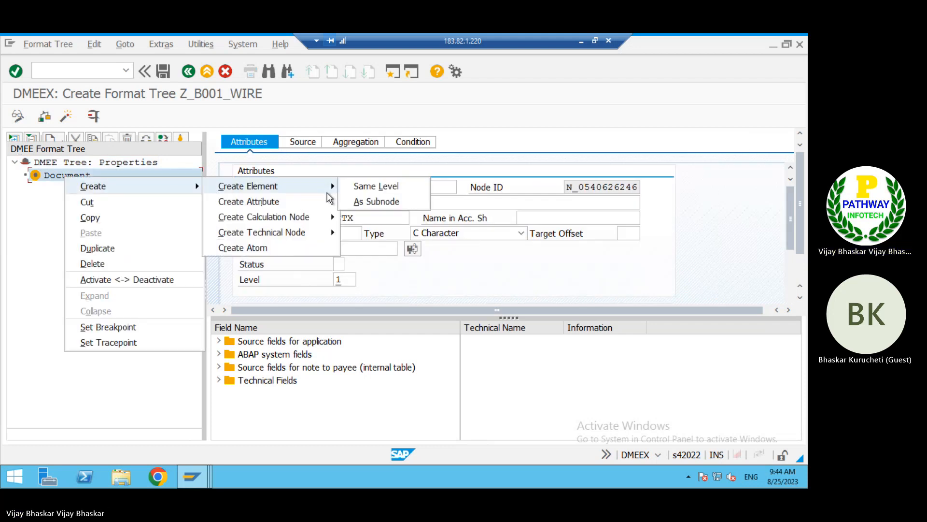
left_click(365, 203)
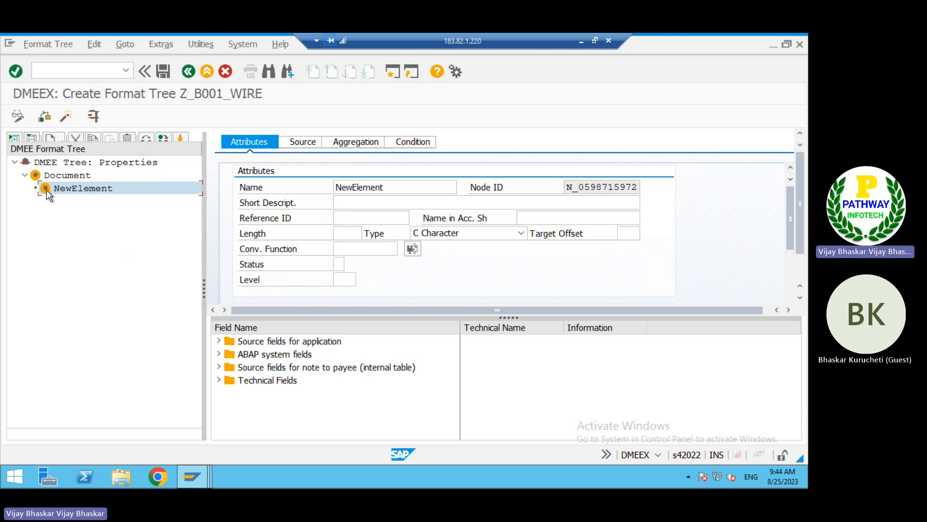
left_click(24, 176)
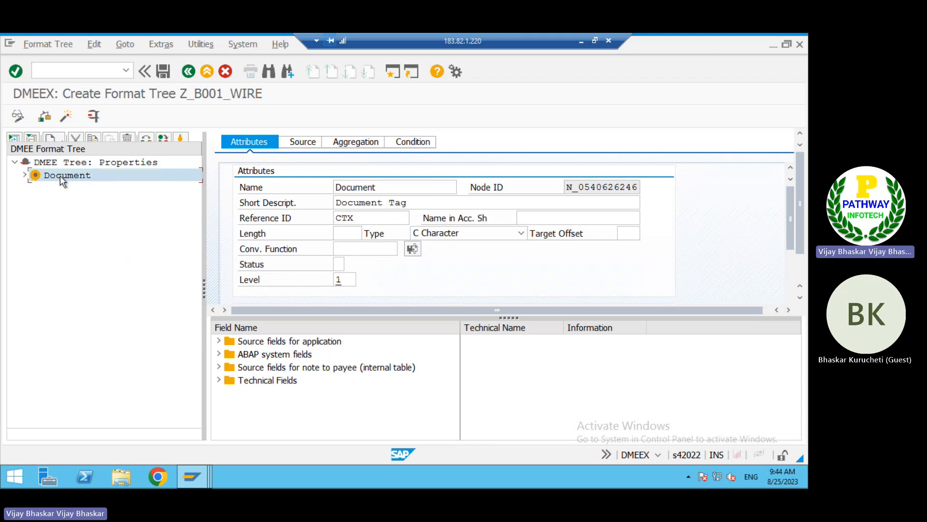
left_click(24, 176)
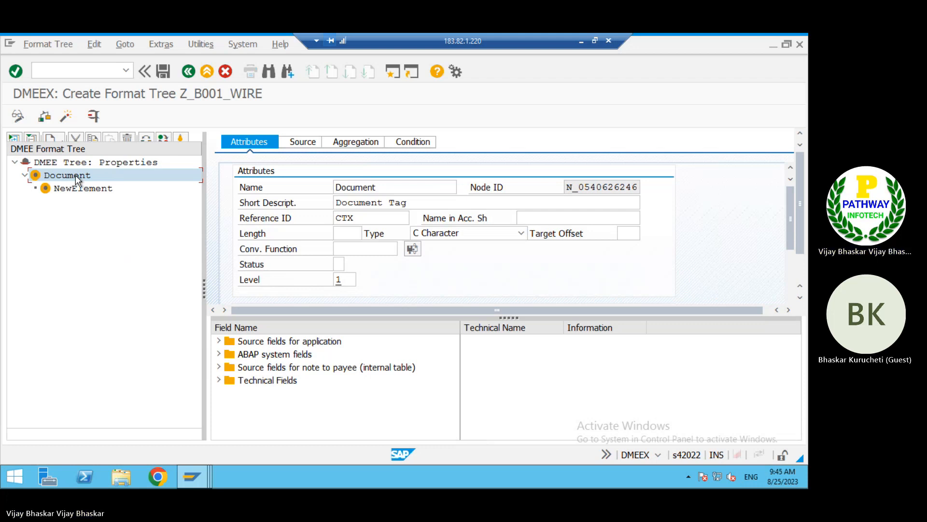
right_click(78, 189)
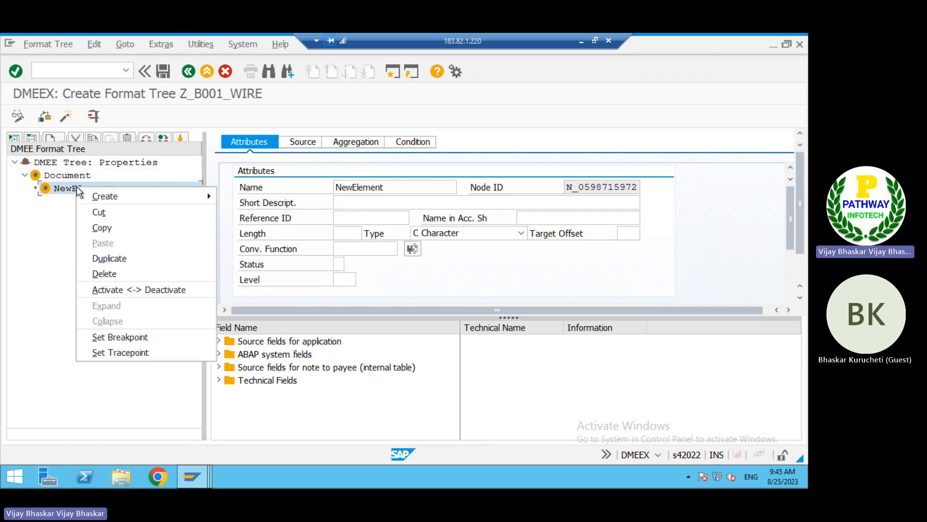
left_click(104, 273)
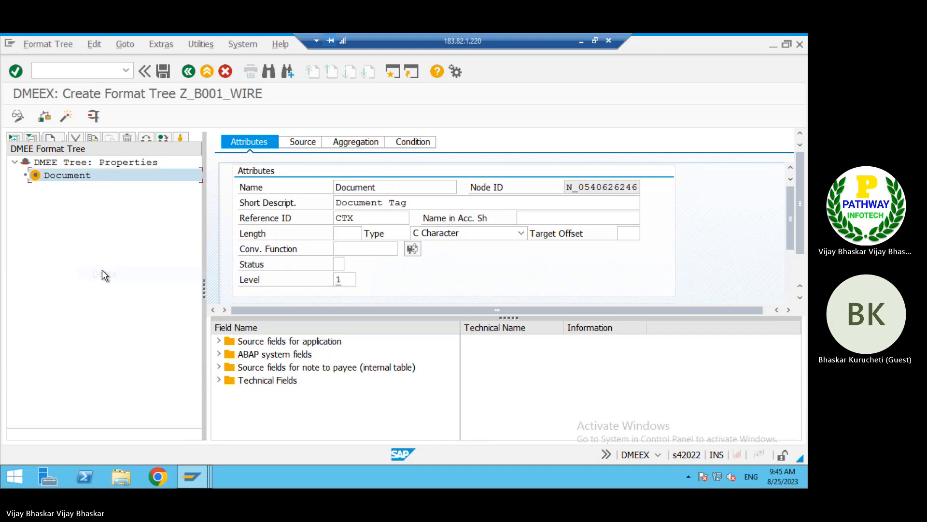
right_click(68, 174)
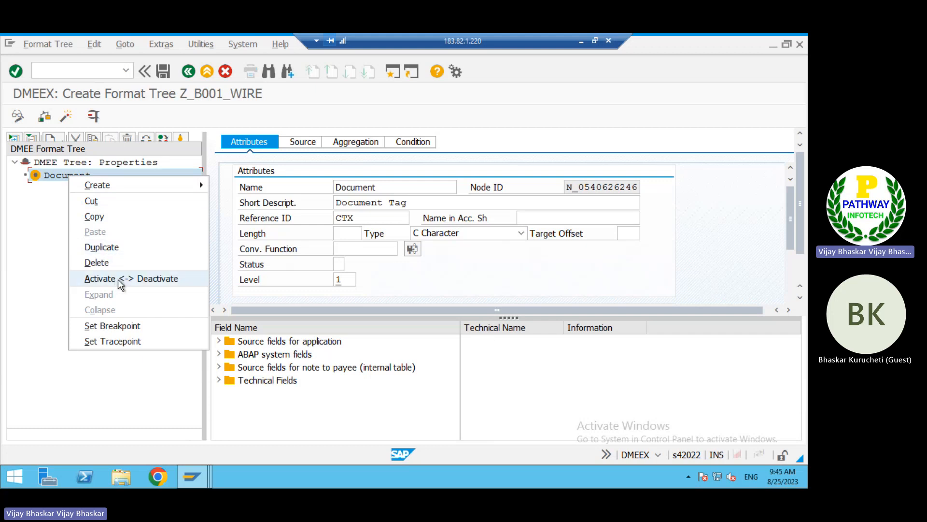
left_click(7, 243)
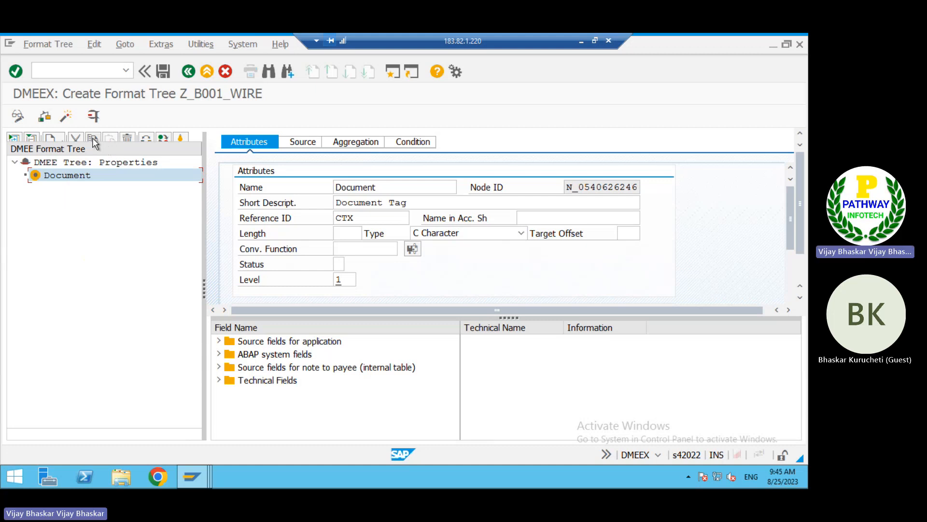
right_click(77, 175)
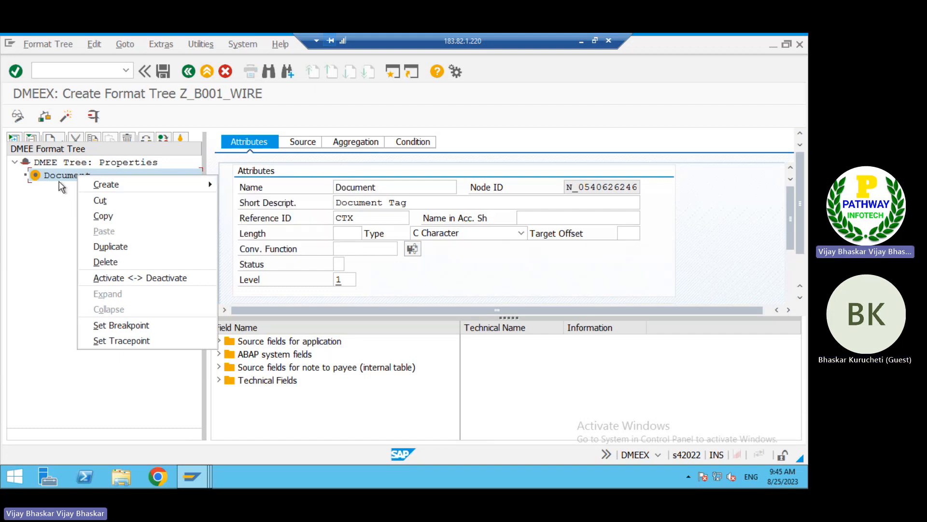
left_click(59, 181)
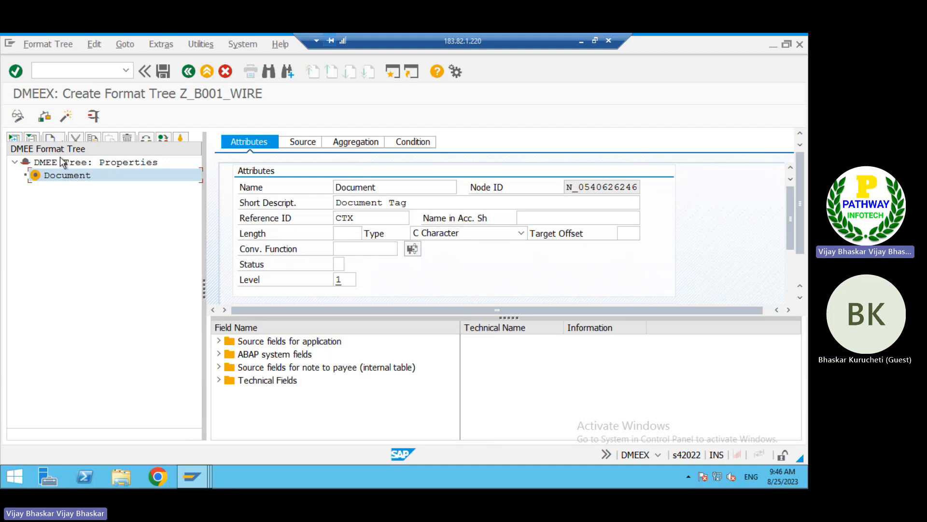
right_click(68, 179)
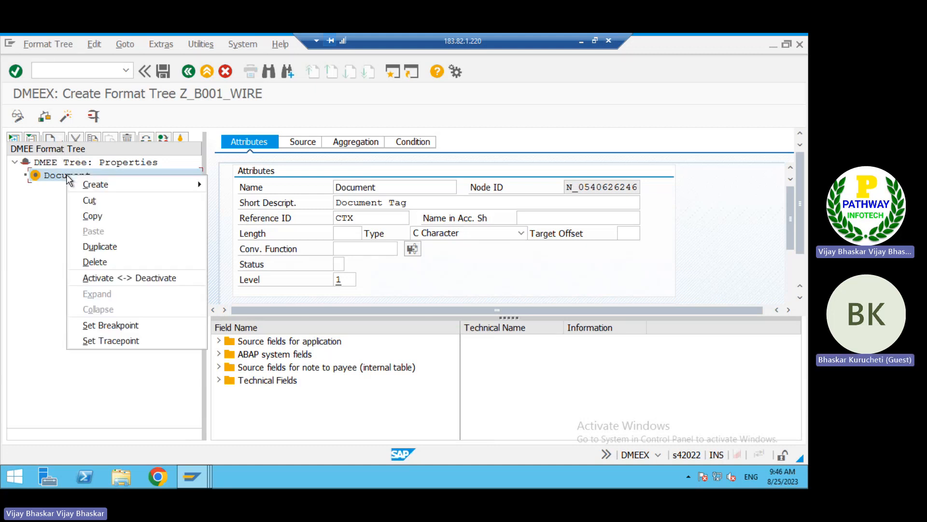
left_click(57, 202)
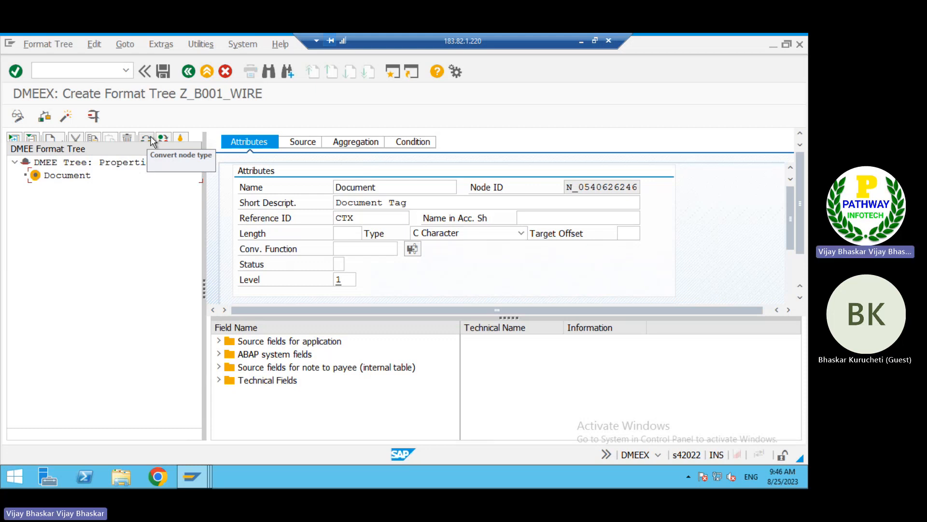
Convert the node type of Document, then convert it back to an element
left_click(49, 175)
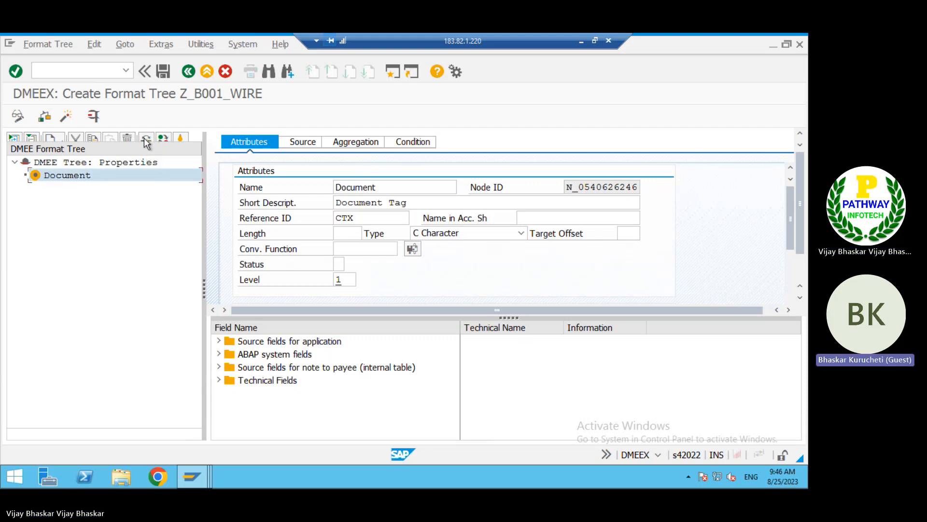
left_click(146, 140)
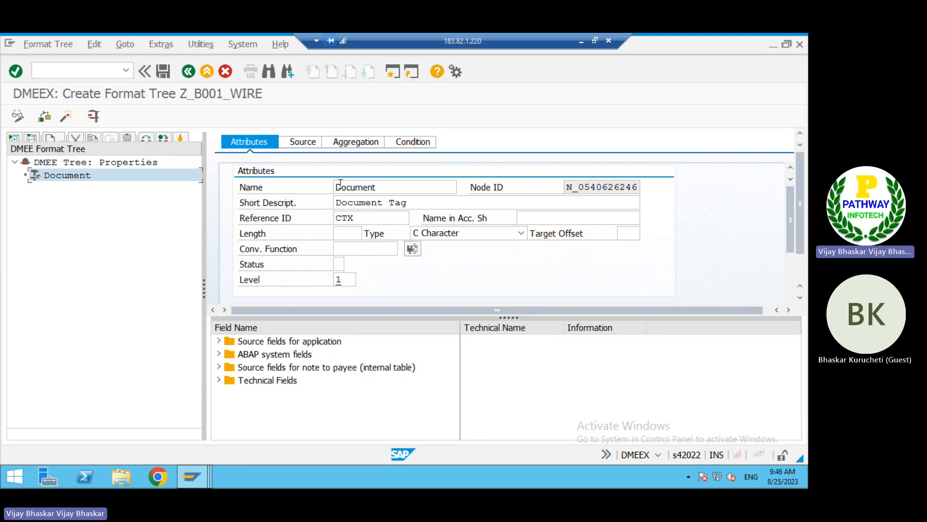
left_click_drag(386, 188, 331, 188)
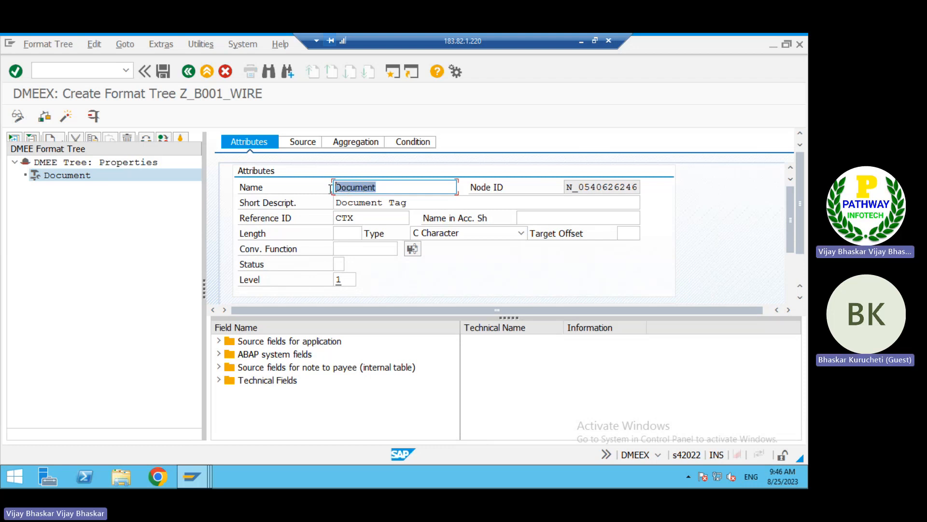
left_click(333, 190)
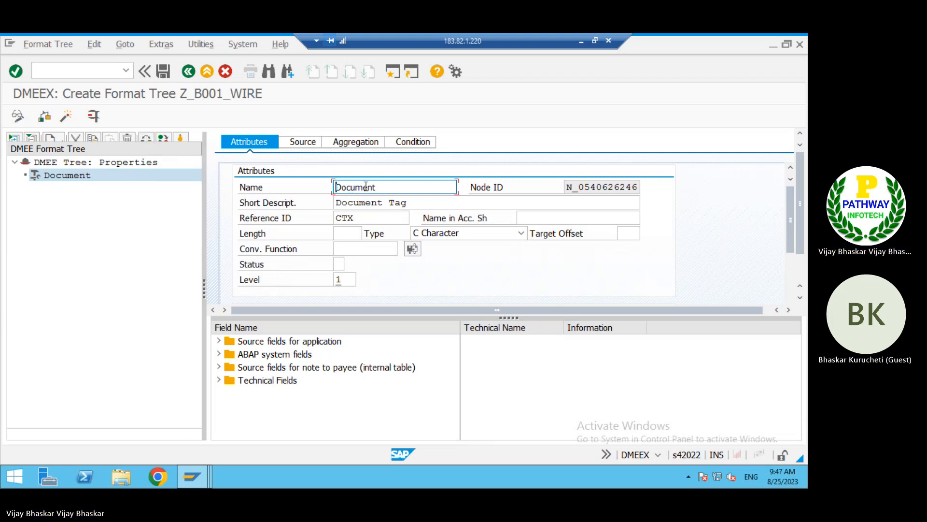
left_click_drag(377, 187, 334, 187)
left_click(332, 189)
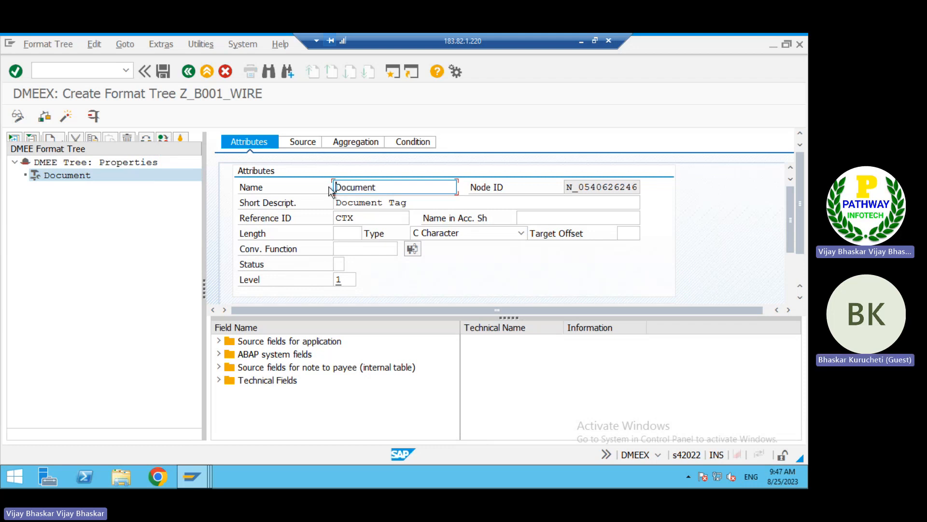
left_click(66, 175)
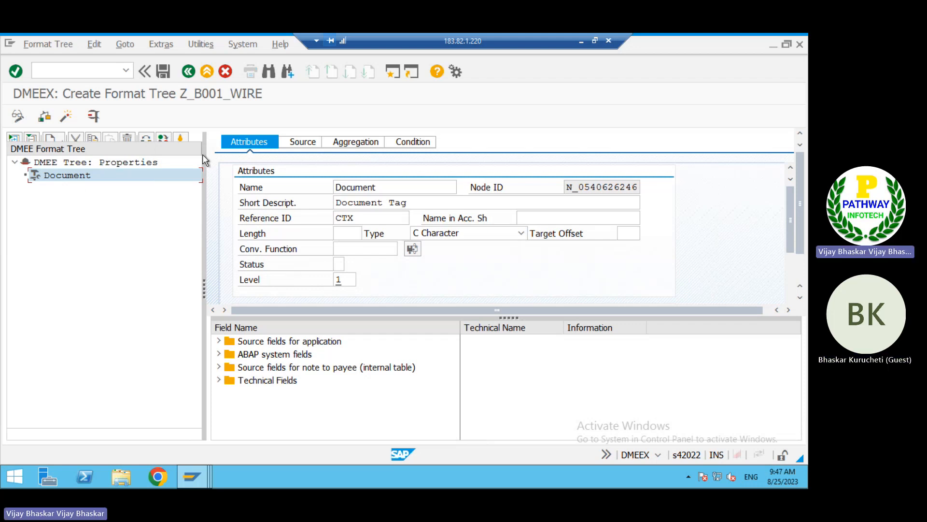
left_click(165, 138)
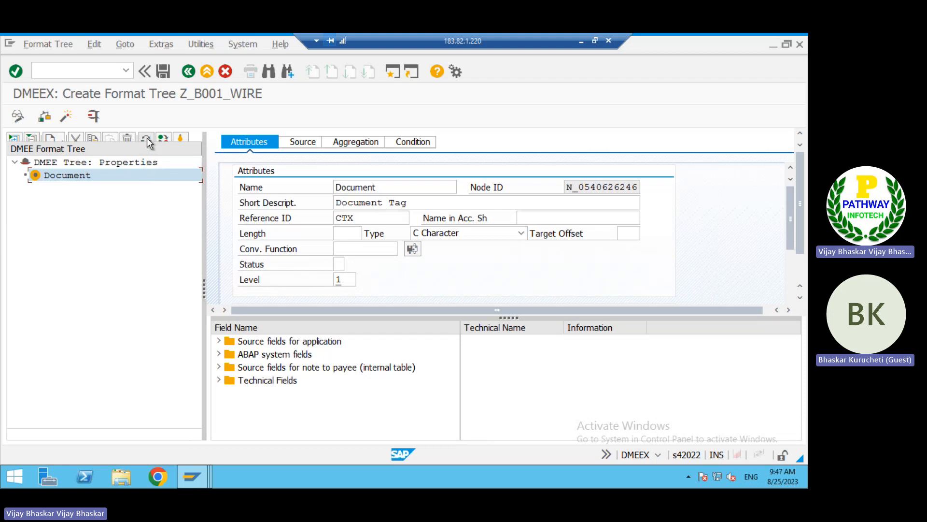
Check which nodes can be created from Document under its converted node type, then restore it to an element
left_click(147, 139)
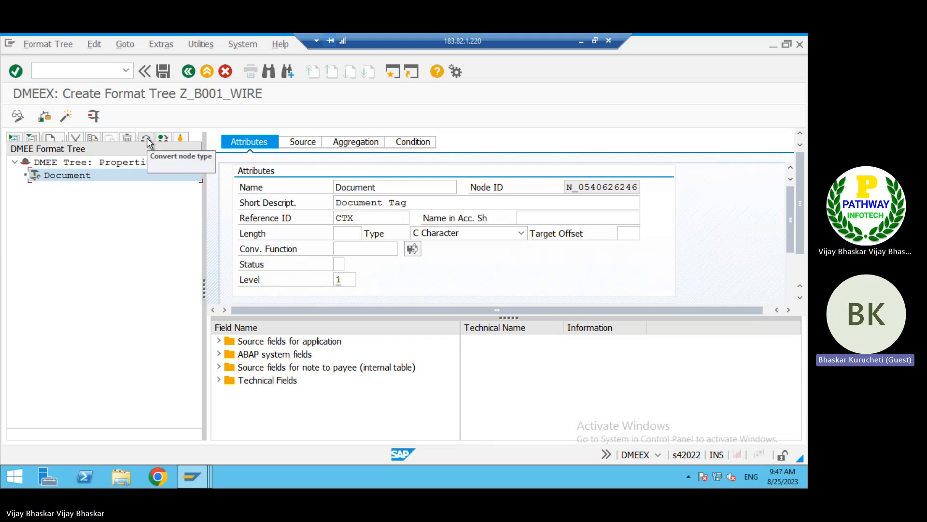
left_click(147, 138)
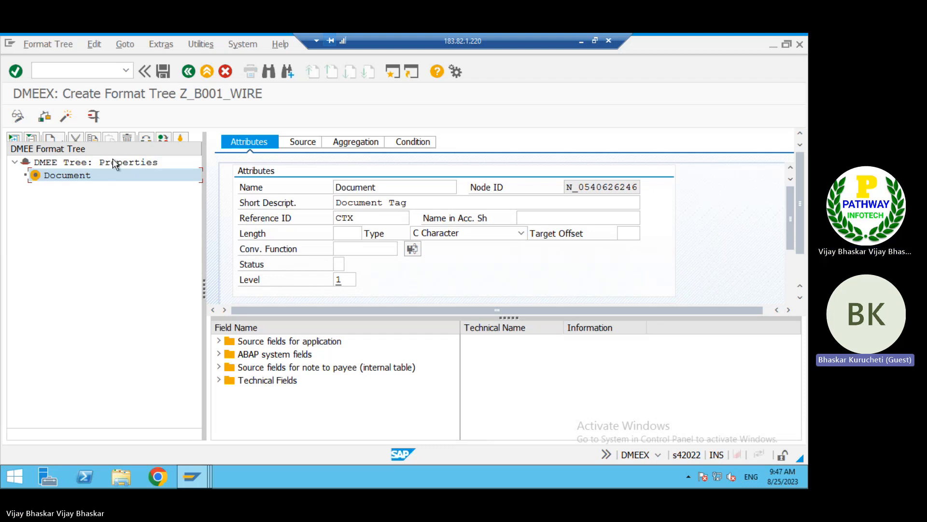
left_click(147, 137)
right_click(81, 175)
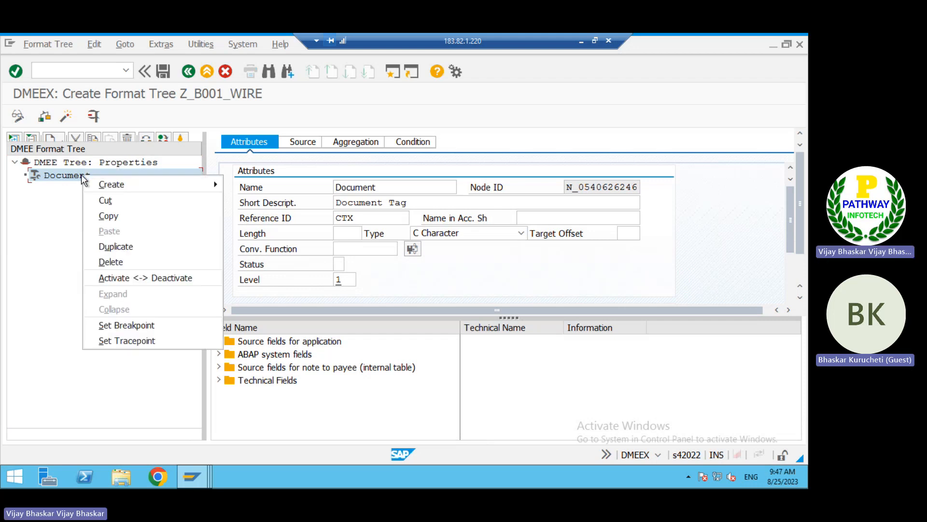
mouse_move(144, 189)
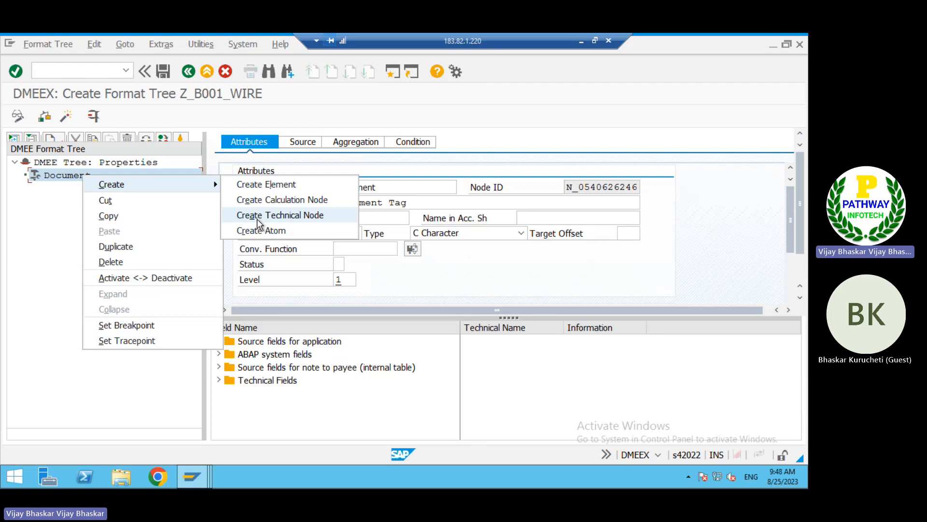
left_click(48, 225)
left_click(60, 174)
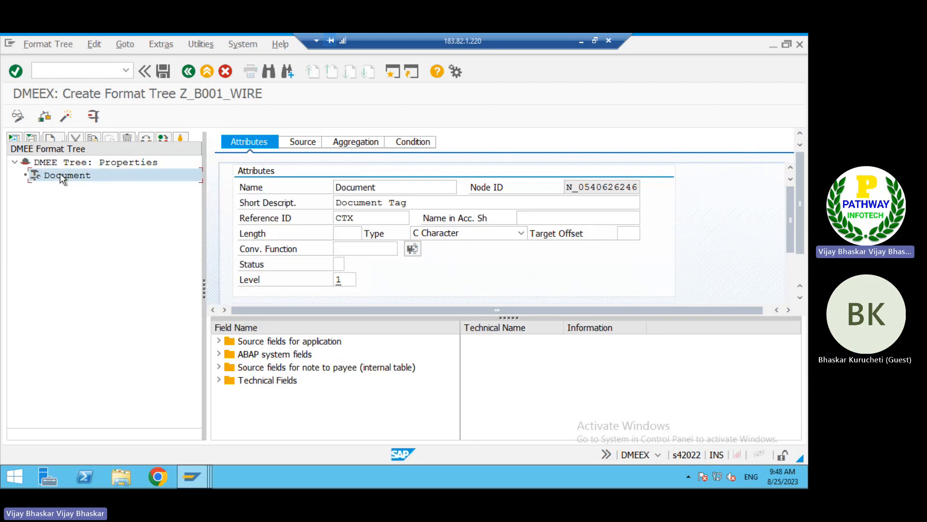
left_click(147, 136)
Create a new XML attribute under Document, then delete it from the format tree
right_click(65, 176)
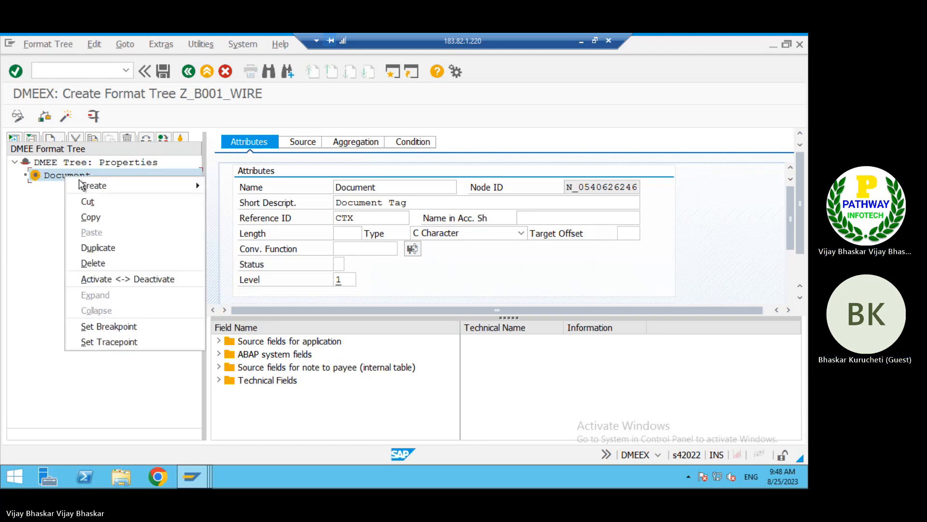
mouse_move(114, 189)
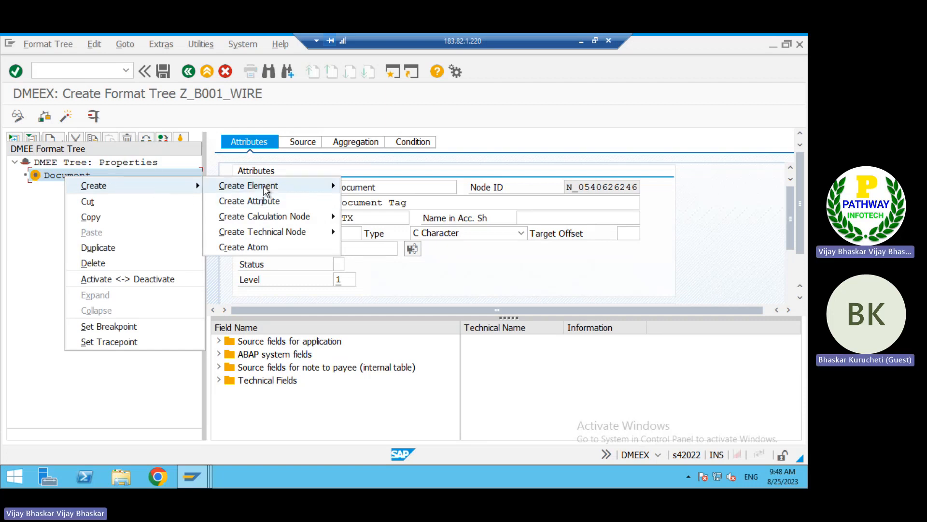
mouse_move(266, 189)
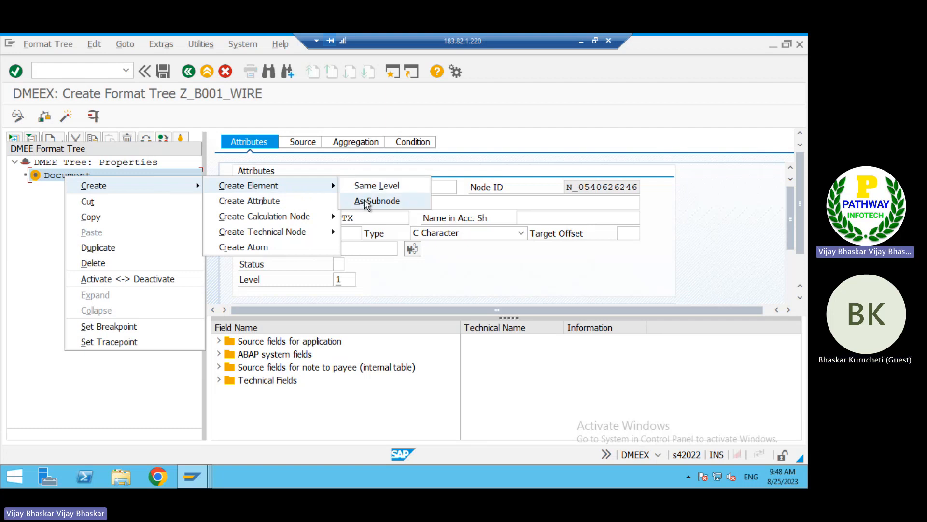
left_click(253, 204)
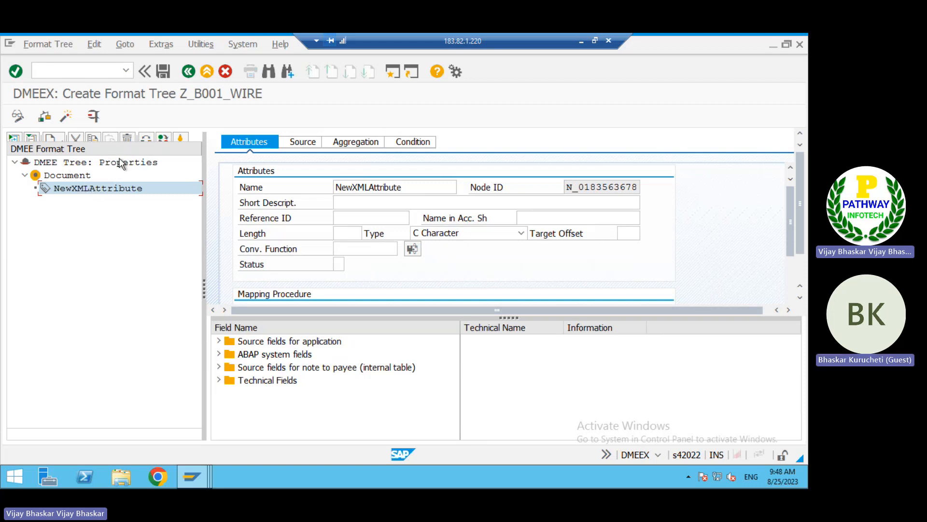
left_click(127, 139)
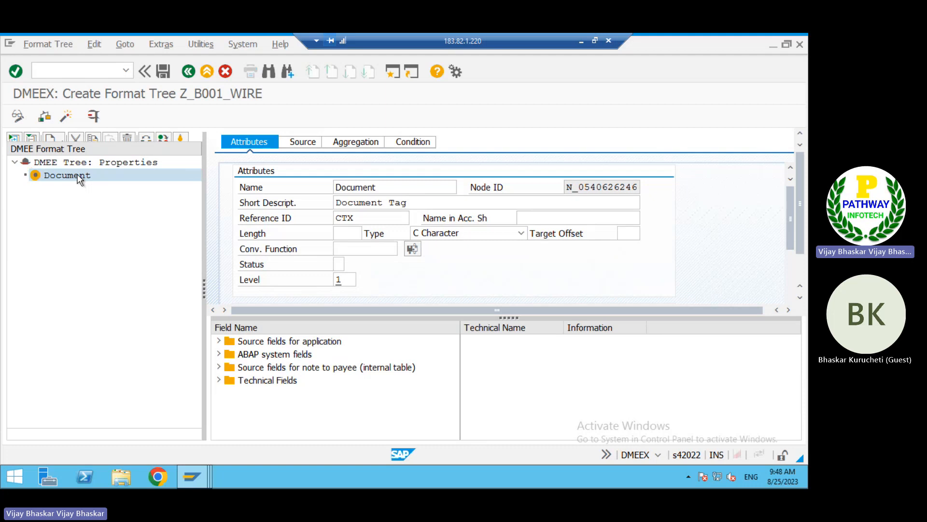
Create a new calculation node at the same level as Document, look at its attributes, then delete it from the format tree
right_click(79, 180)
mouse_move(145, 190)
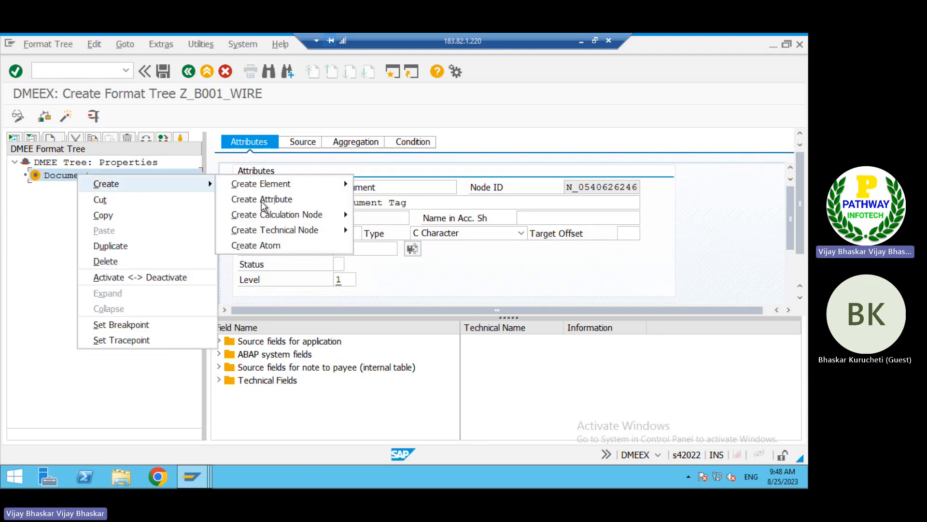
mouse_move(275, 217)
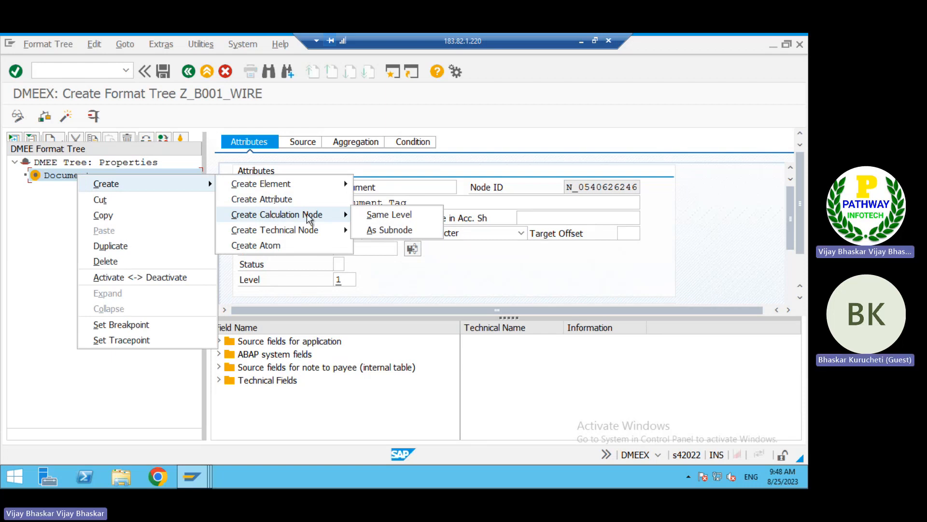
left_click(375, 215)
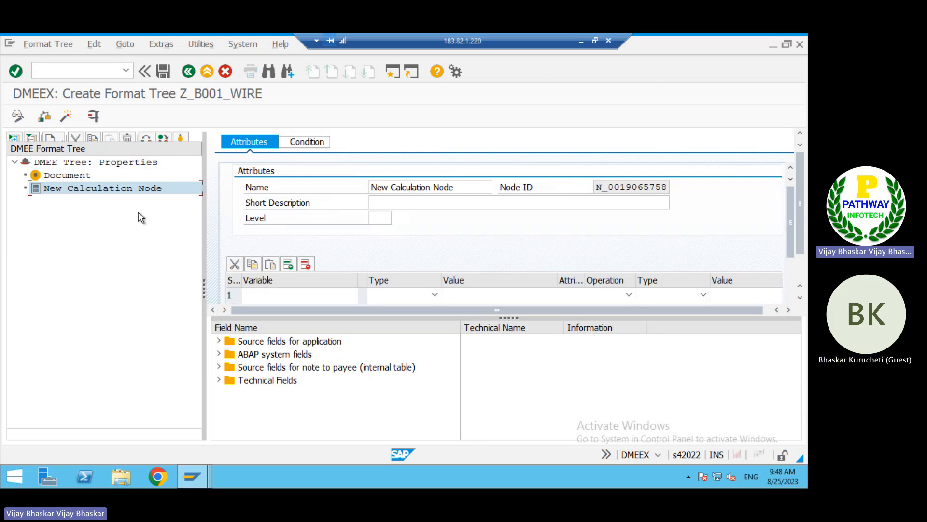
left_click(408, 202)
left_click(38, 191)
left_click(264, 294)
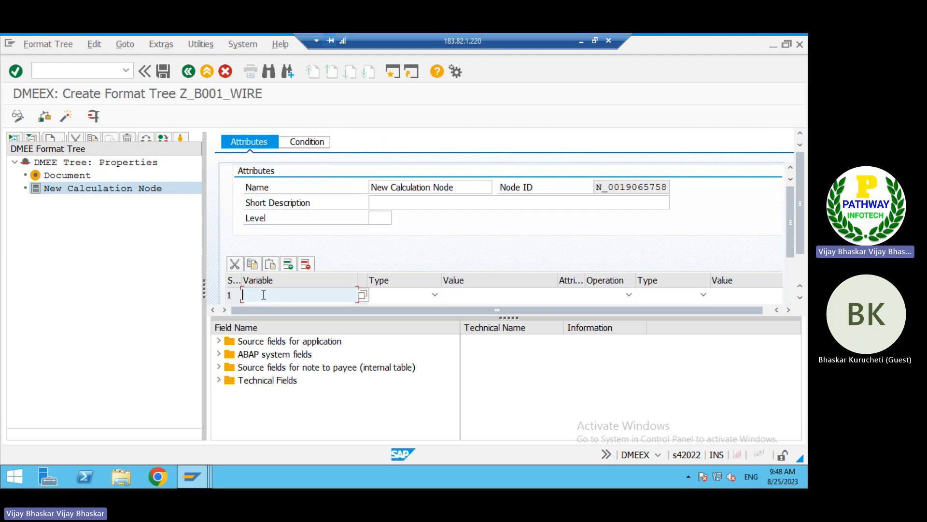
right_click(72, 176)
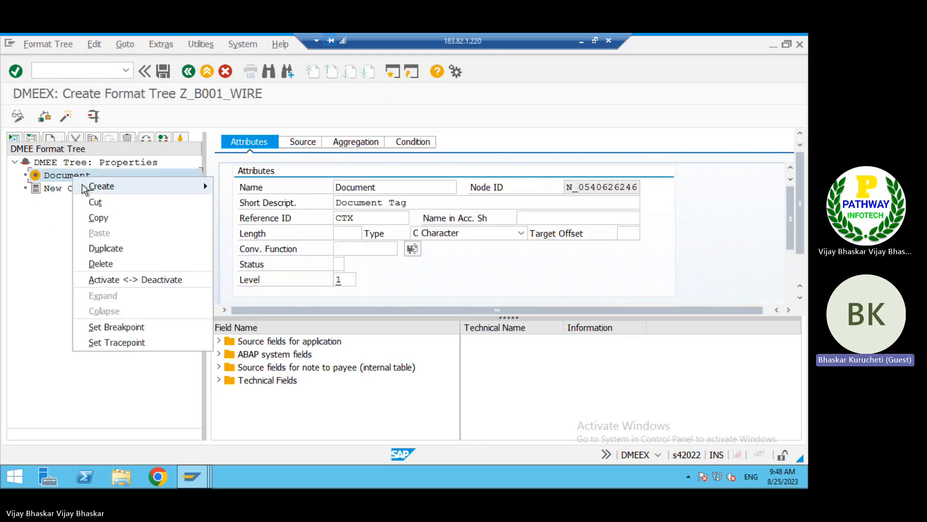
left_click(57, 187)
right_click(57, 188)
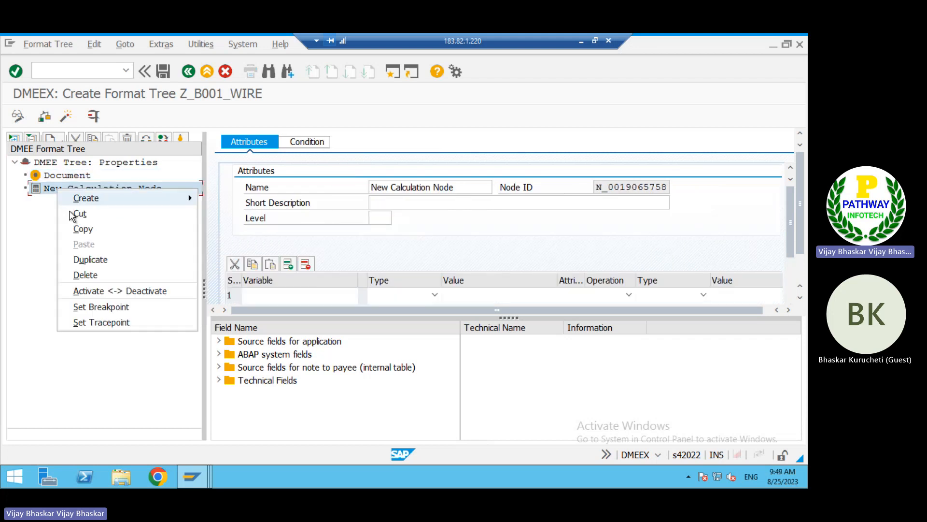
left_click(87, 274)
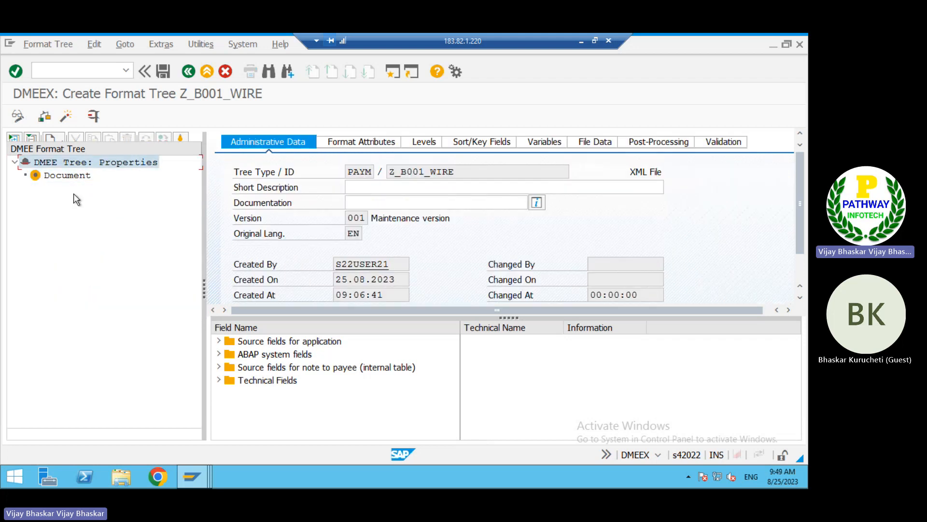
Check which node types can be created from Document
left_click(72, 176)
right_click(74, 178)
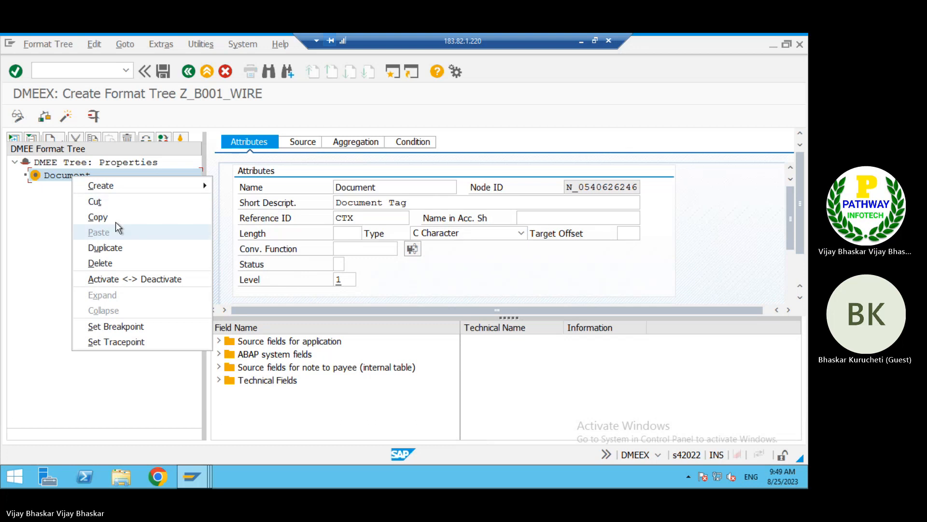
mouse_move(182, 186)
mouse_move(254, 234)
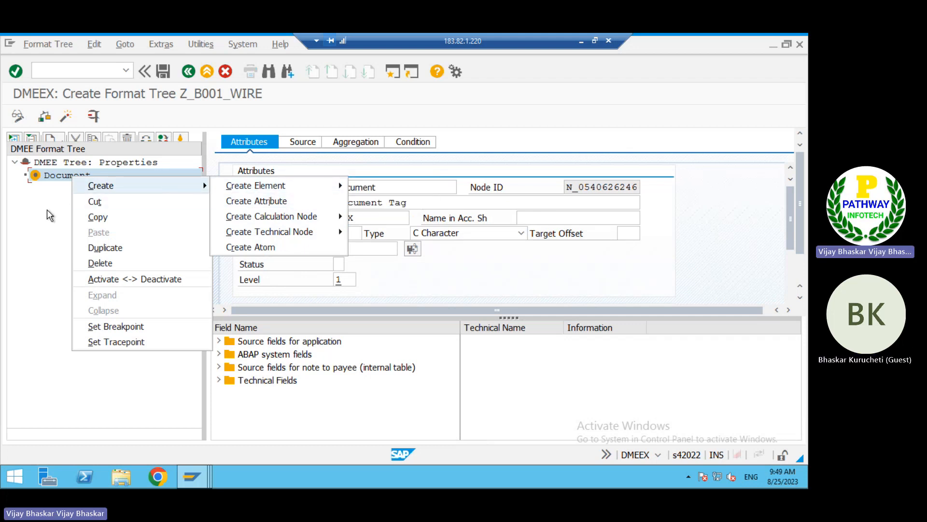
left_click(47, 210)
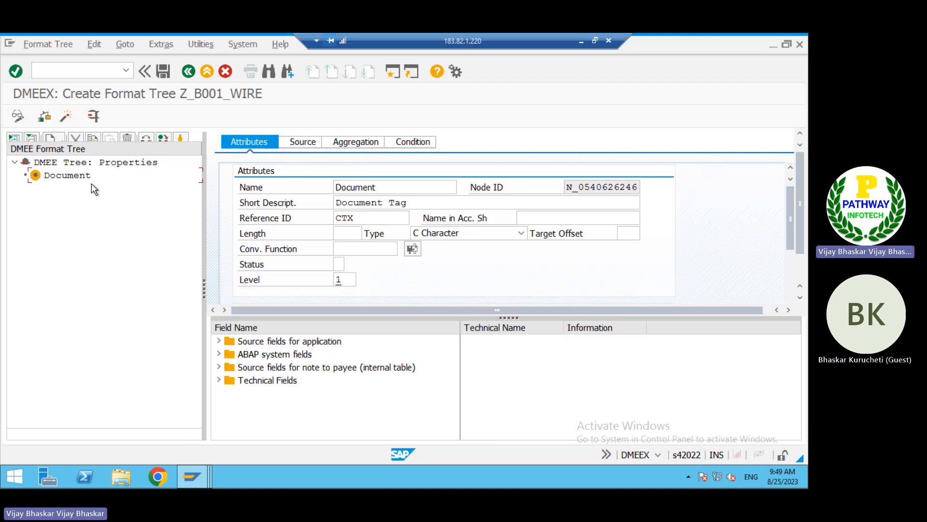
Create a new technical node at the same level as Document in the format tree
left_click(71, 175)
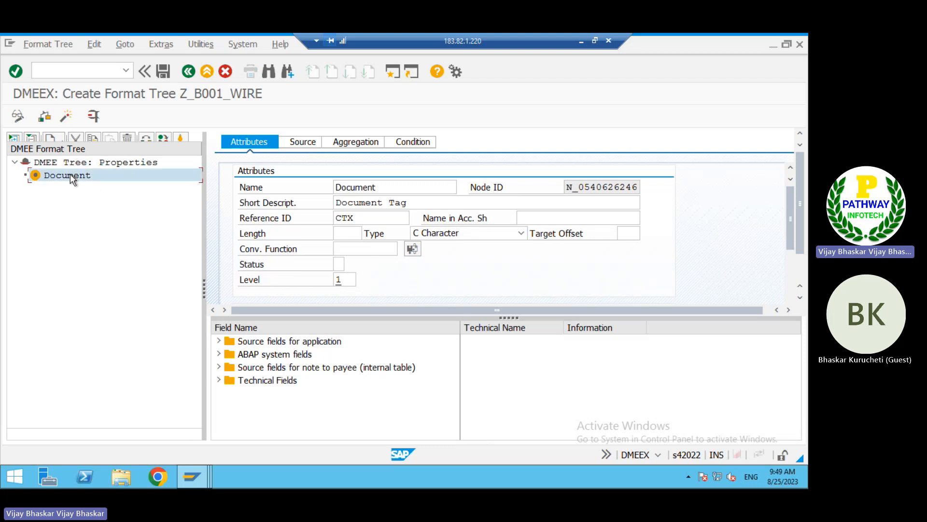
right_click(70, 174)
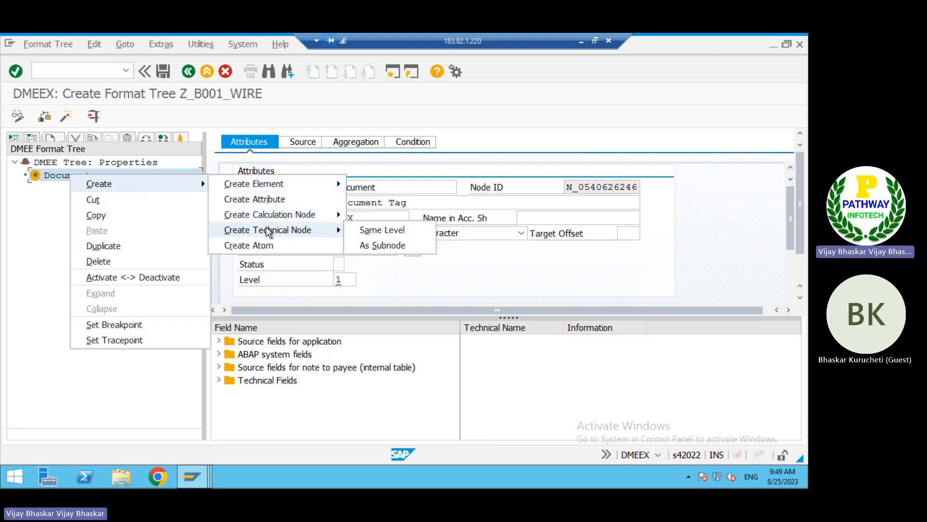
left_click(377, 232)
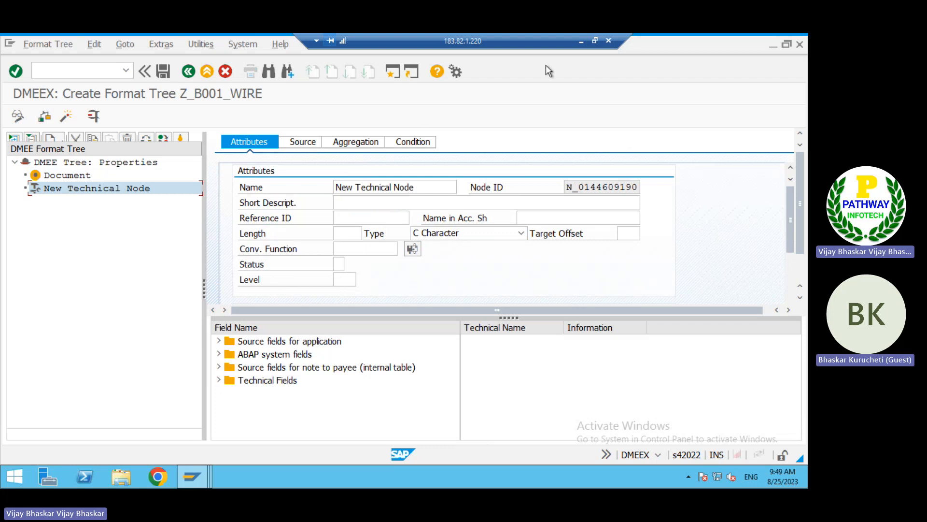
Switch to the Excel notes and enter "Technical Node: A trechnical node is a element that is not output to the target file." in A256
left_click(581, 43)
left_click(52, 386)
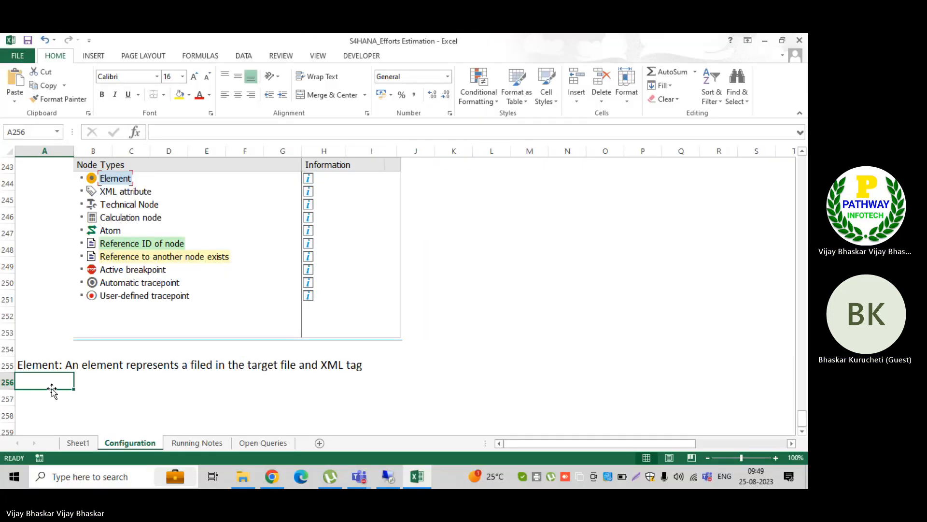
type("Techn")
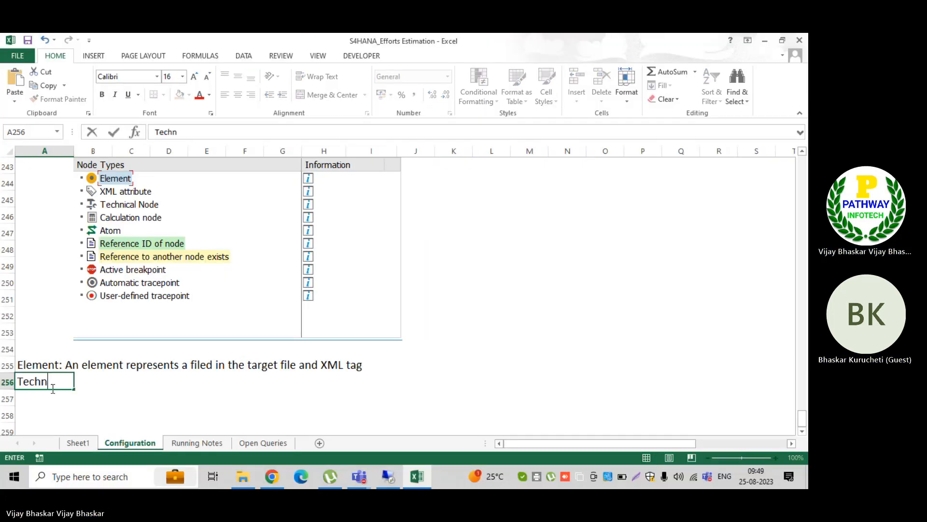
type("ical")
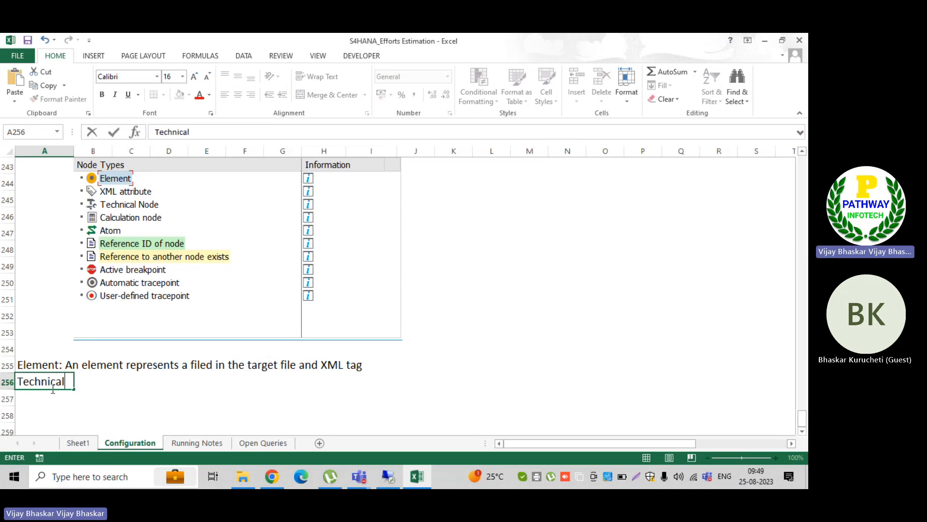
type(" Node: A trechn")
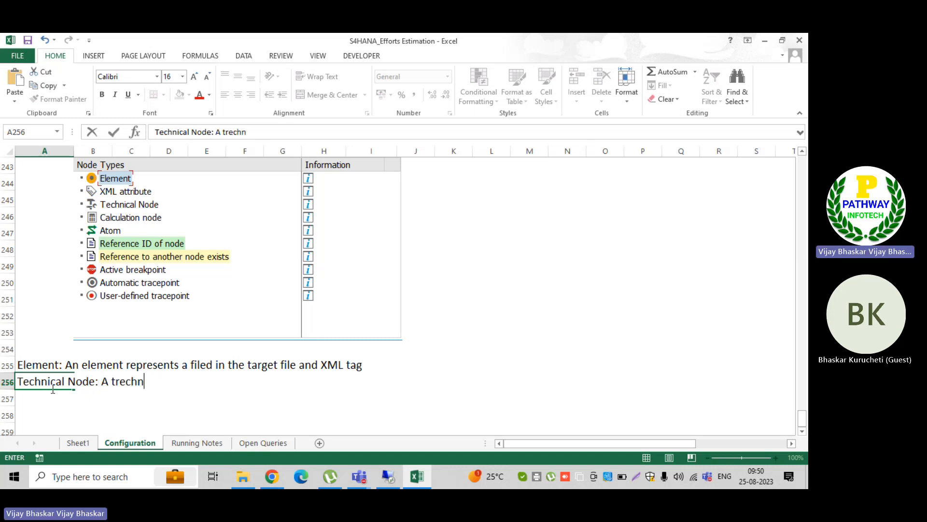
type("ical node is a elem")
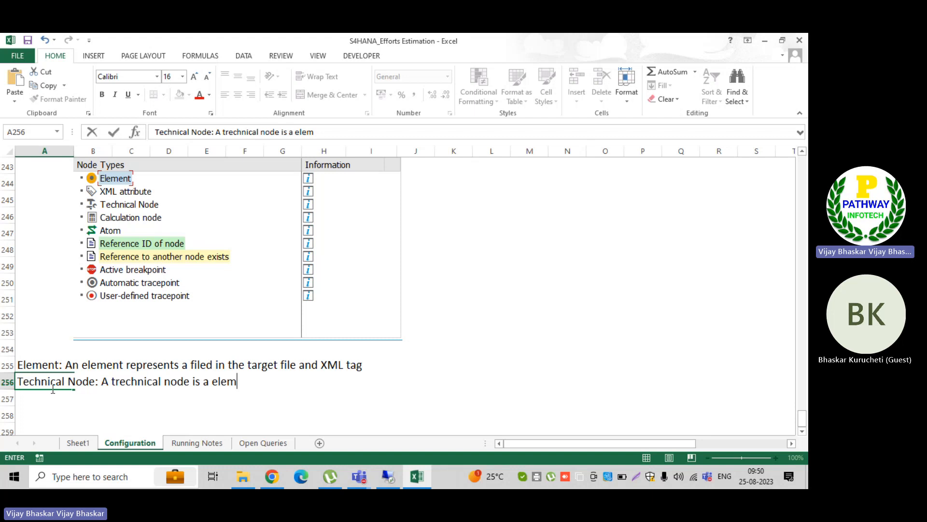
type("ent")
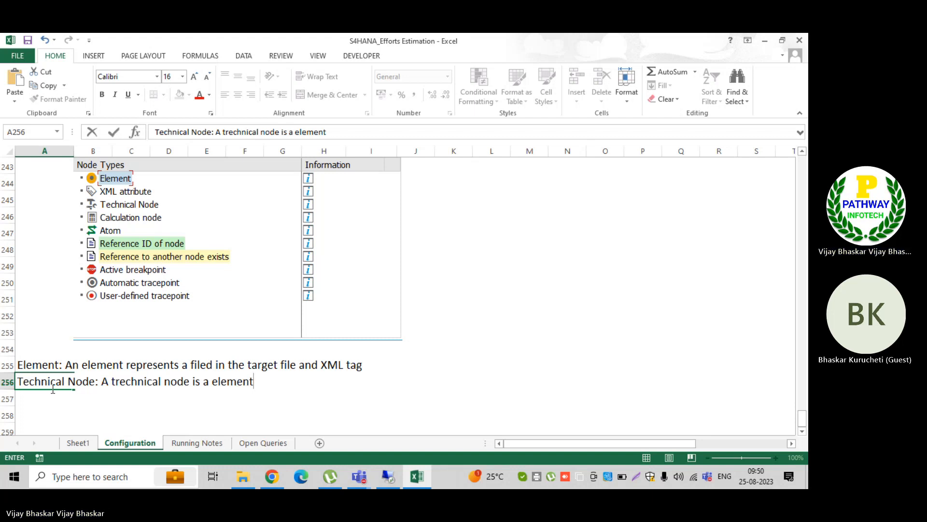
type(" the")
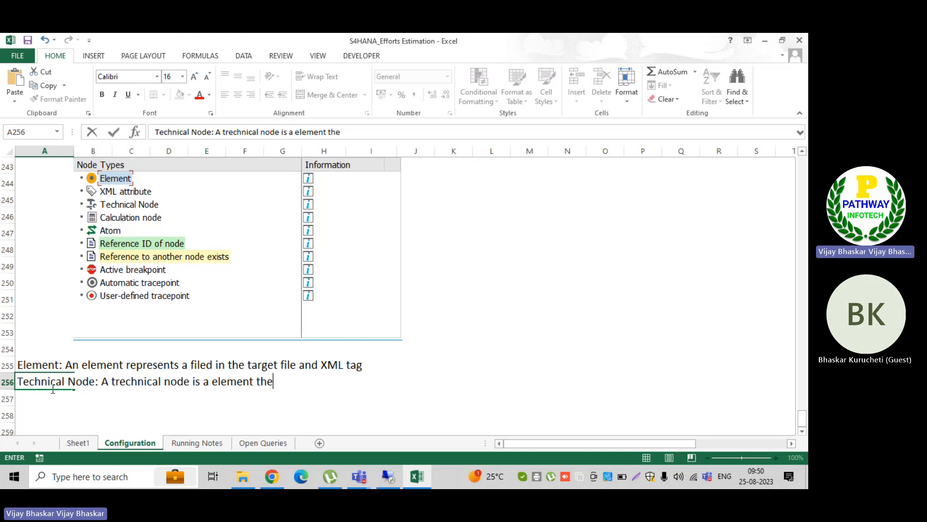
key("BackSpace")
type("at is nbot")
key("BackSpace")
key("BackSpace")
key("BackSpace")
type("otn")
key("BackSpace")
key("BackSpace")
type("not output to")
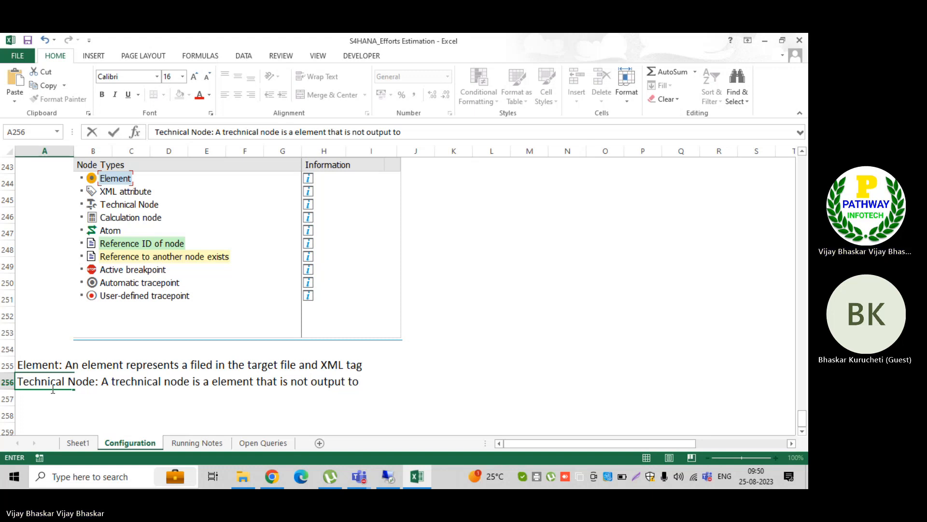
type(" the ")
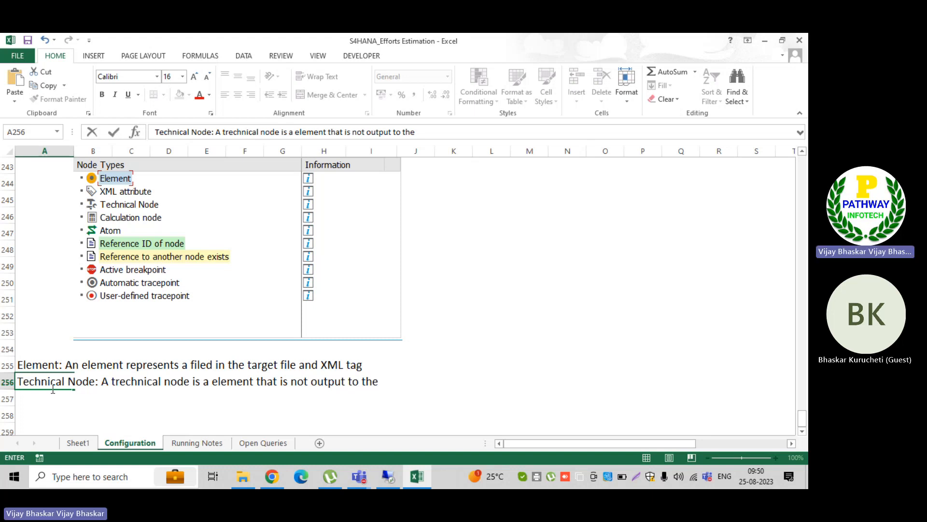
type("target")
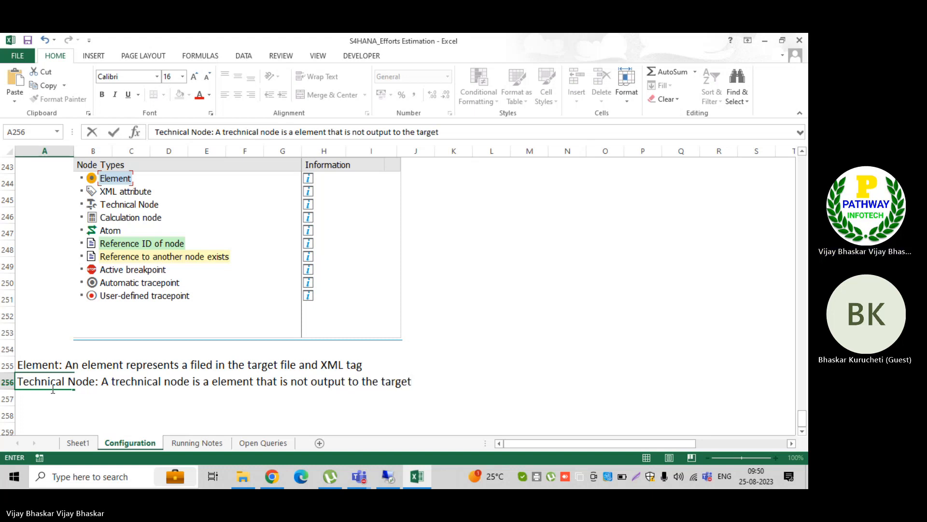
type(" file.")
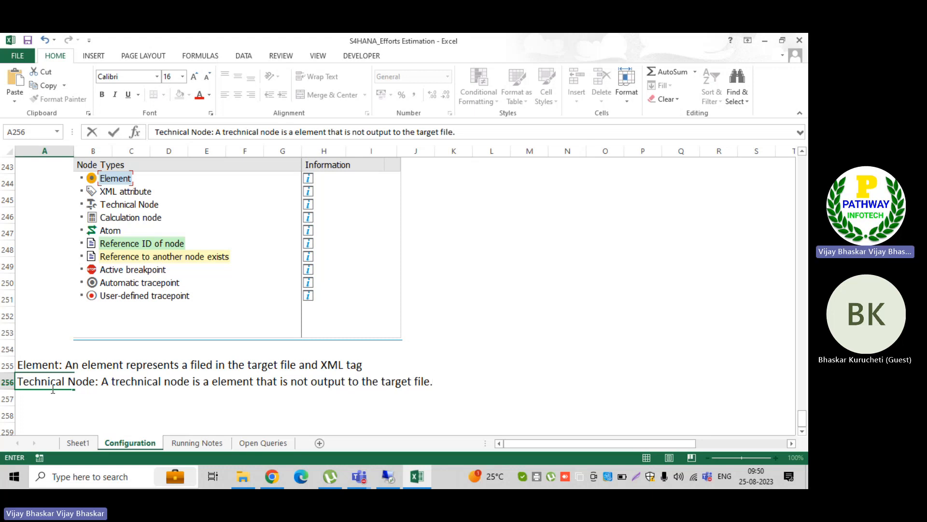
key("Return")
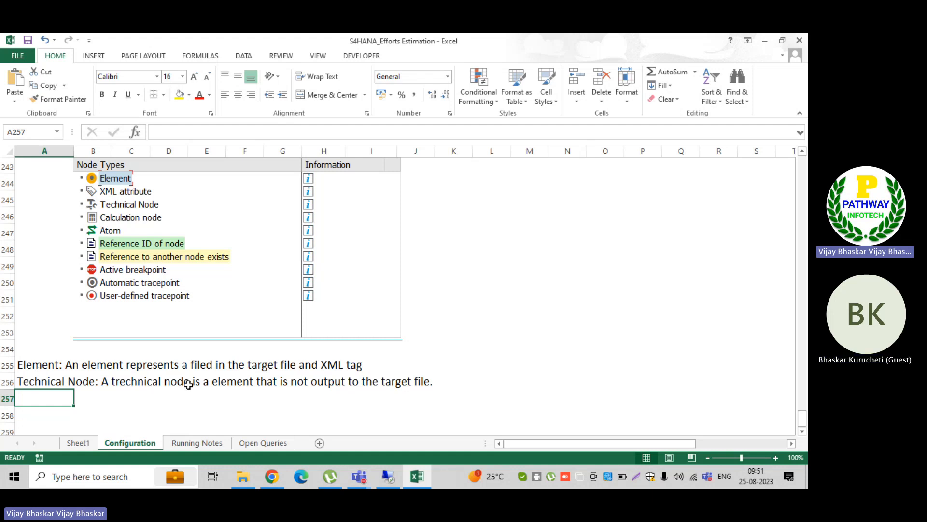
Enter "It stores values that are used in other tree nodes (elements, atoms) by refrerence to the technical node" in B257
left_click(92, 396)
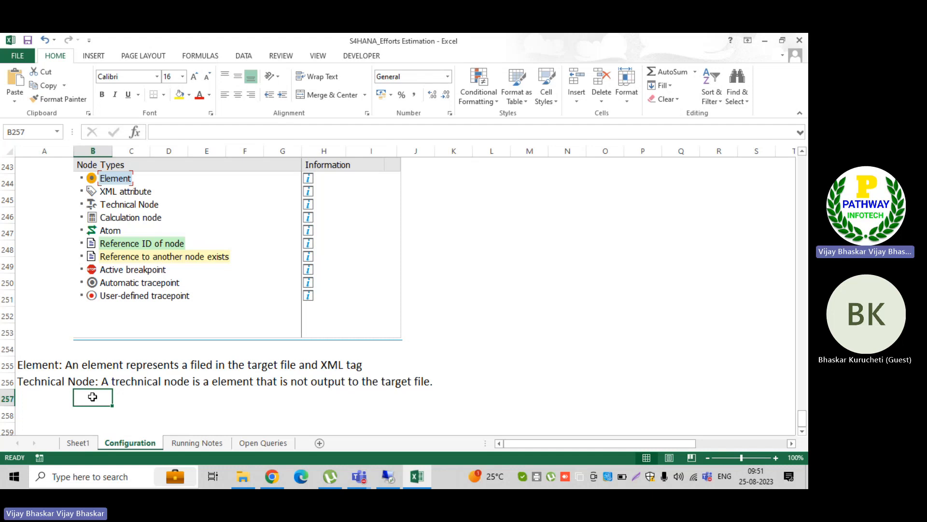
type("It store")
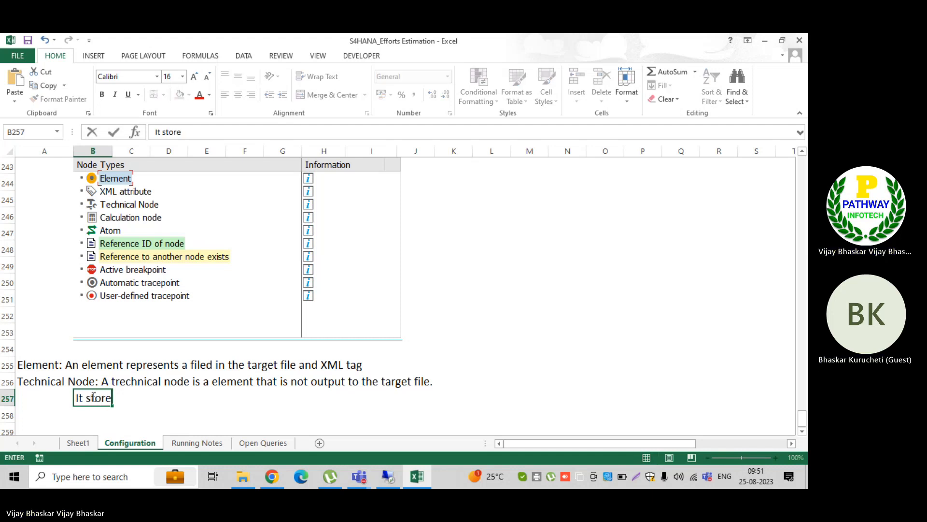
type("s")
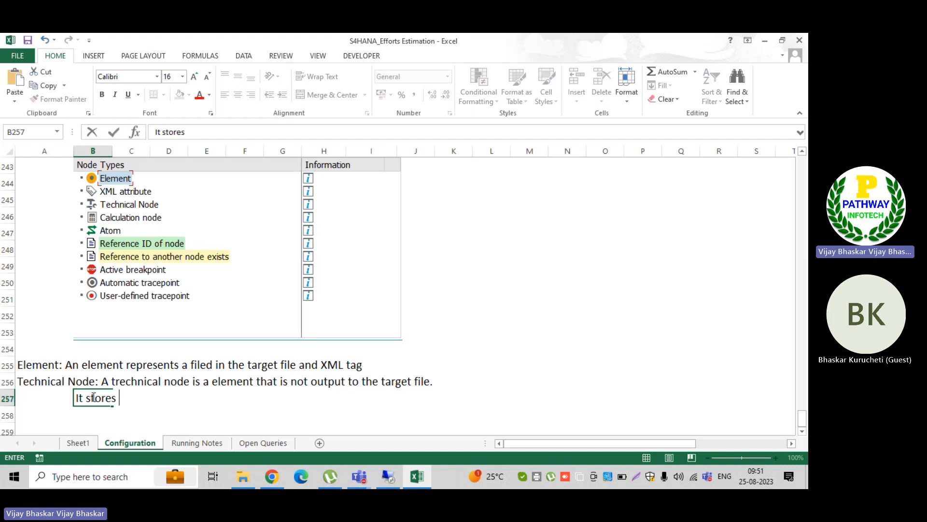
type(" val")
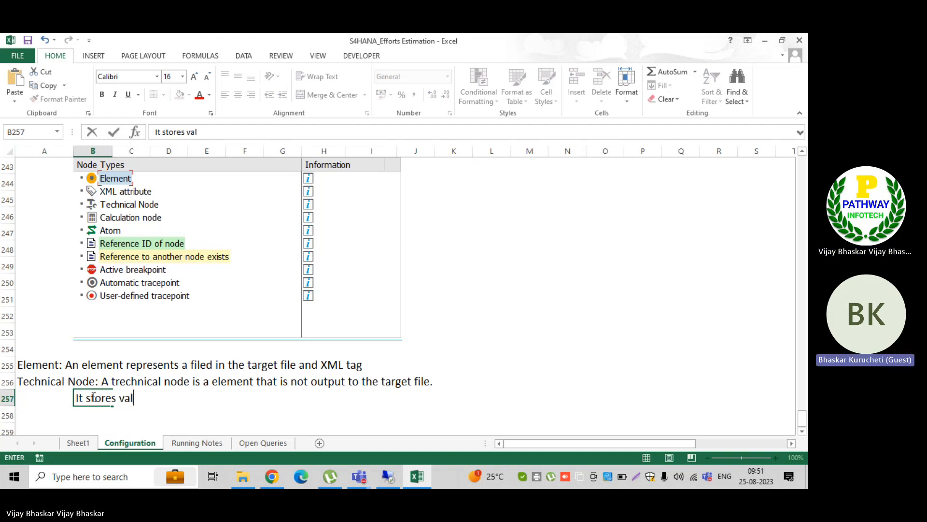
type("ues that a")
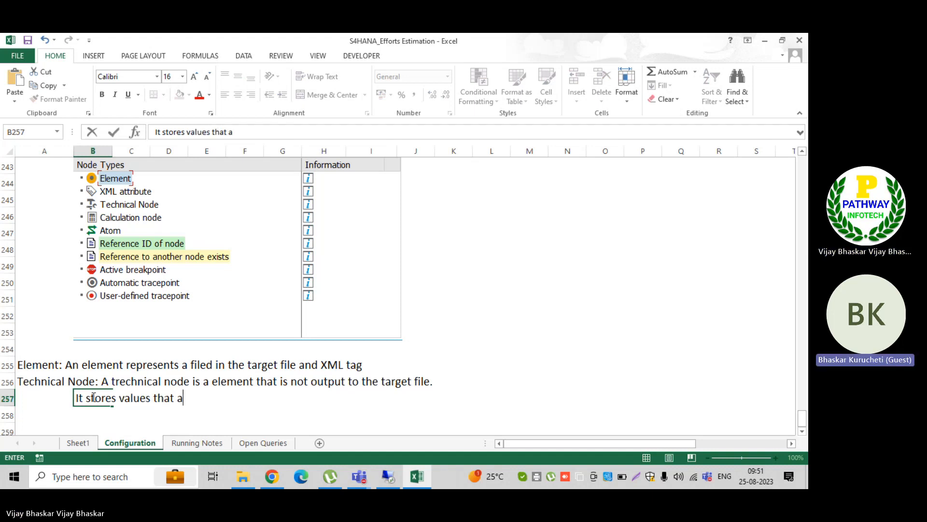
type("re used in ")
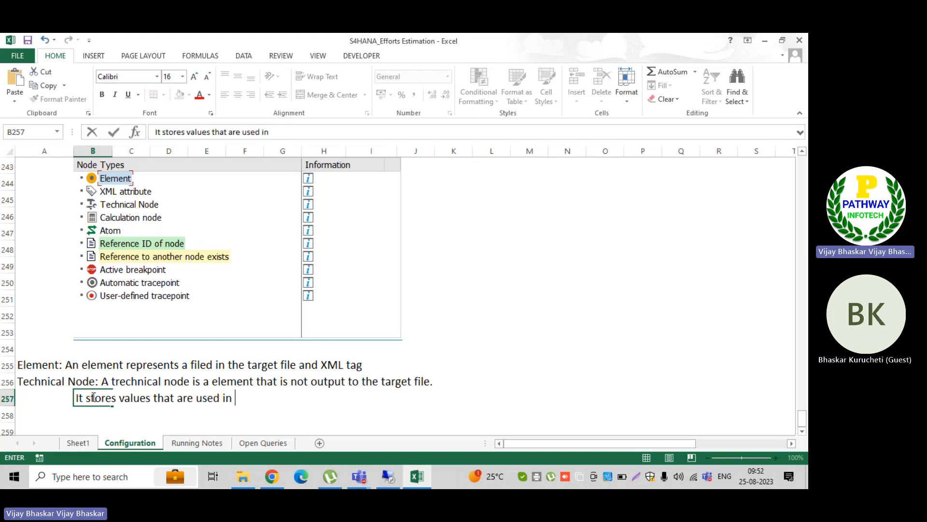
type("other")
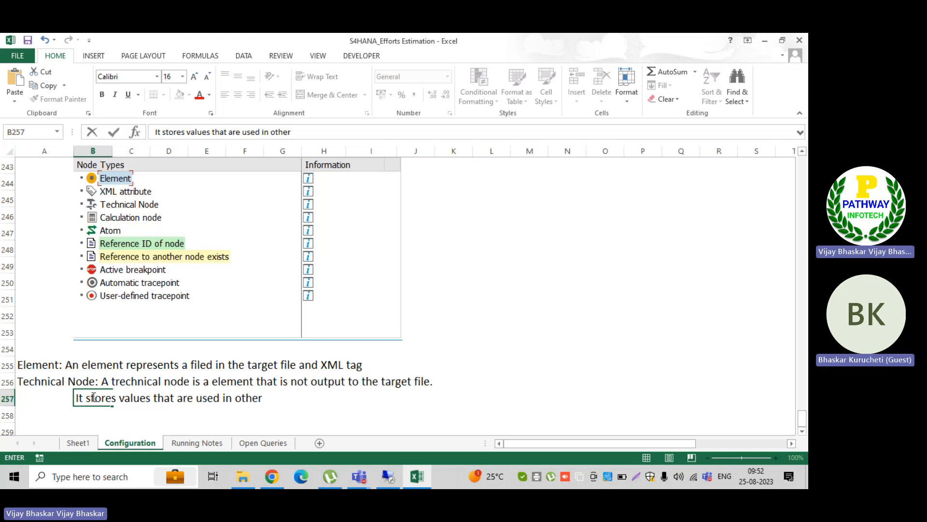
type(" tree nodes")
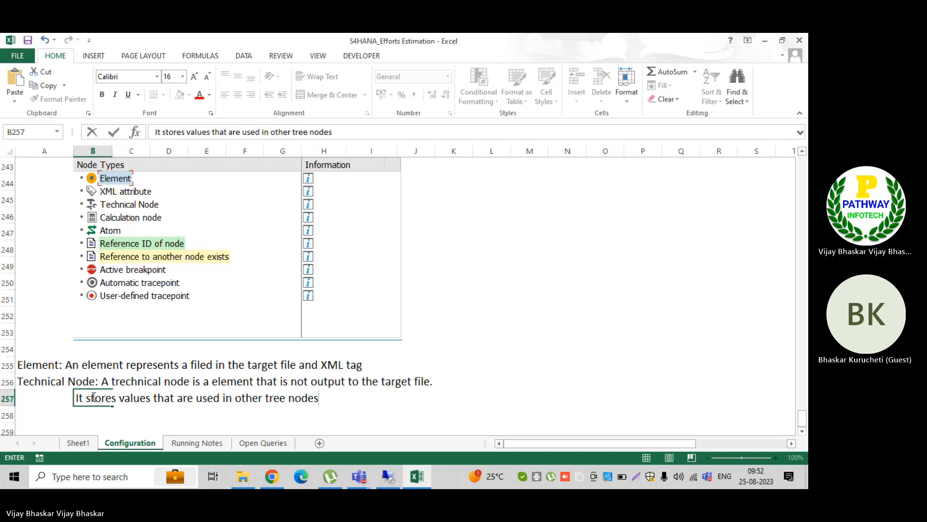
type(" (elements")
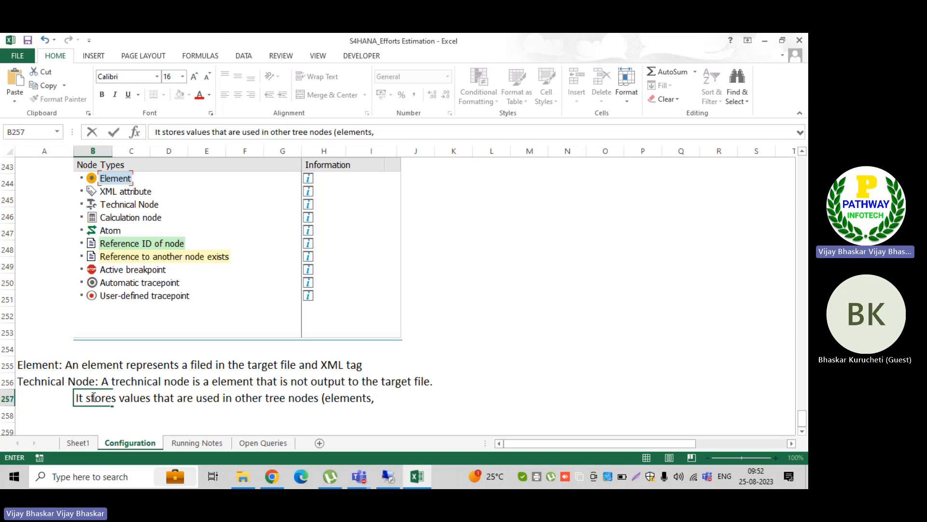
type(", atoms) by refrr")
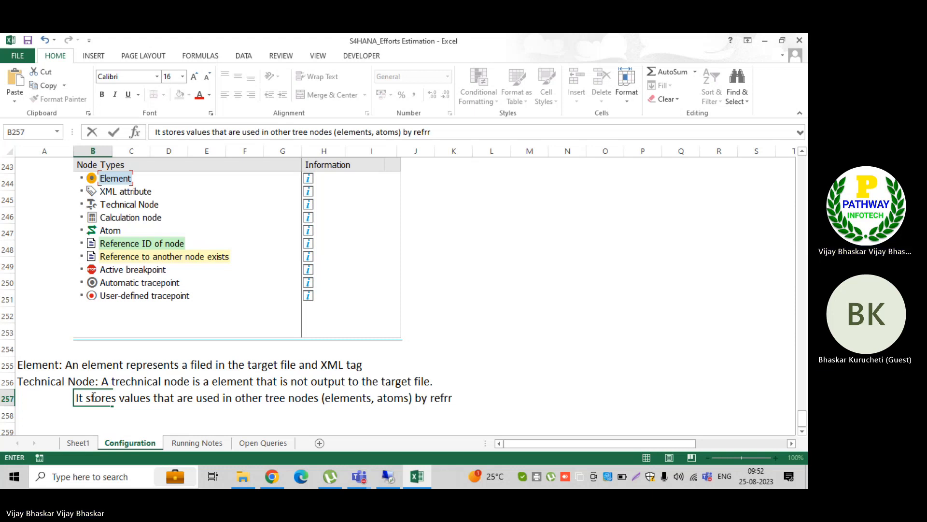
key("BackSpace")
type("erence to the")
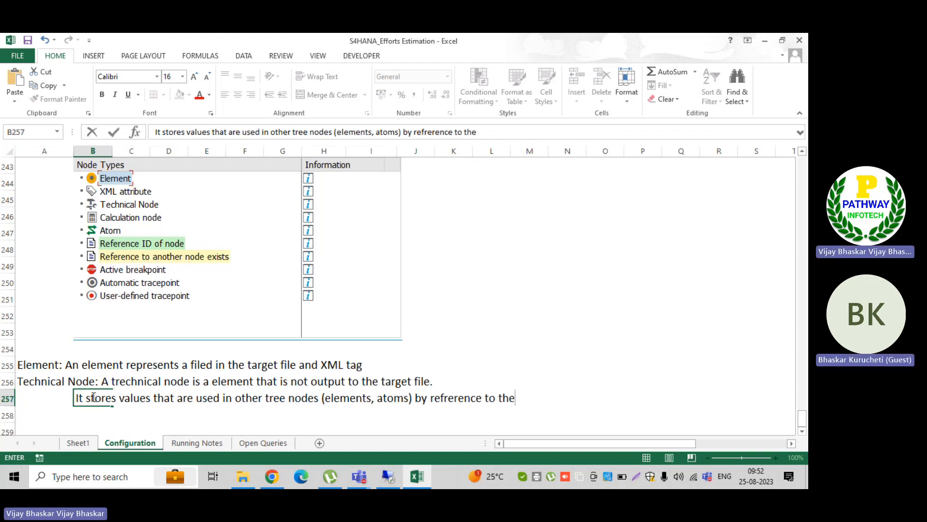
type(" technical no")
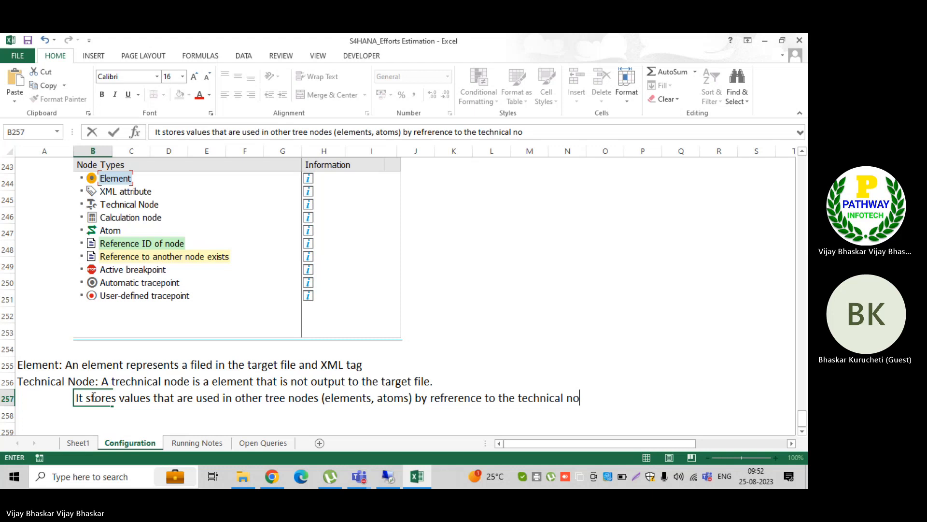
type("de")
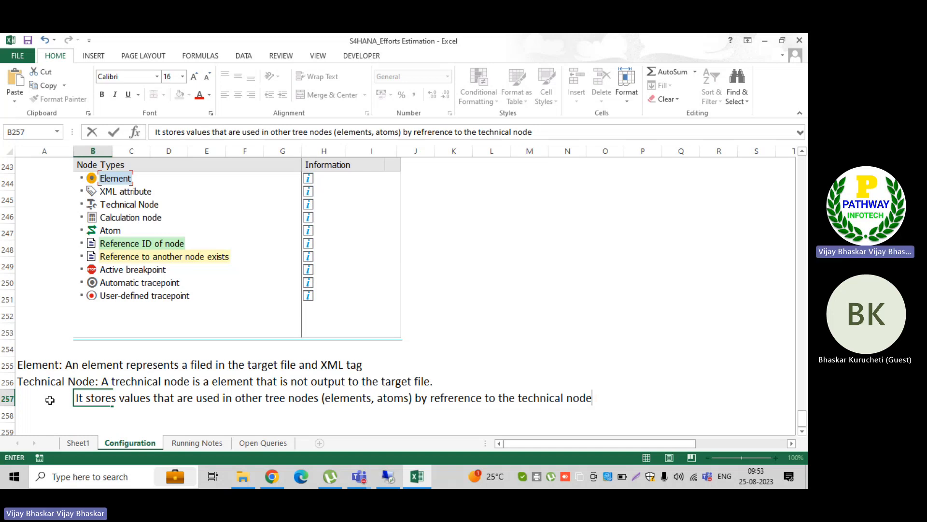
left_click(389, 476)
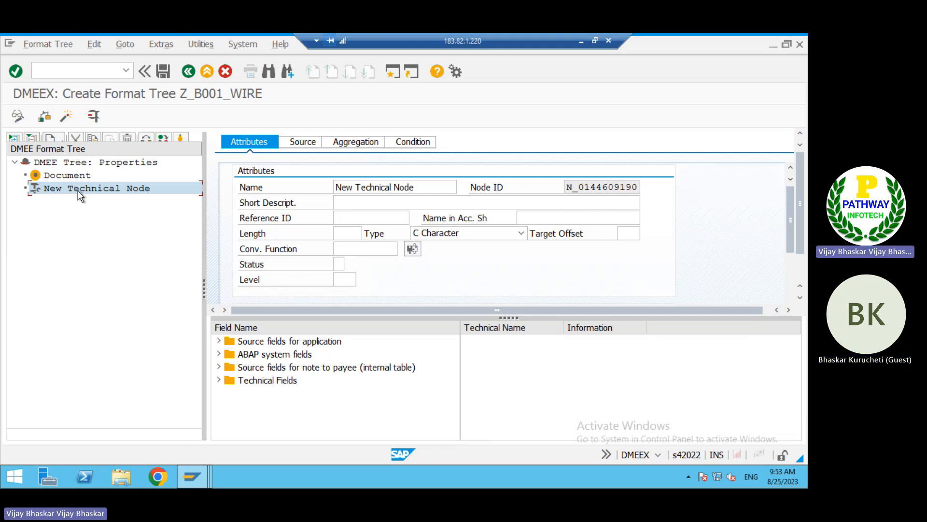
left_click(581, 41)
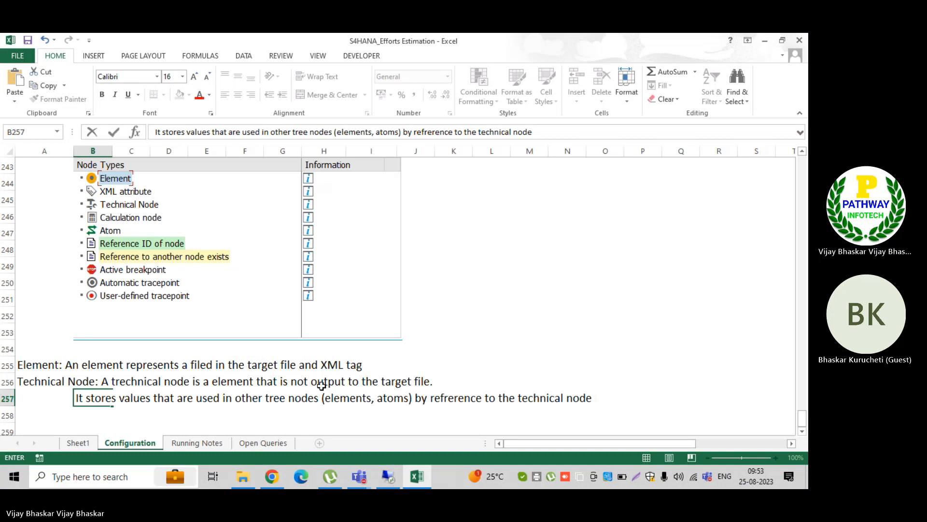
left_click(88, 412)
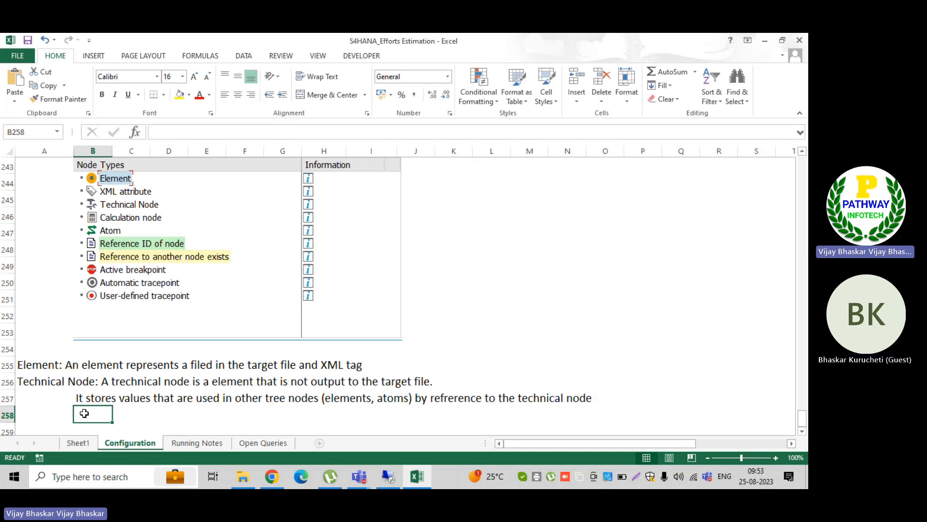
Switch to the SAP format tree and check which node types can be created from the new technical node
left_click(396, 477)
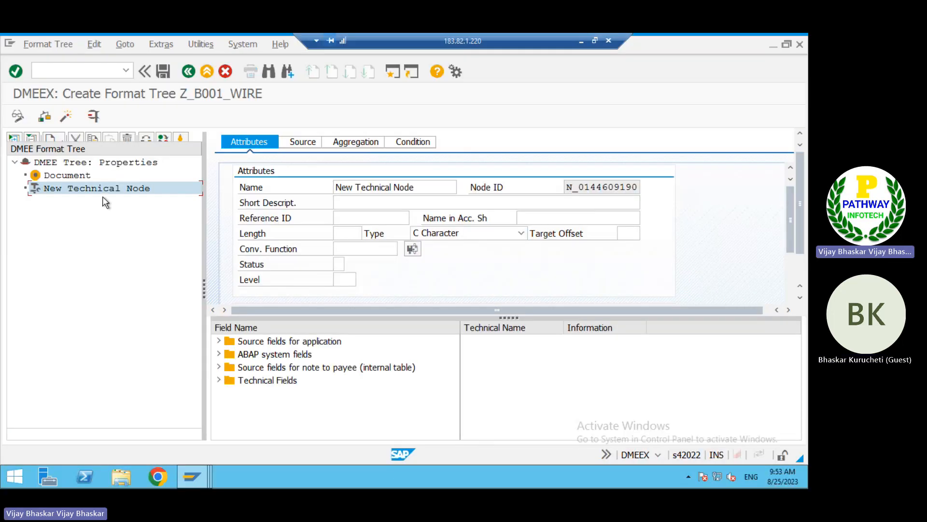
right_click(99, 192)
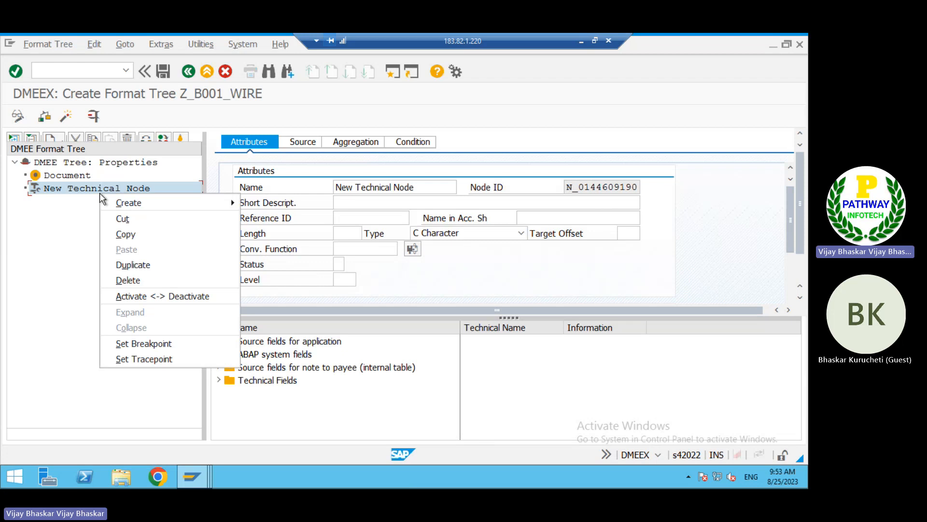
mouse_move(202, 201)
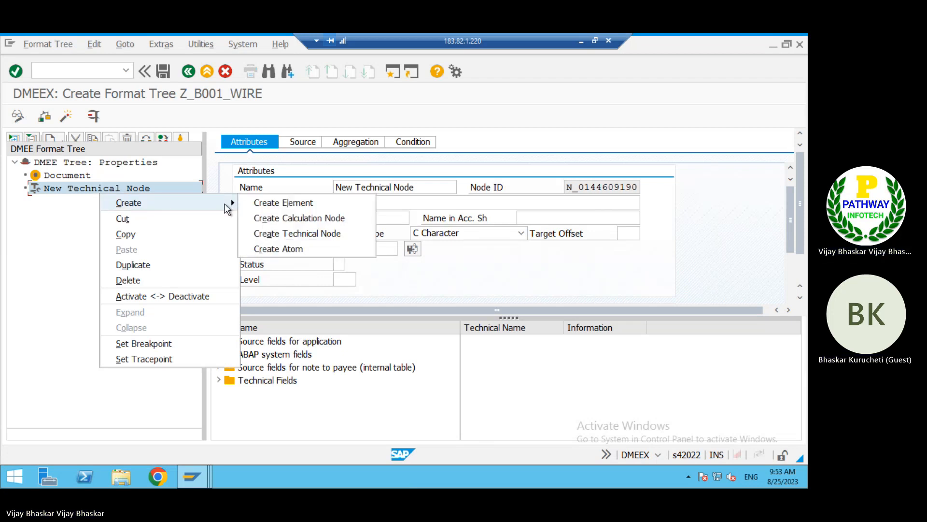
left_click(83, 207)
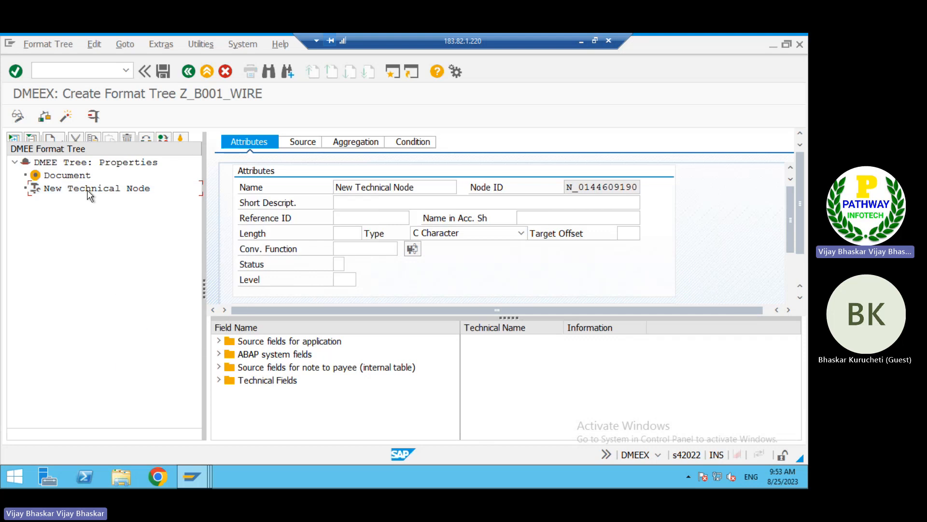
Convert the new technical node to an element and back to a technical node
left_click(147, 140)
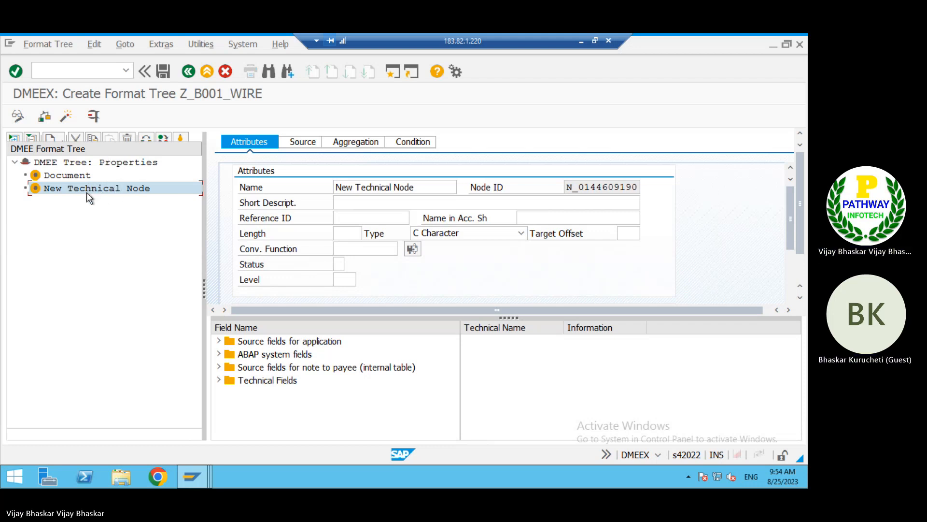
left_click(141, 137)
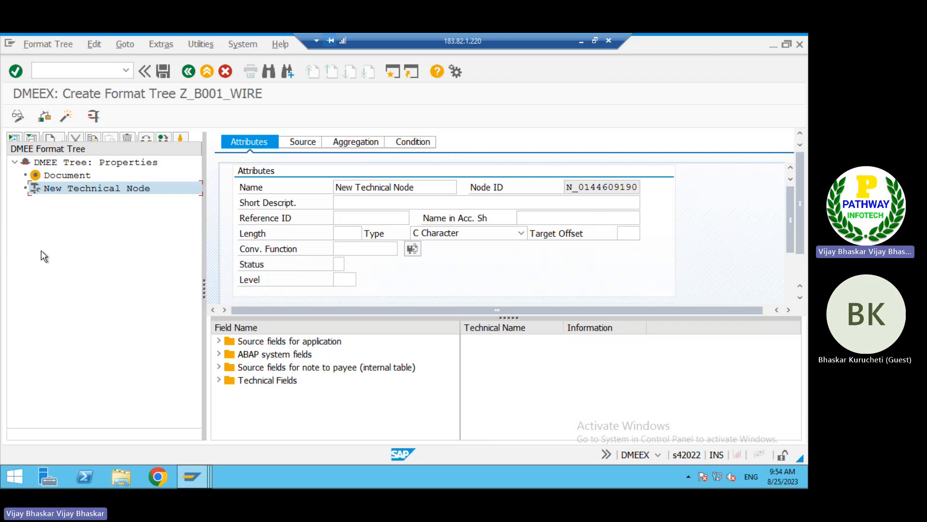
Display the Node Legend and look at the Technical Node and Atom entries
left_click(187, 47)
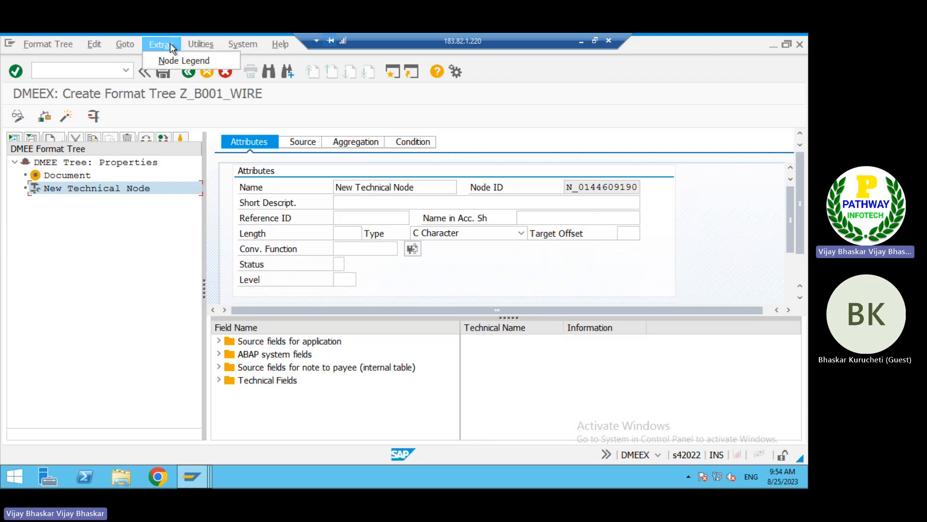
left_click(175, 59)
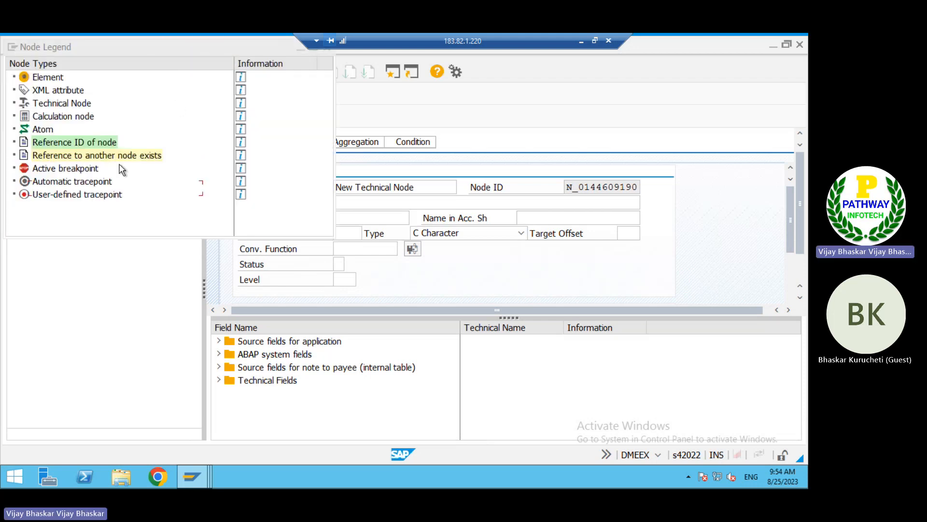
left_click(52, 104)
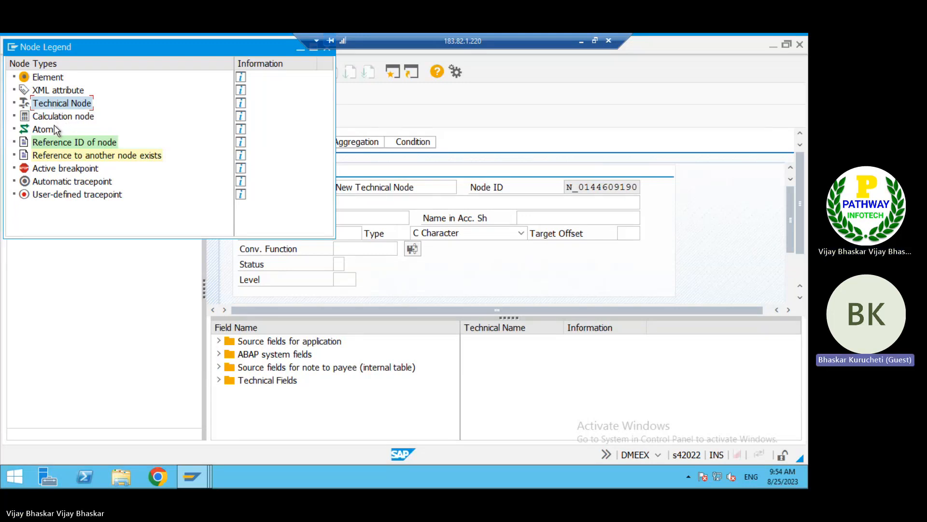
left_click(42, 129)
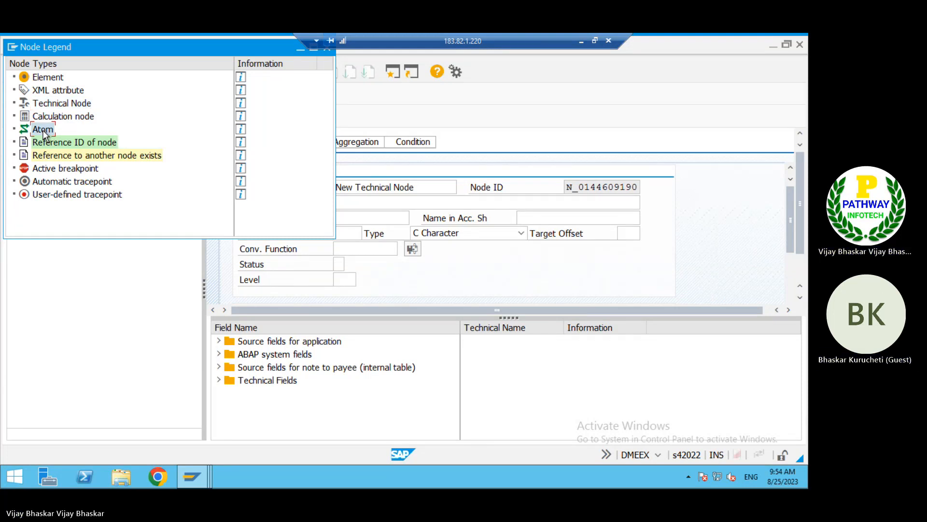
Switch to the Excel notes and enter "Atoms:" in A258
left_click(580, 46)
left_click(33, 419)
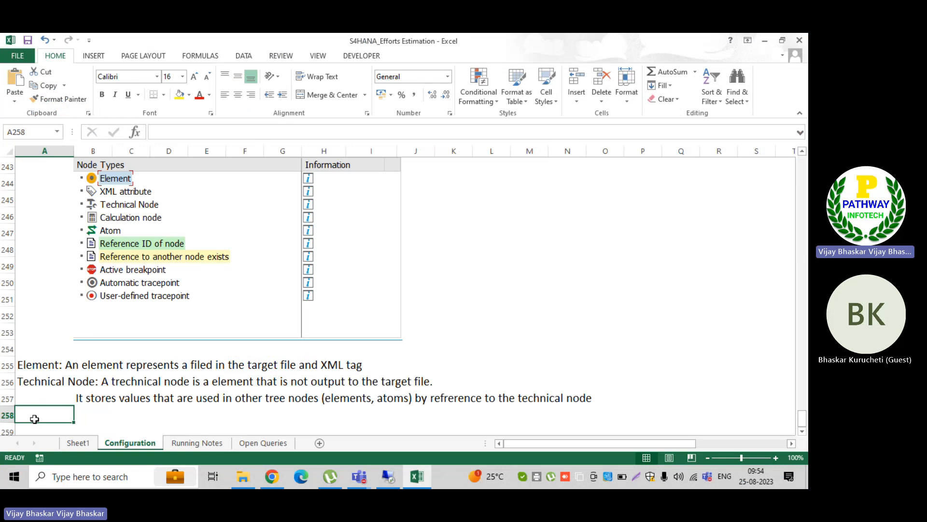
type("Ato")
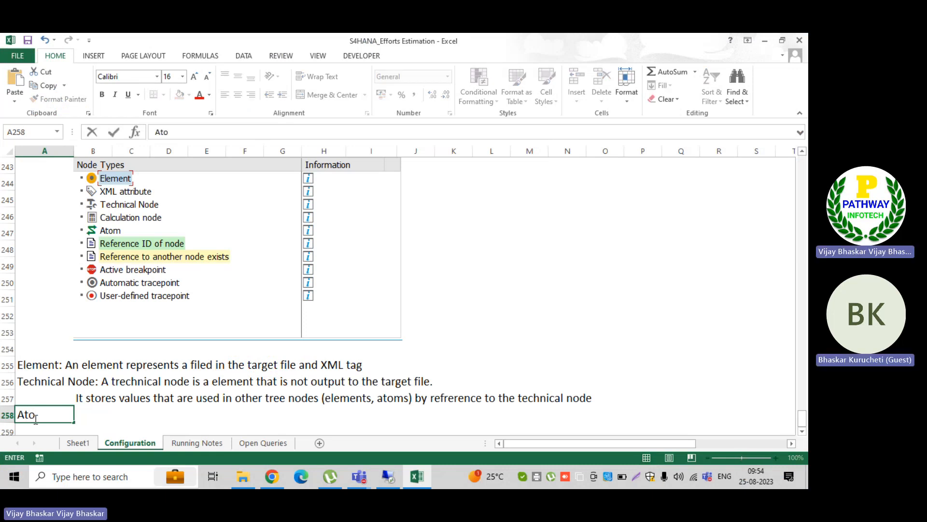
type("ms:")
key("Return")
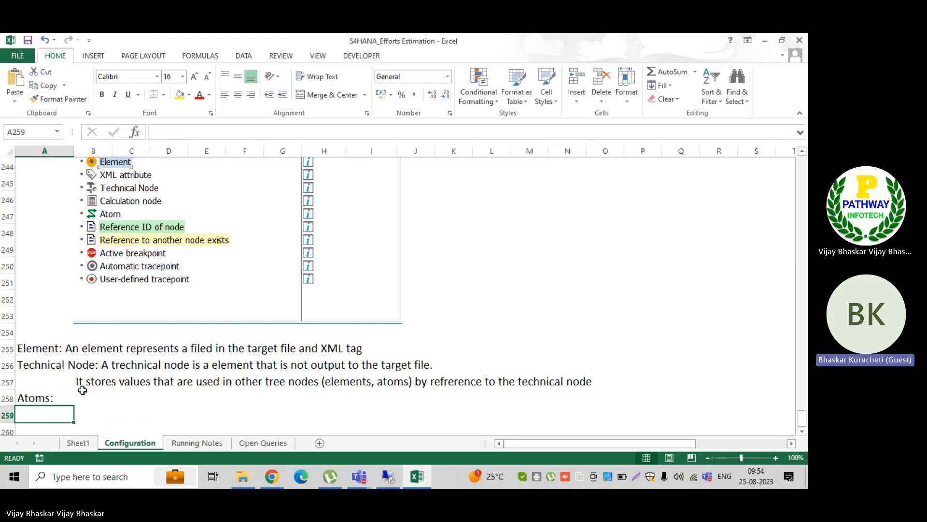
Switch to SAP, close the Node Legend, and return to the Excel notes
key("alt+Tab")
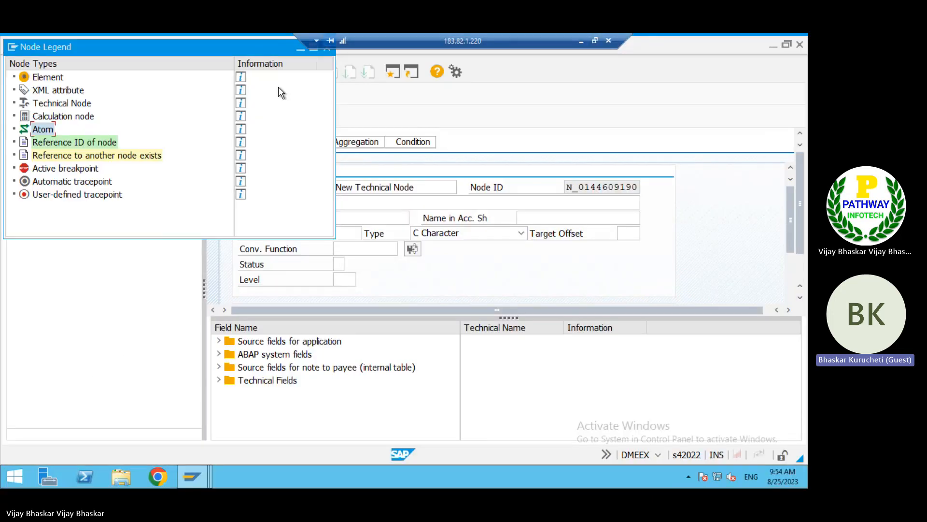
left_click_drag(219, 46, 225, 100)
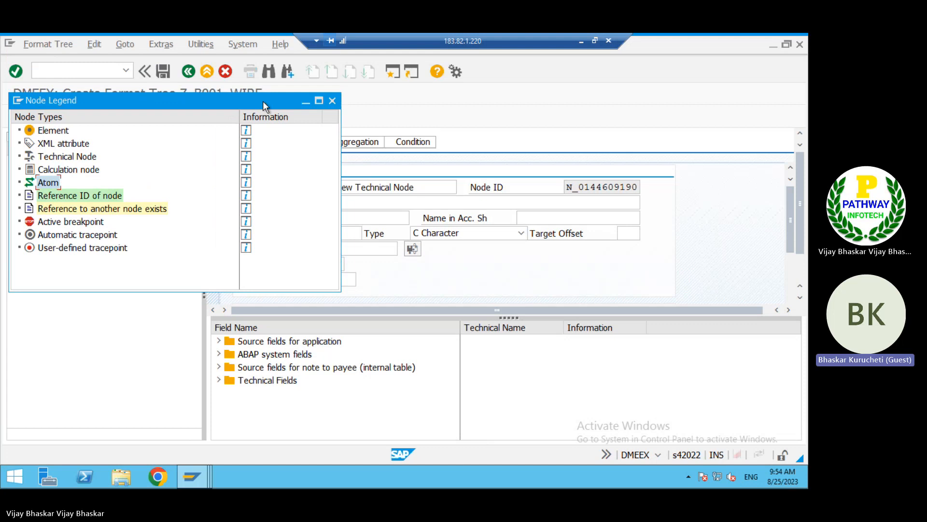
left_click(333, 100)
left_click(579, 42)
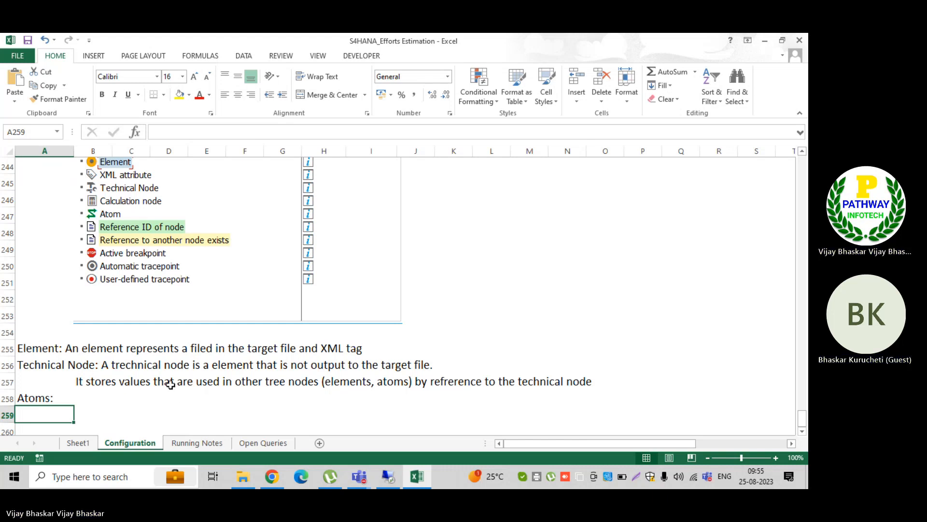
Switch to SAP and examine which node types can be created from the technical node and from the Document element
left_click(388, 476)
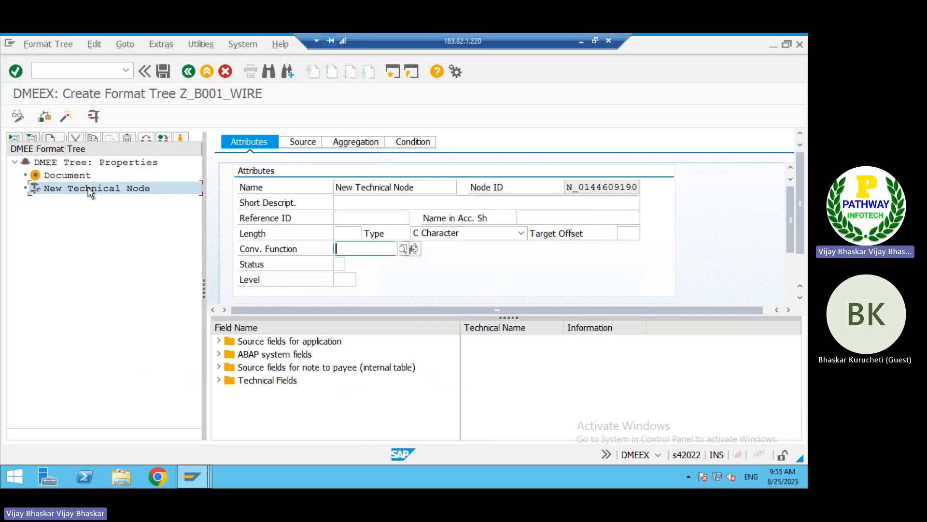
right_click(88, 187)
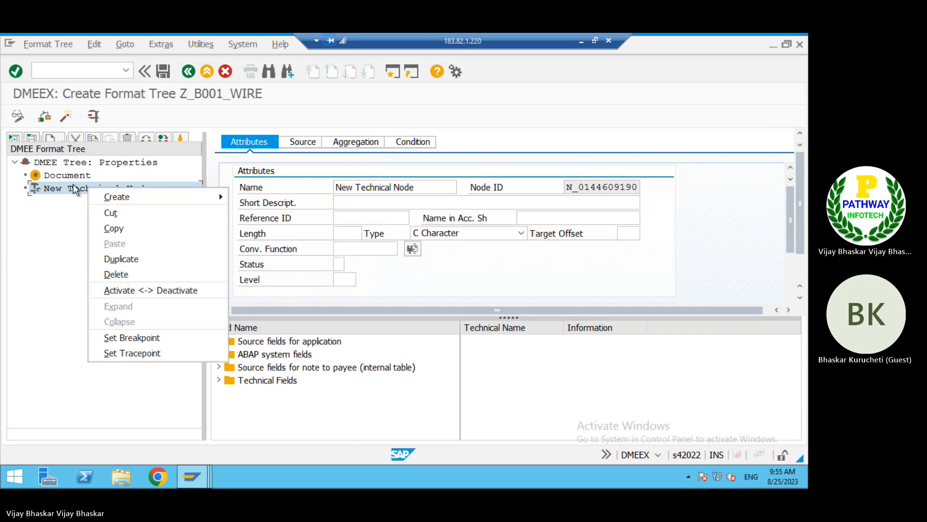
mouse_move(122, 201)
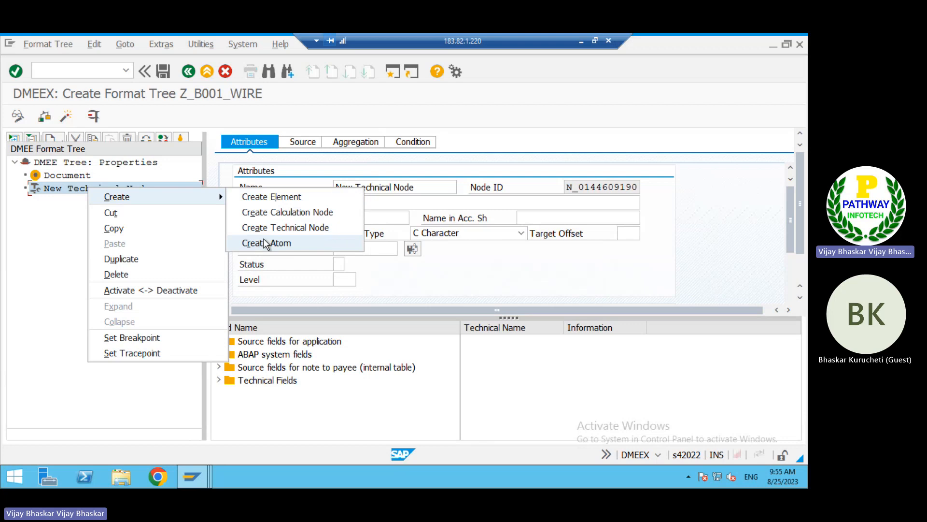
left_click(53, 228)
left_click(71, 187)
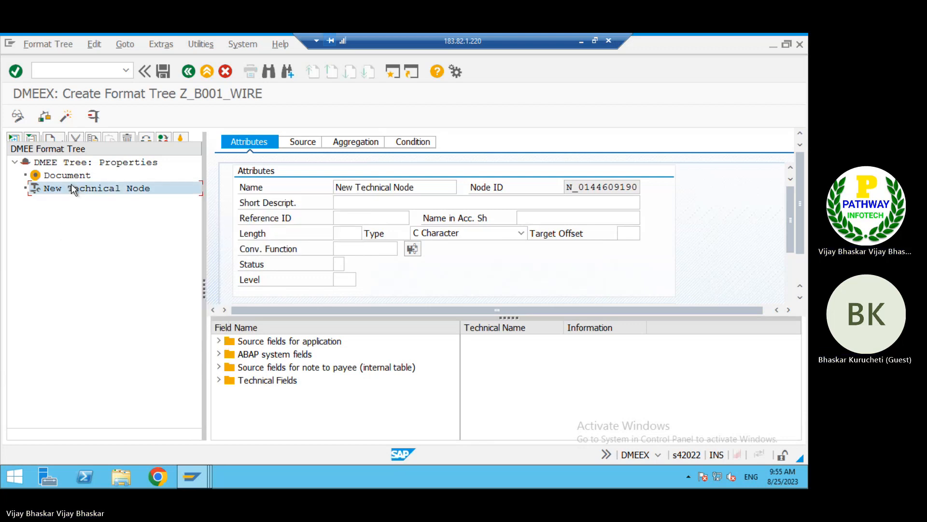
left_click(71, 175)
right_click(71, 173)
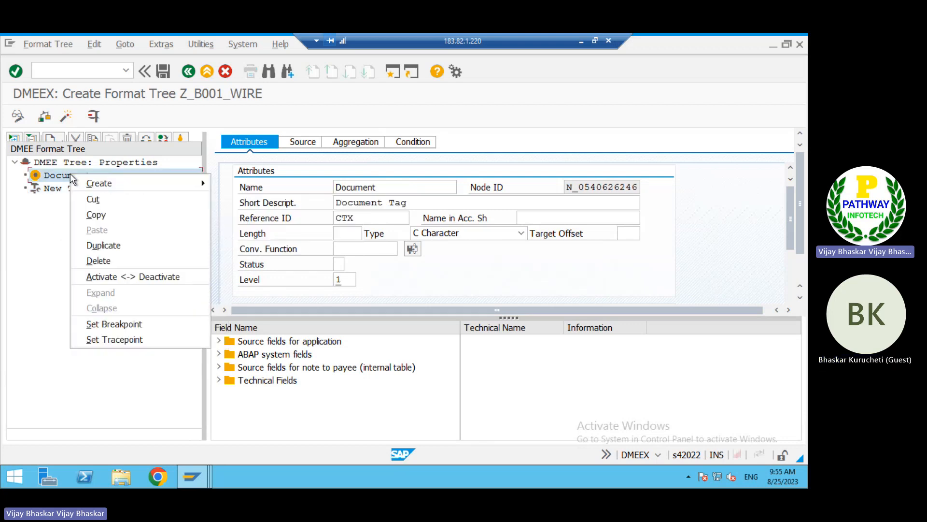
mouse_move(154, 188)
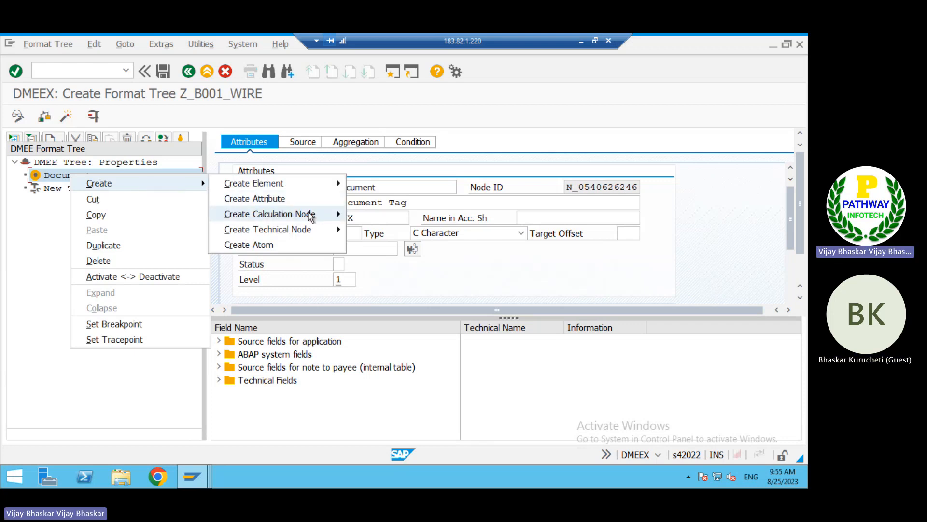
mouse_move(310, 214)
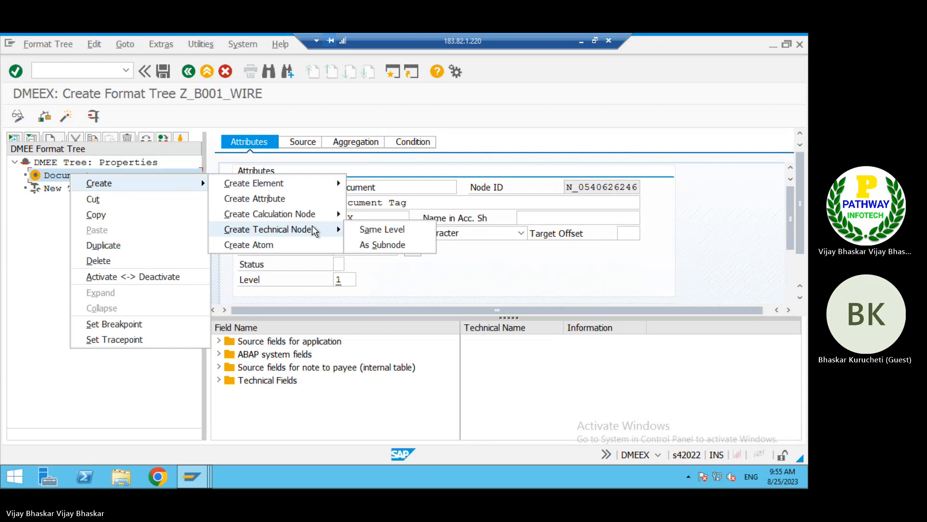
mouse_move(317, 185)
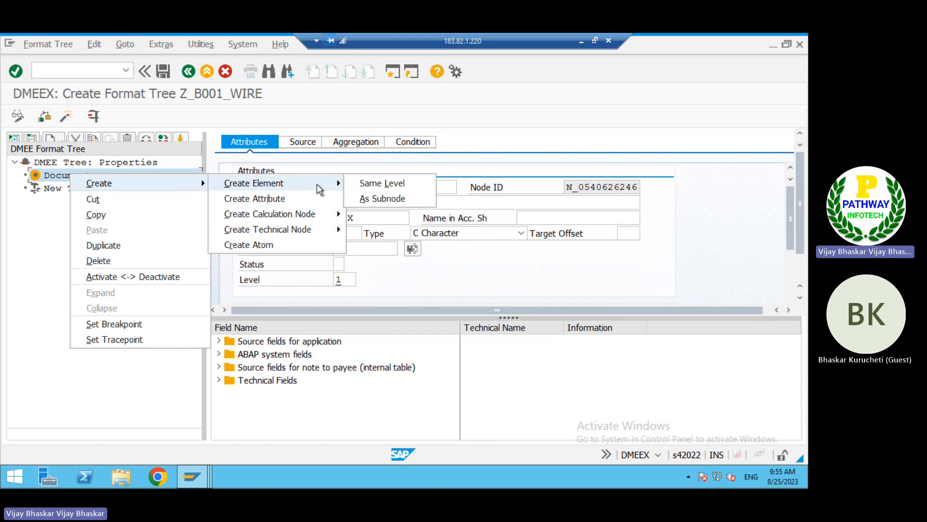
left_click(66, 206)
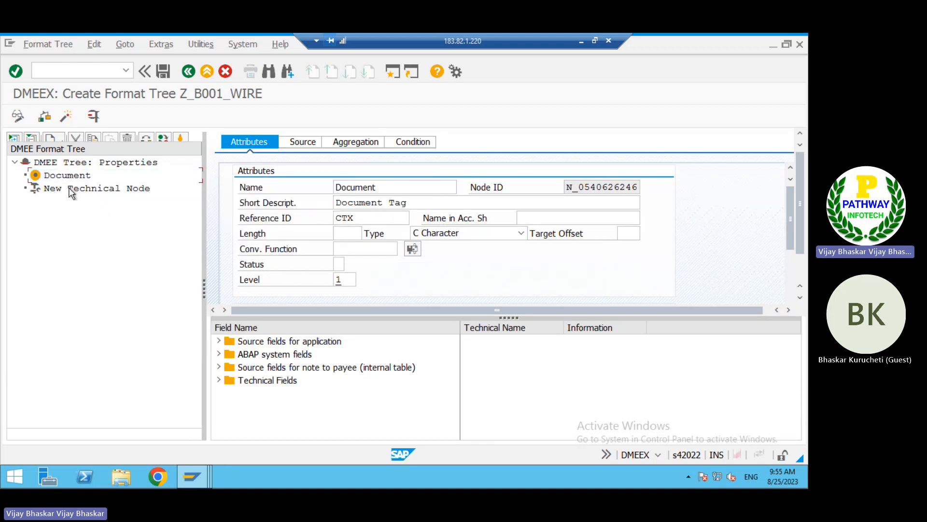
Create a second technical node at the same level as the existing one and delete it
left_click(70, 190)
right_click(70, 190)
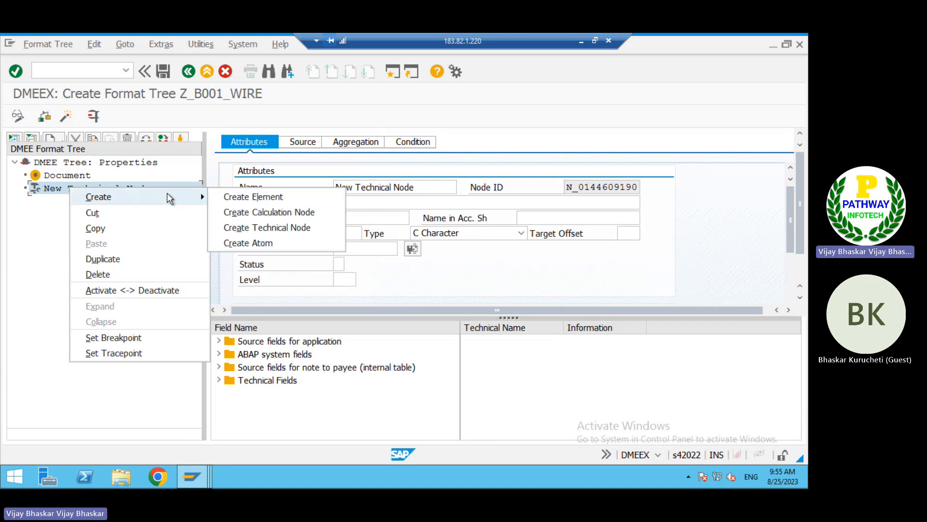
left_click(273, 227)
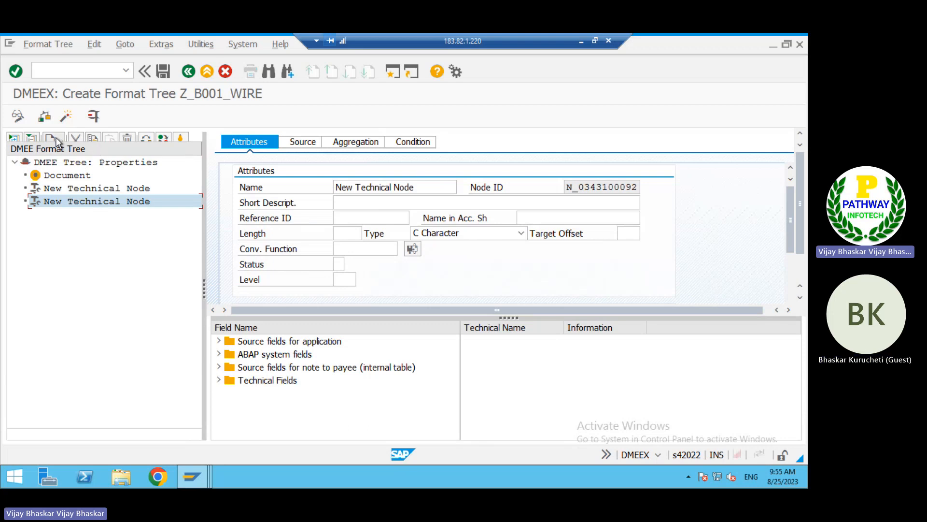
left_click(126, 140)
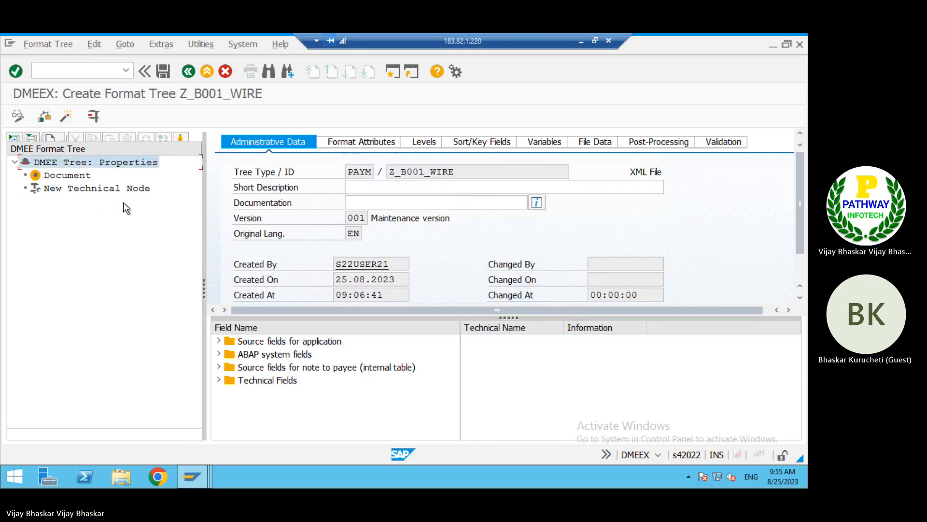
Display the Node Legend, look at the Technical Node and XML attribute entries, and close it
left_click(63, 180)
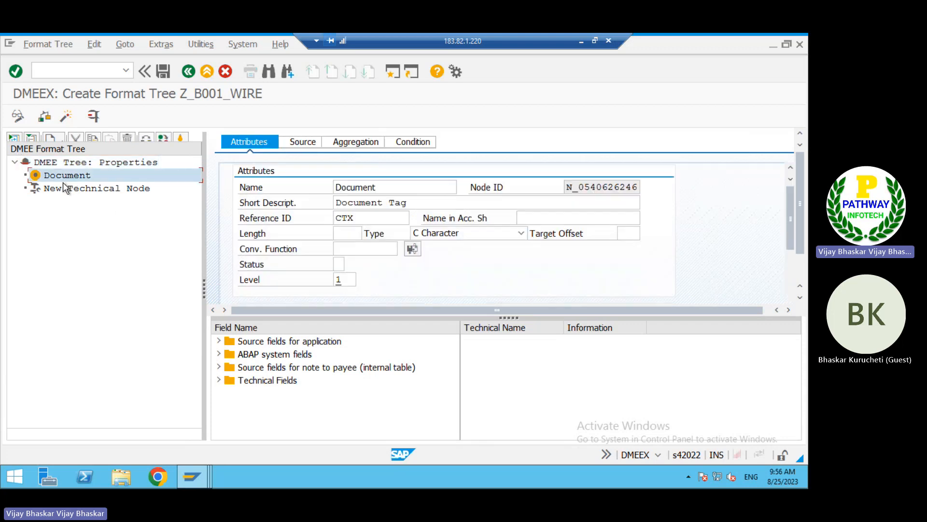
left_click(103, 188)
right_click(102, 188)
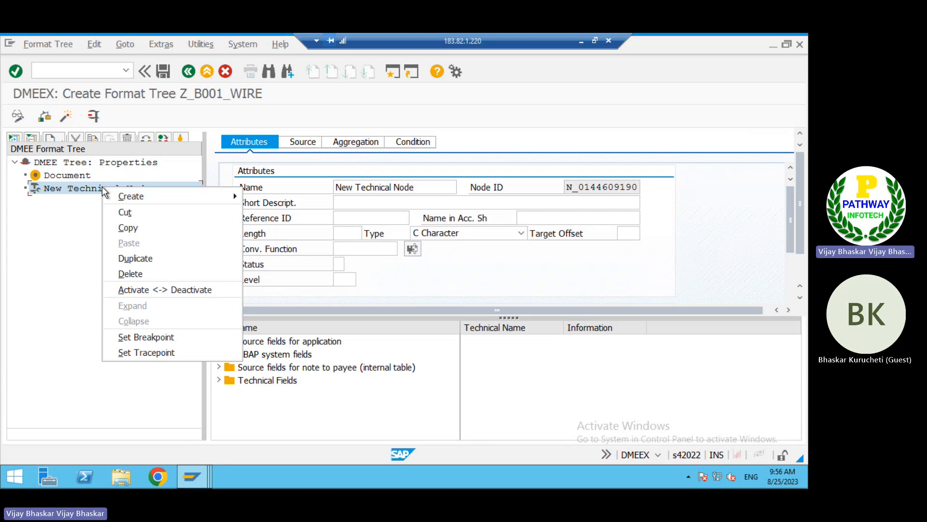
left_click(160, 44)
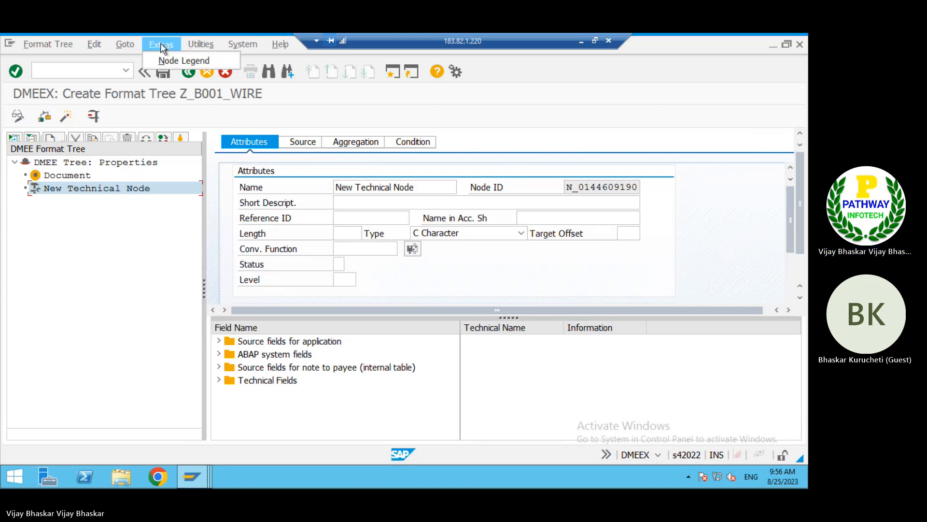
left_click(184, 61)
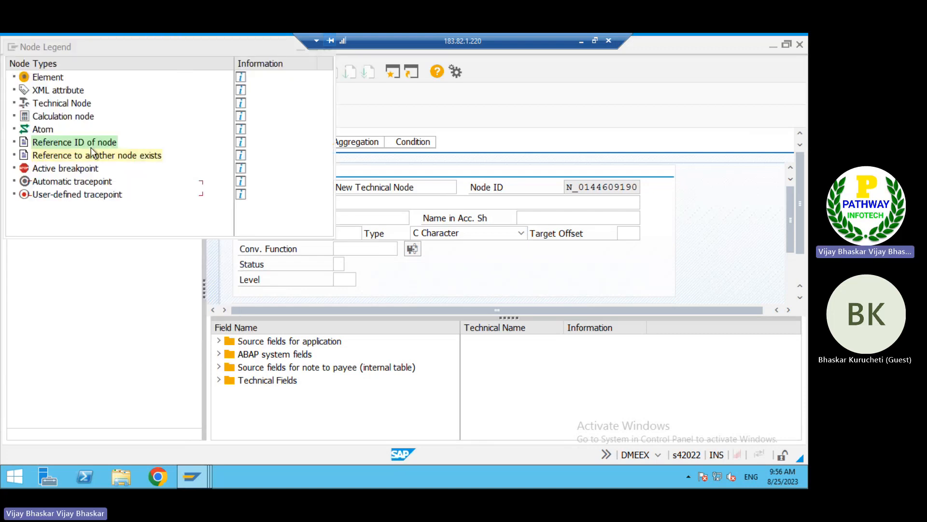
left_click(64, 104)
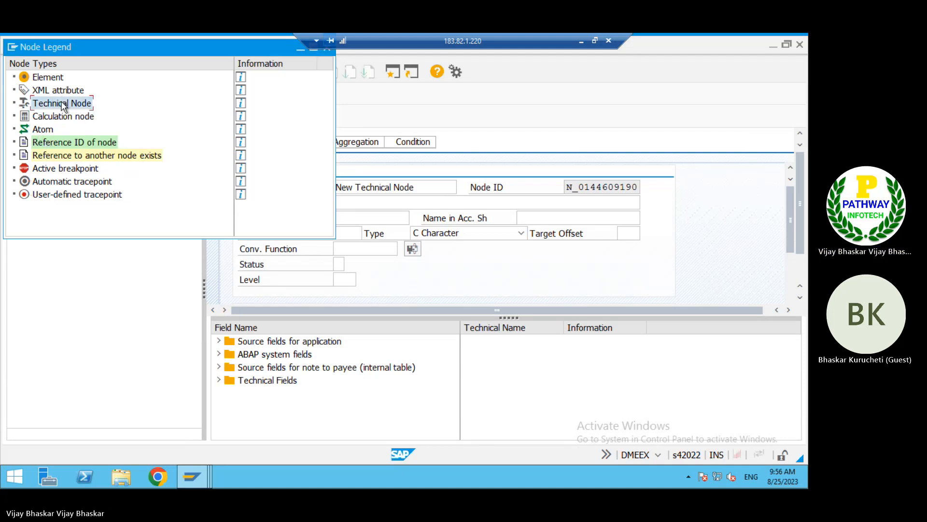
left_click(59, 91)
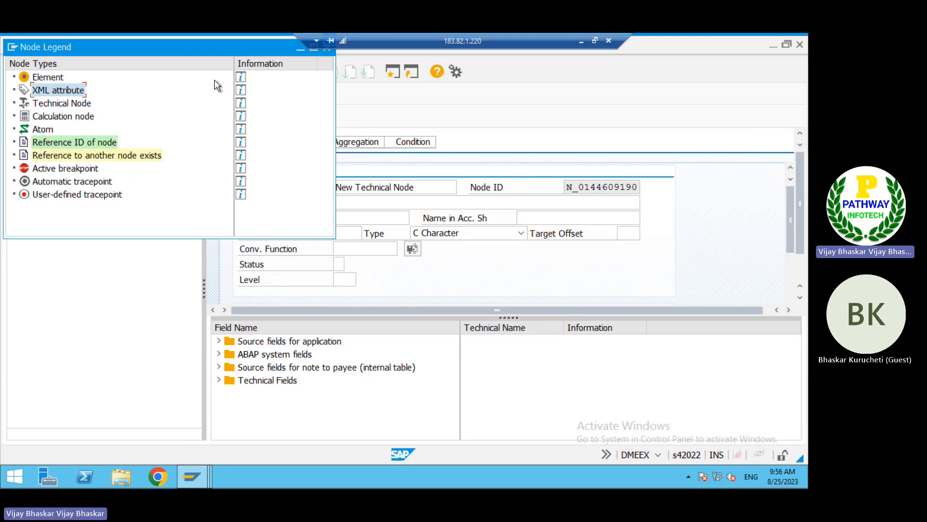
left_click_drag(213, 52, 204, 101)
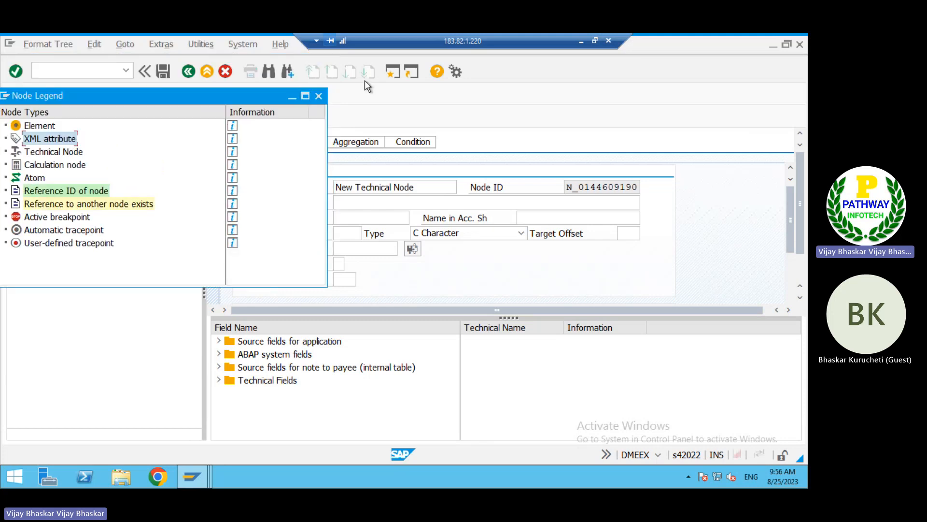
left_click(319, 95)
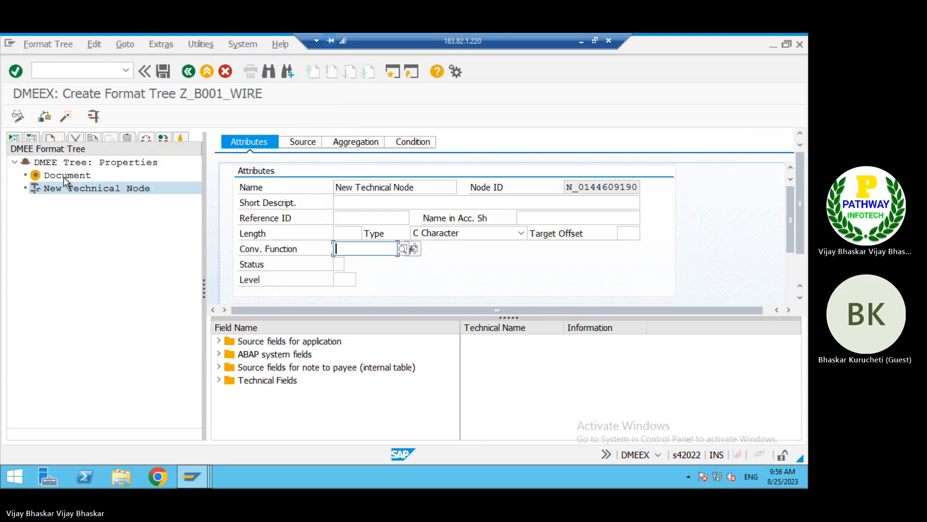
Create an XML attribute under the Document element in the format tree
left_click(65, 176)
right_click(66, 176)
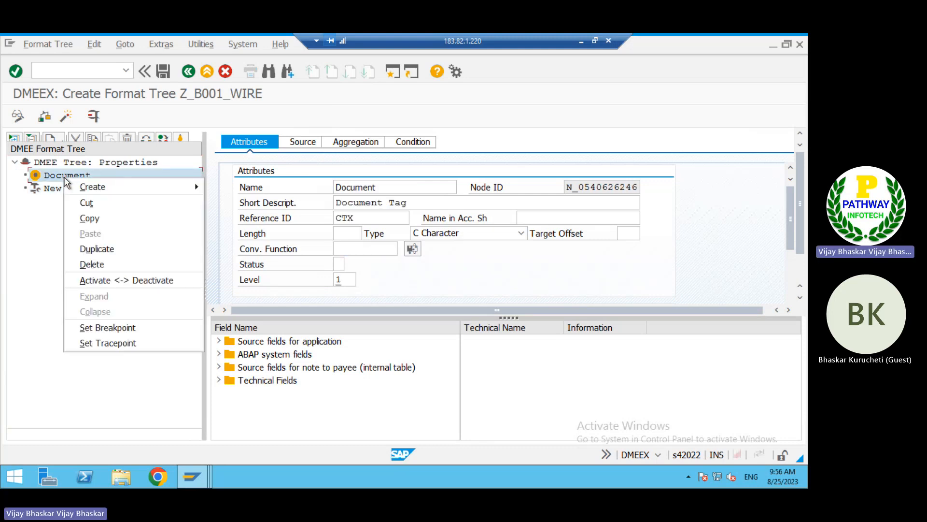
mouse_move(260, 192)
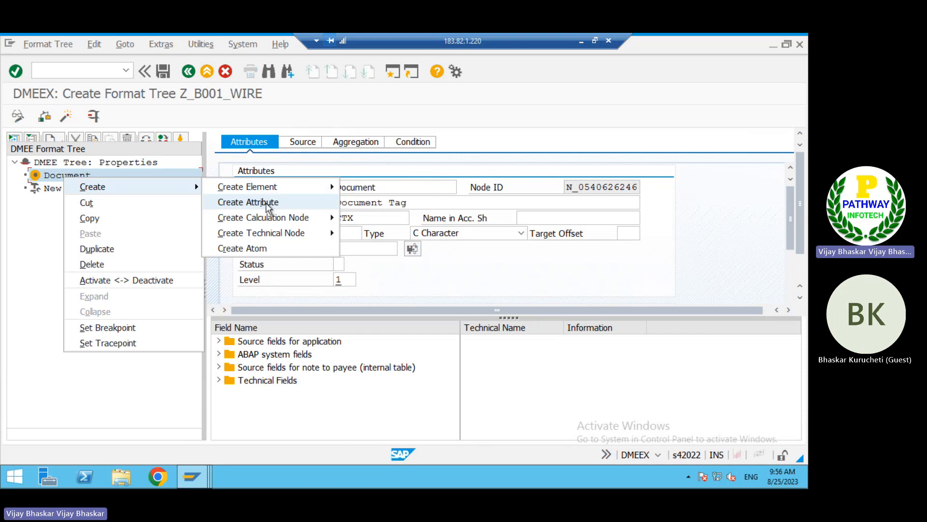
left_click(270, 202)
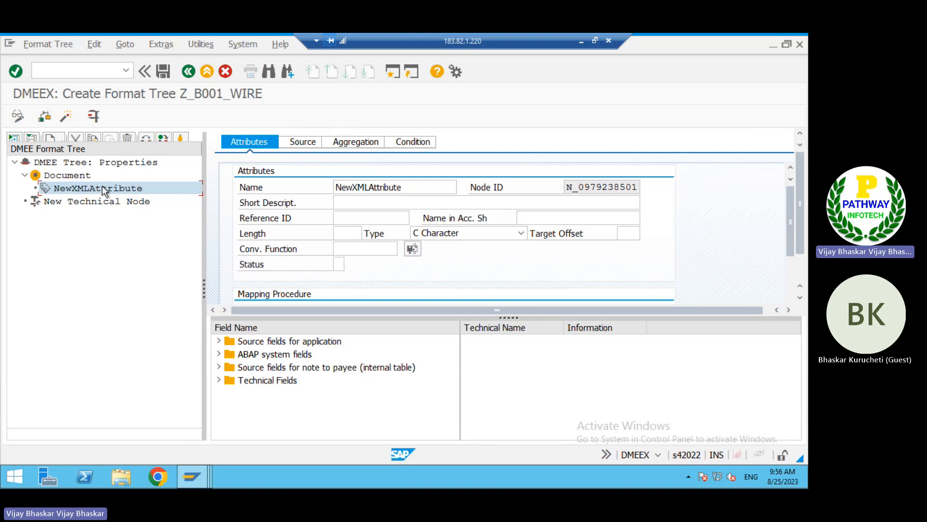
left_click(66, 175)
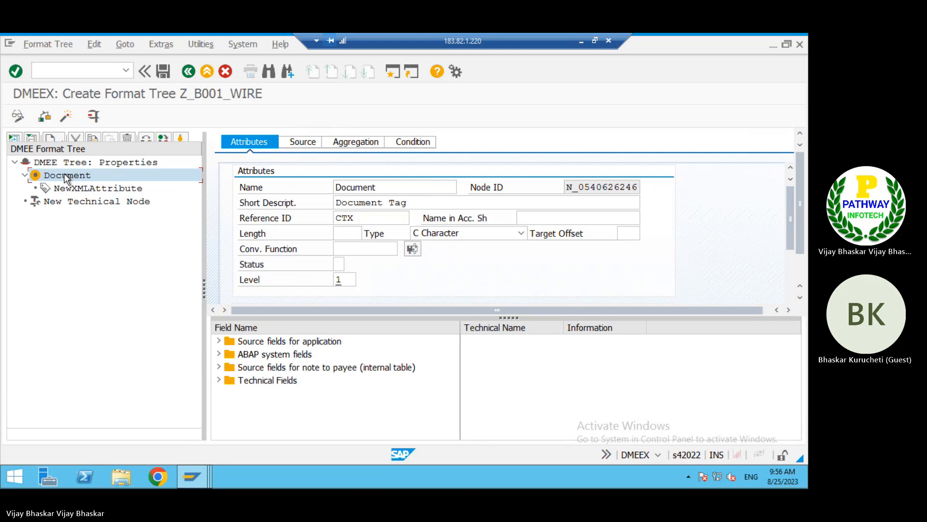
Replace the name of the new XML attribute under Document with "XML"
left_click(88, 190)
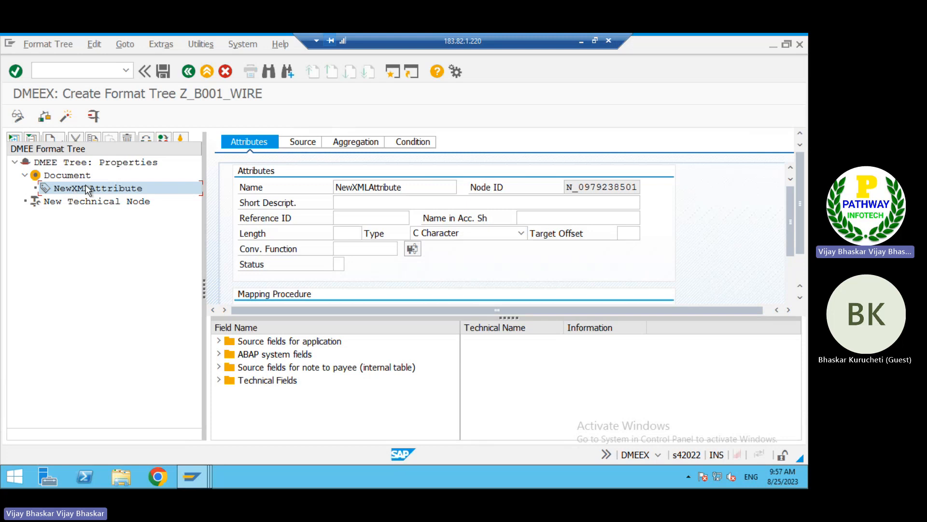
left_click(420, 184)
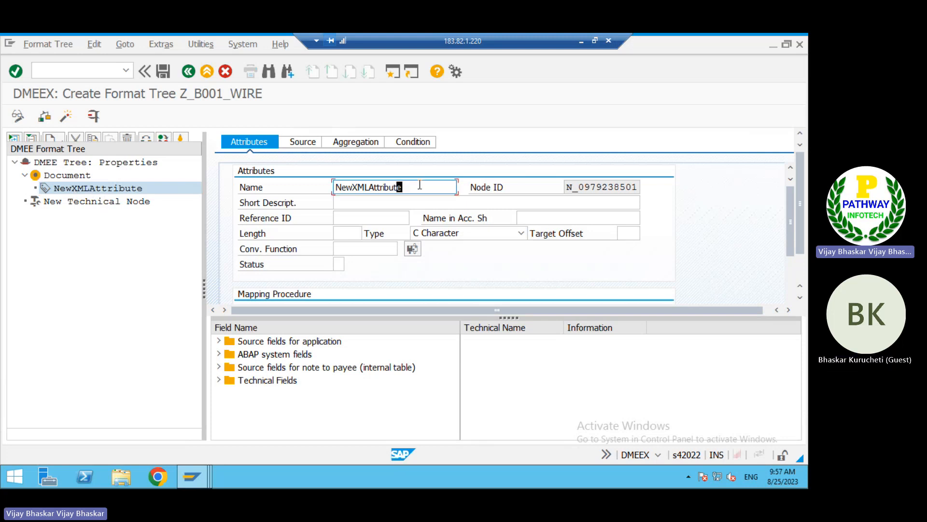
key("BackSpace")
key("BackSpace")
key("BackSpace")
key("BackSpace")
key("BackSpace")
key("BackSpace")
key("BackSpace")
key("BackSpace")
key("BackSpace")
key("BackSpace")
key("BackSpace")
key("BackSpace")
key("BackSpace")
key("BackSpace")
key("BackSpace")
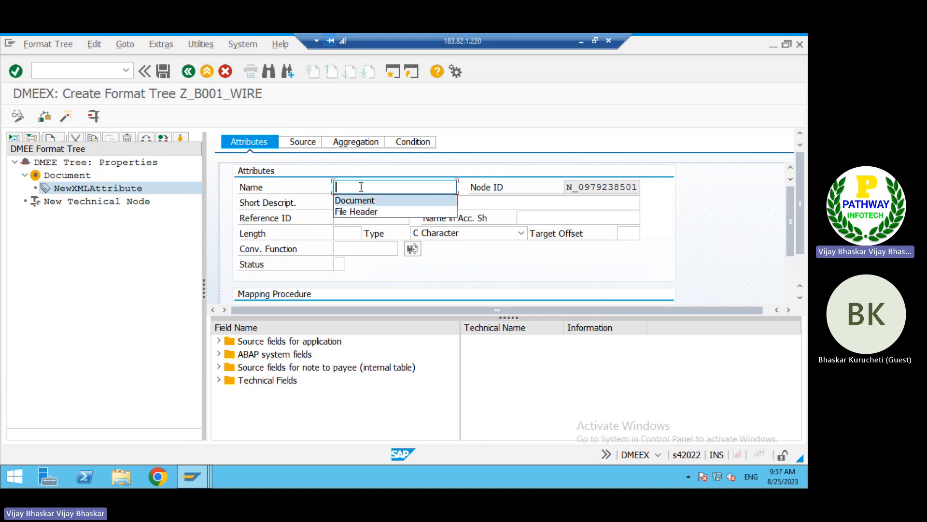
type("XML")
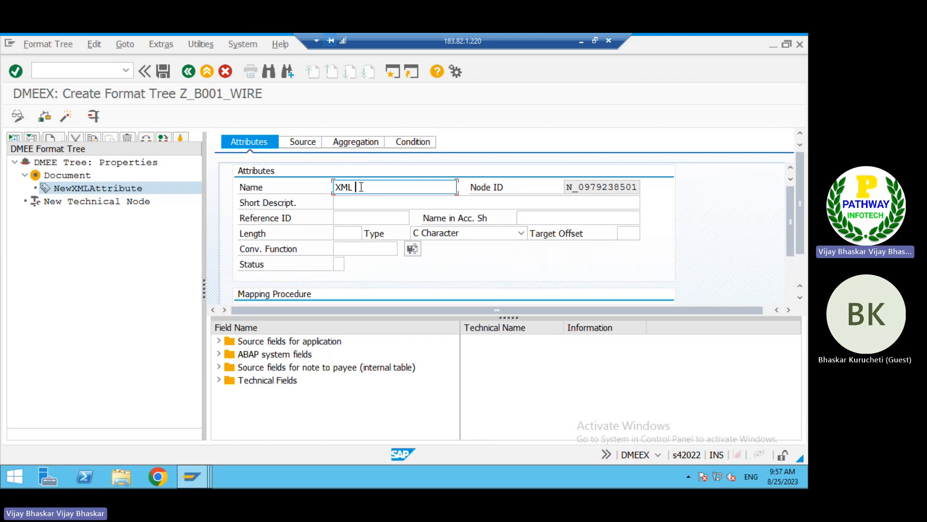
Enter "XML Attributes" as the attribute's short description and apply the changes
left_click(352, 203)
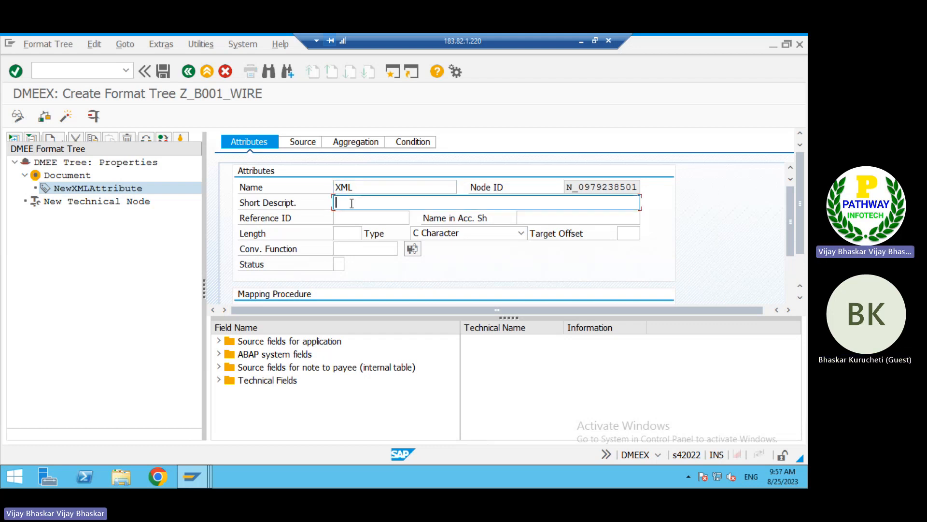
type("A")
key("BackSpace")
type("XML Att")
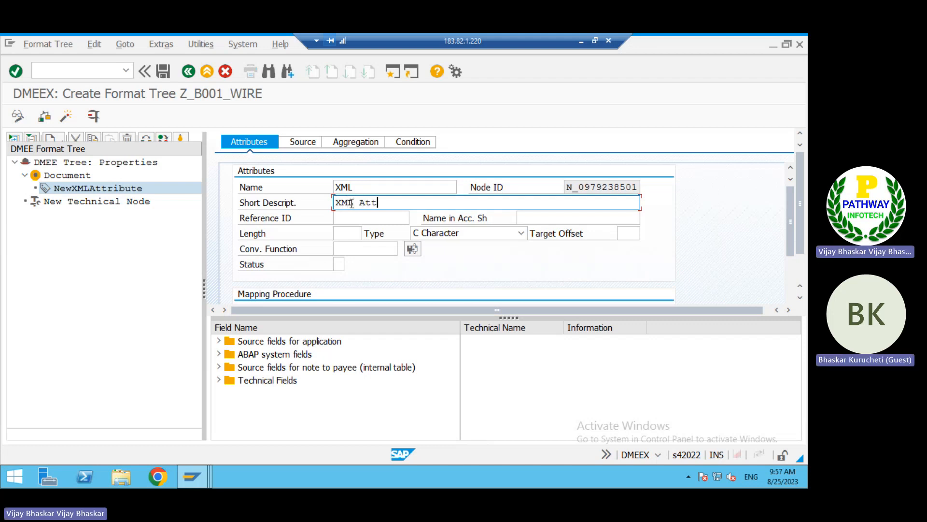
type("ribu")
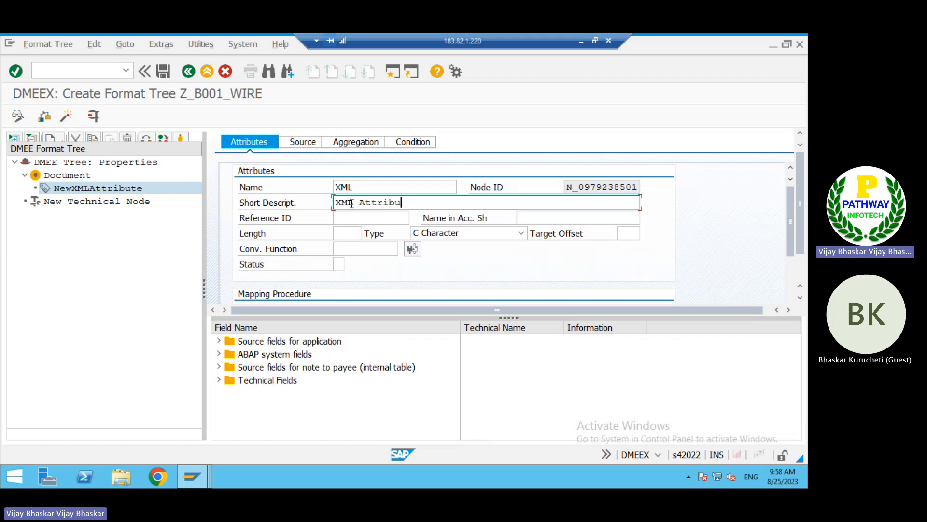
type("tes")
key("Return")
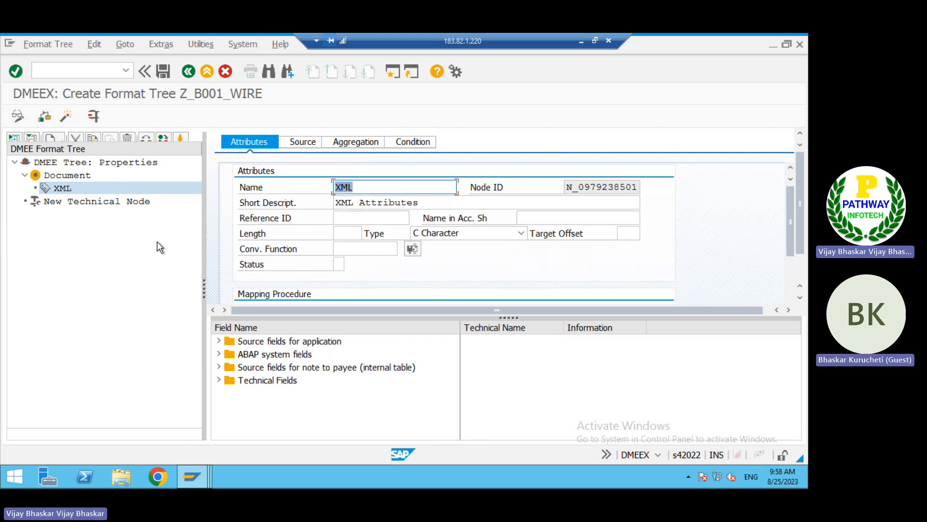
Set the mapping procedure of the XML attribute to Own Mapping (Atoms)
left_click_drag(790, 210, 790, 268)
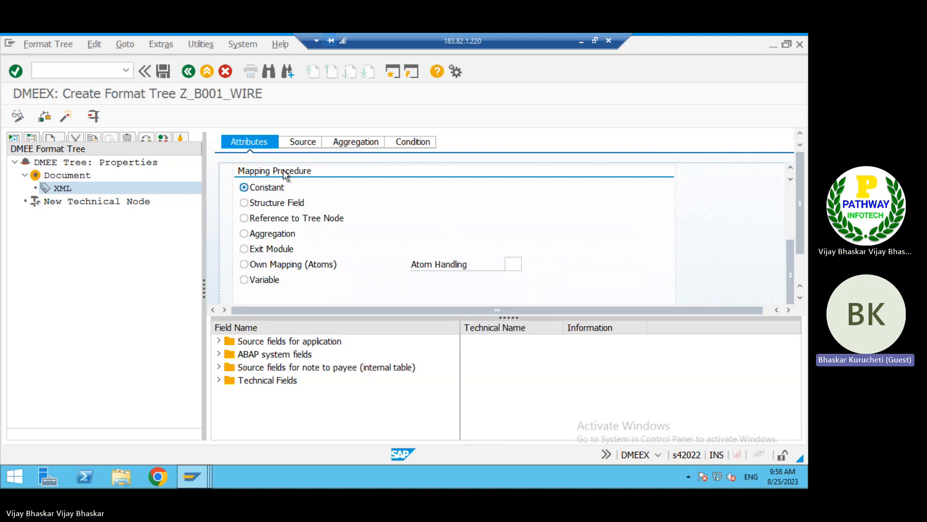
left_click(243, 266)
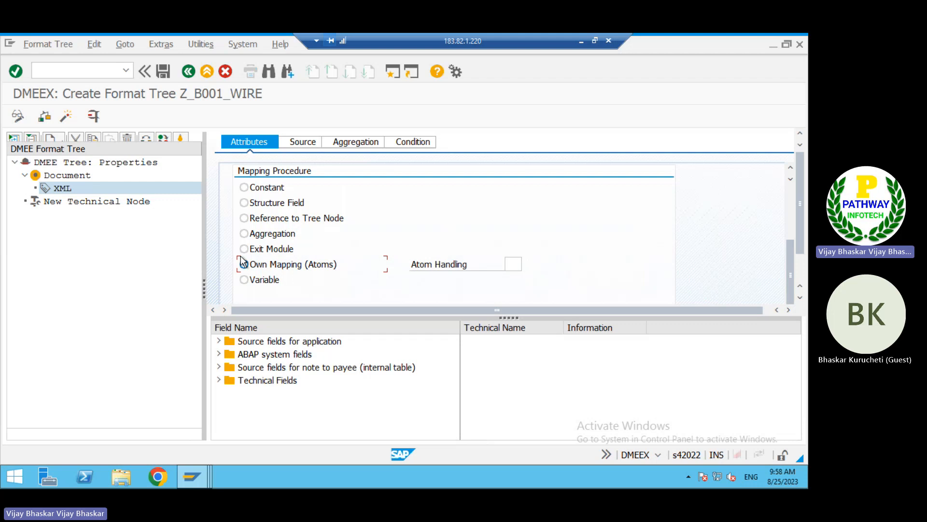
right_click(64, 188)
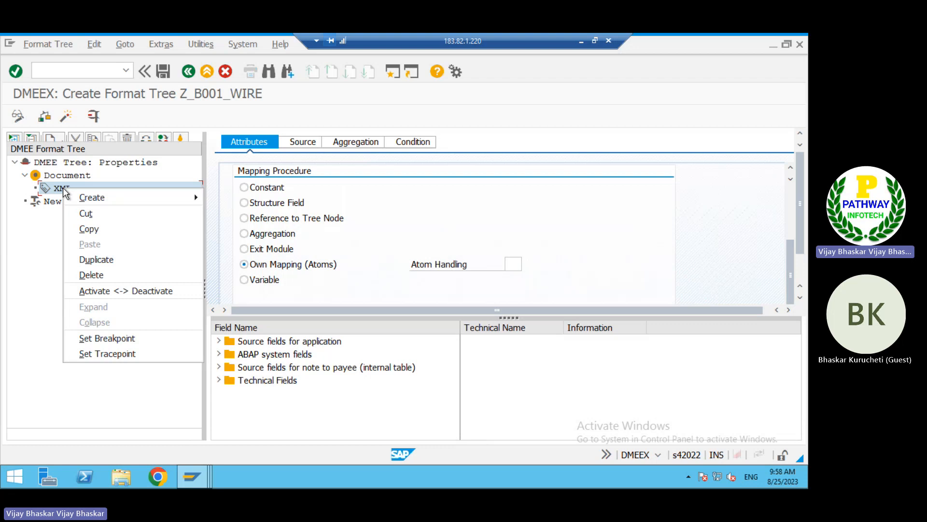
mouse_move(117, 196)
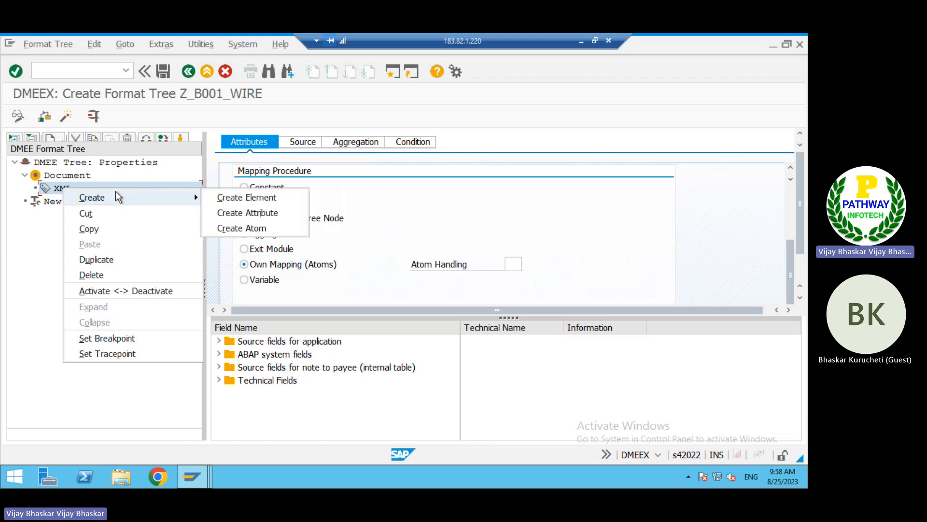
left_click(236, 218)
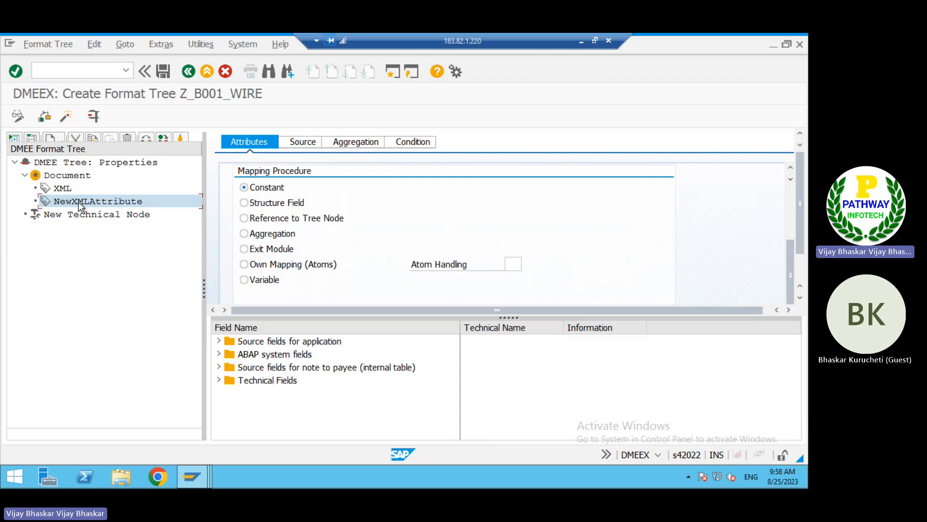
left_click(127, 137)
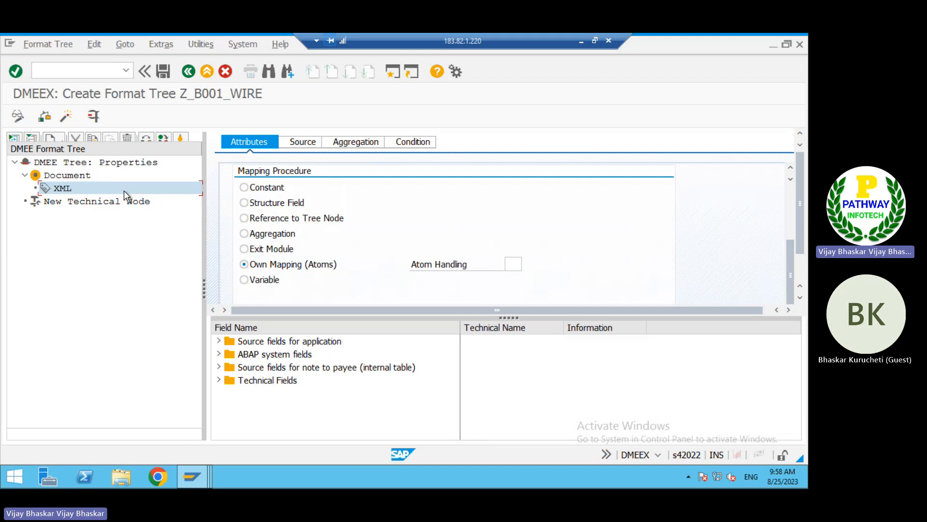
Create an atom under the XML attribute in the format tree
right_click(62, 189)
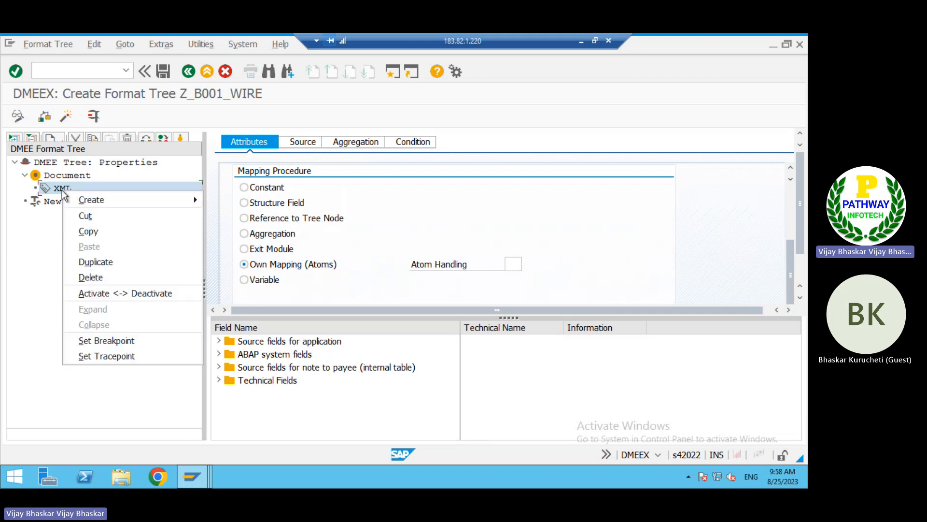
mouse_move(131, 195)
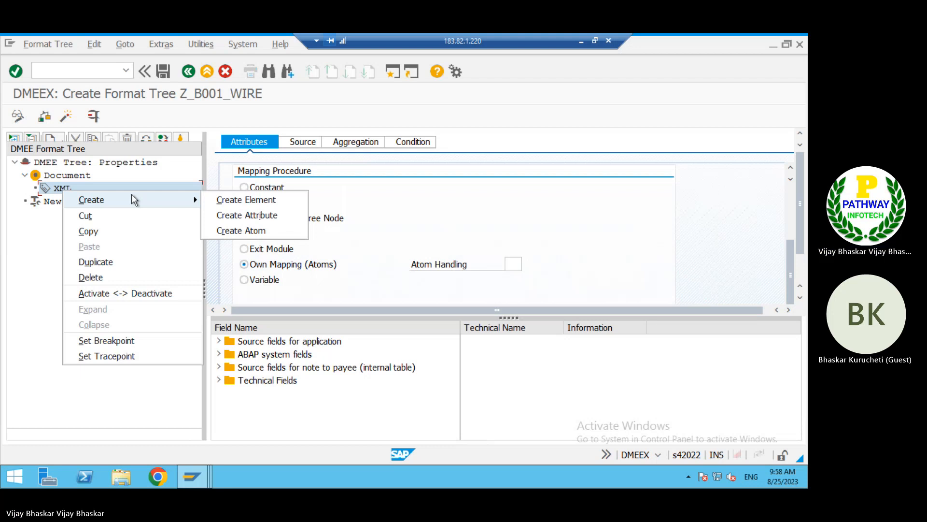
left_click(241, 231)
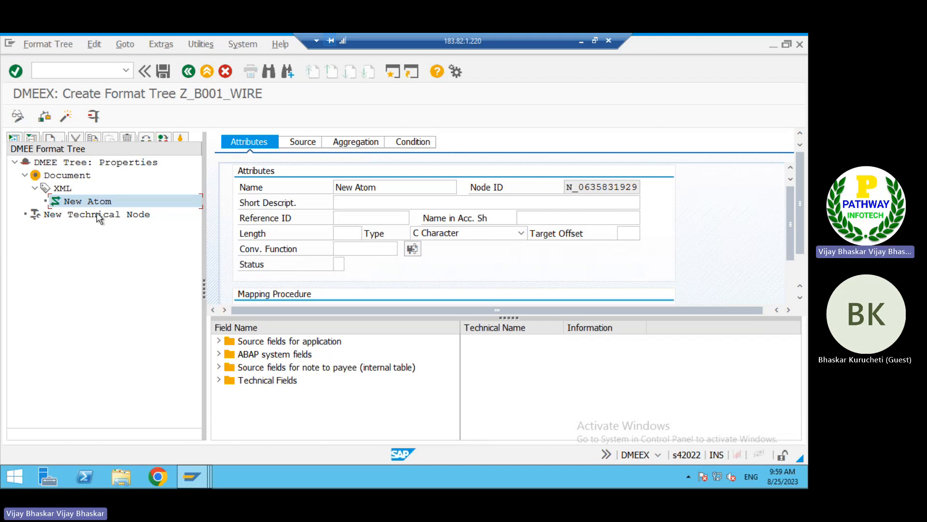
Replace the name of the new atom under XML with "ISO"
left_click(351, 201)
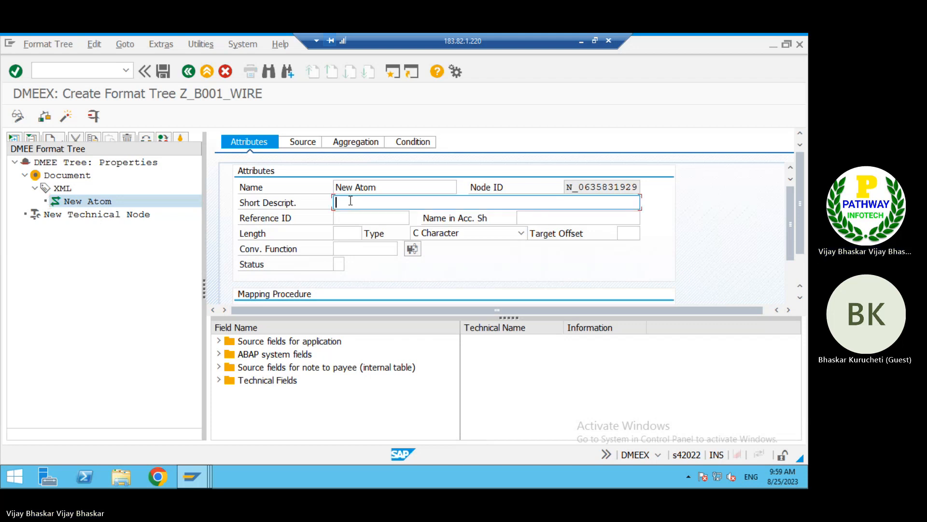
left_click(382, 186)
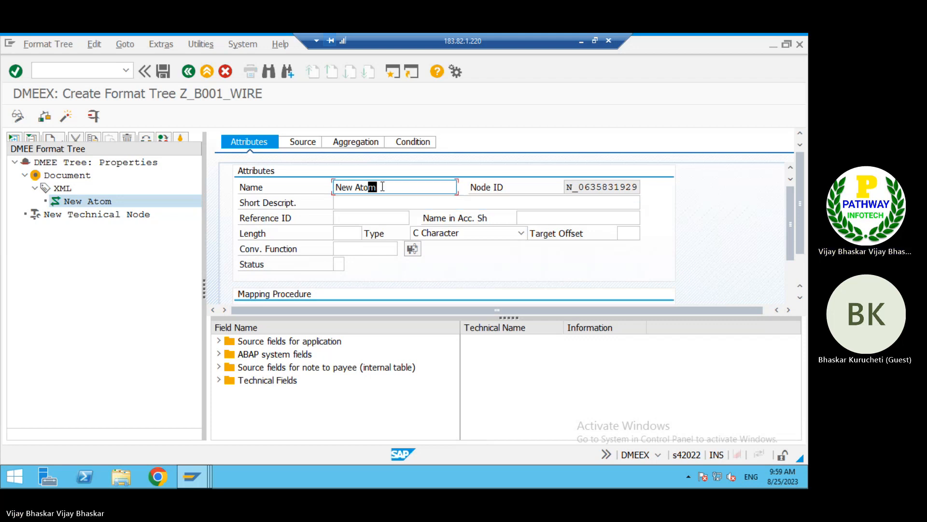
key("BackSpace")
key("BackSpace")
key("BackSpace")
key("BackSpace")
key("BackSpace")
key("BackSpace")
key("BackSpace")
key("BackSpace")
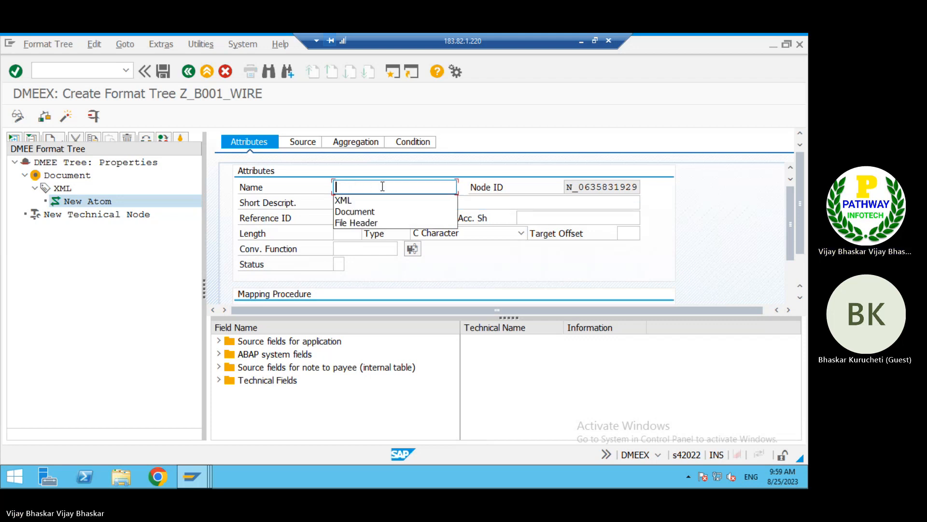
type("ISO")
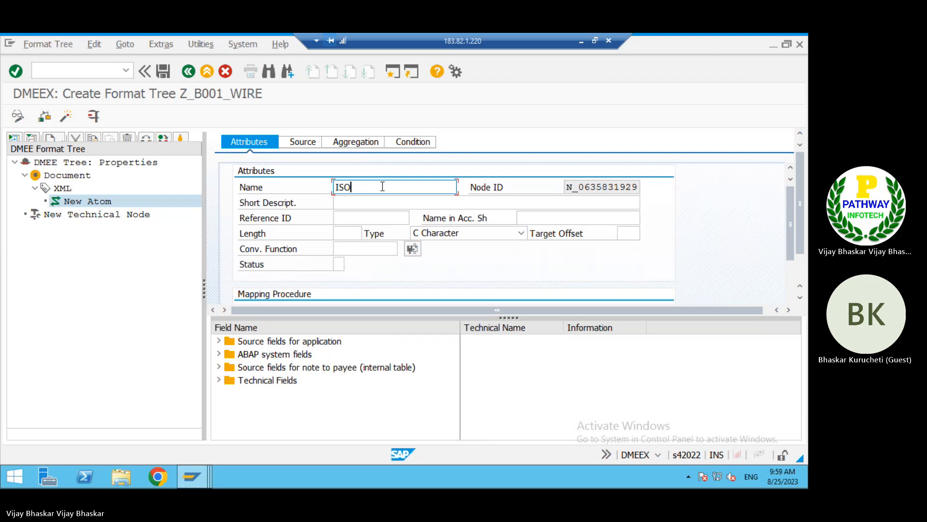
Enter "ISO Details" as the short description of the ISO atom
left_click(348, 205)
type("I")
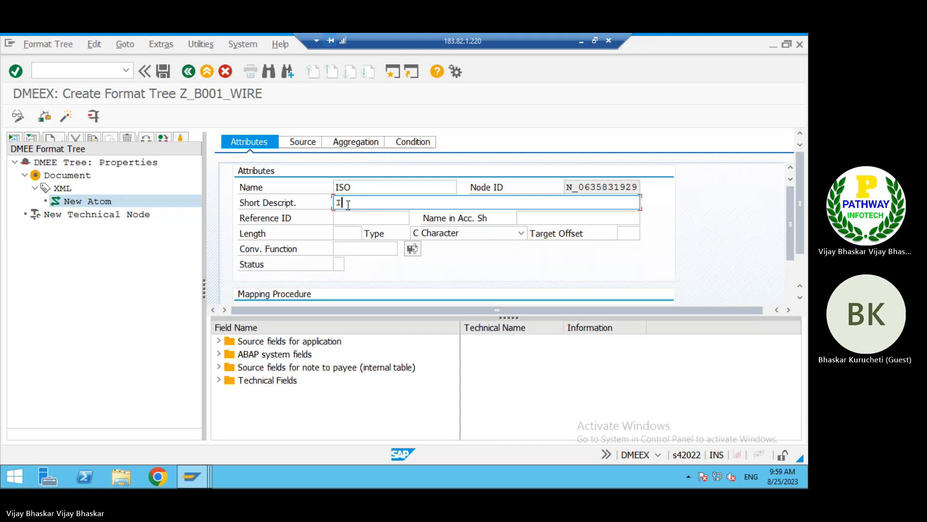
type("SO")
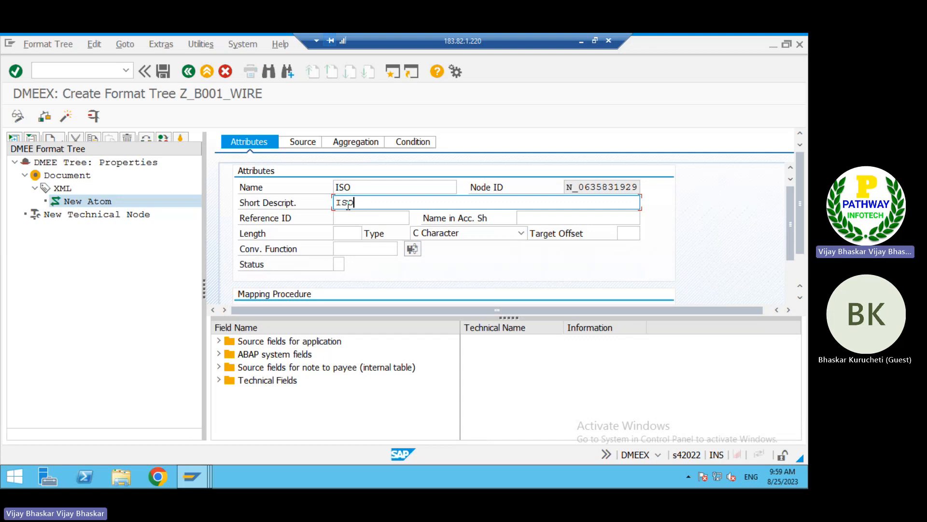
type(" De")
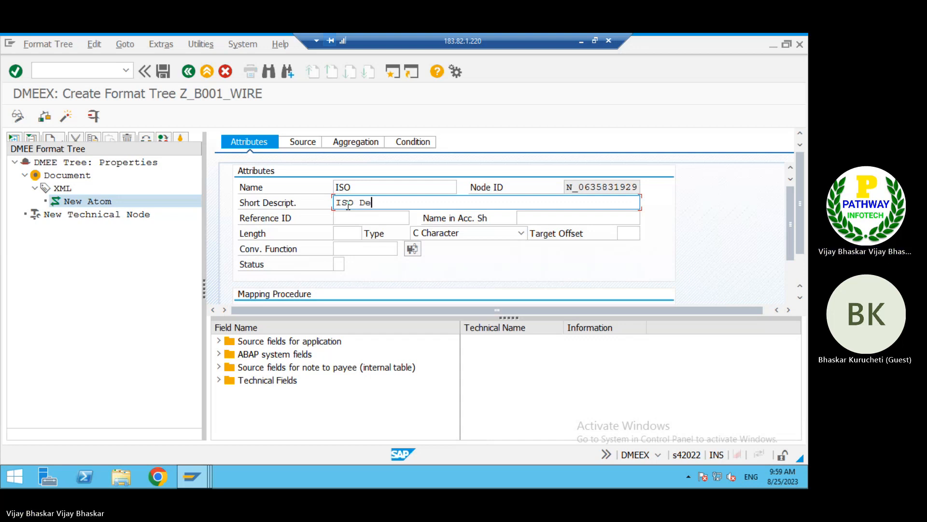
type("tails")
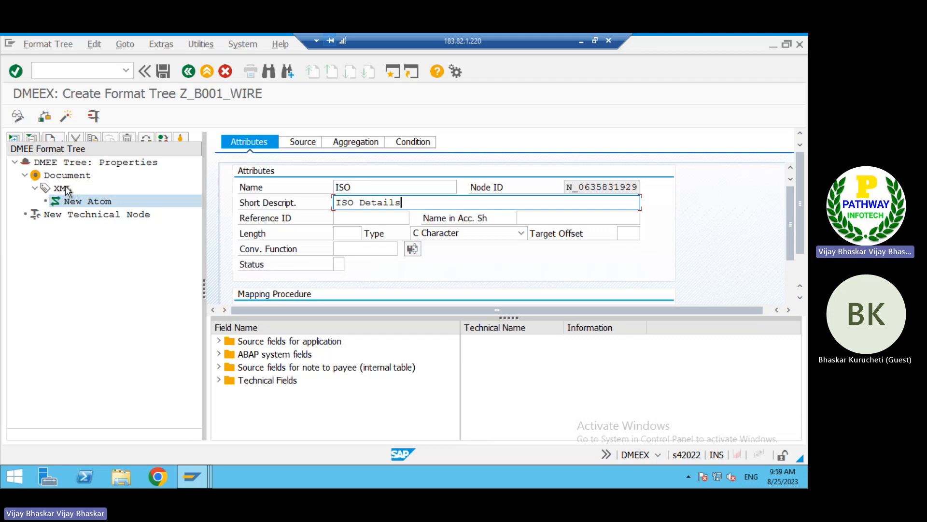
left_click(346, 233)
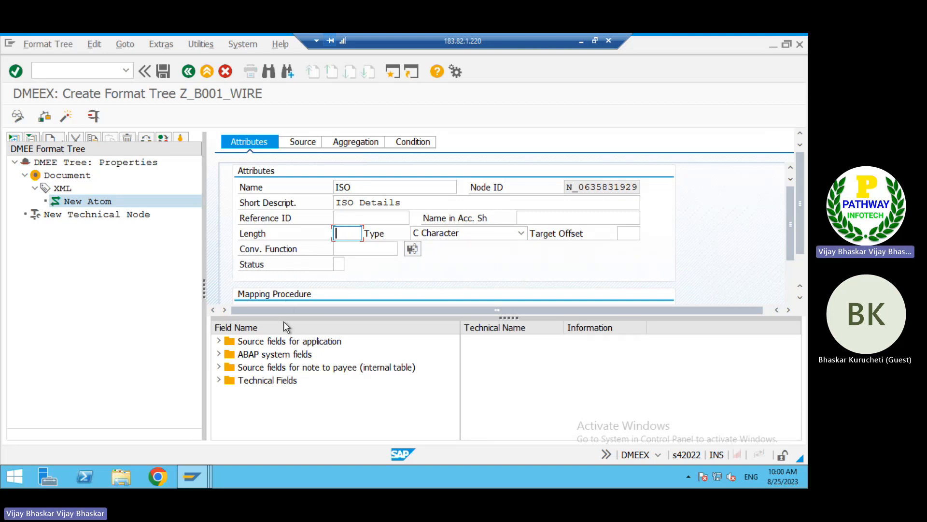
Expand the source fields for application and display the structures FPAYH, FPAYHX and FPAYP one after another, returning to the tree each time
left_click(220, 341)
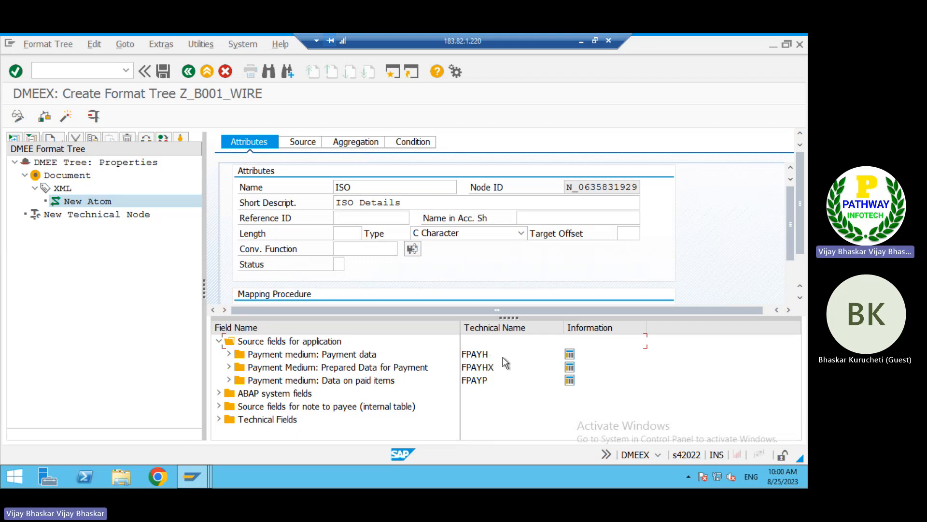
left_click(567, 355)
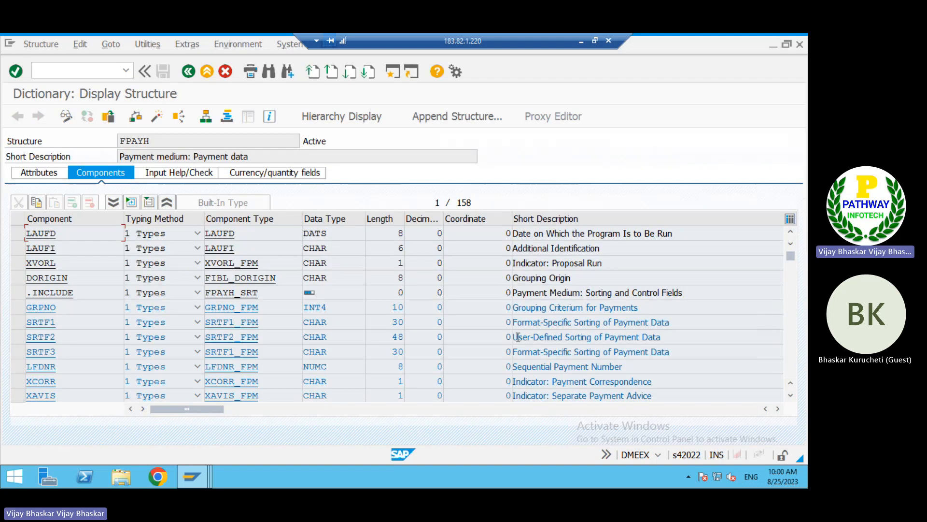
left_click(187, 74)
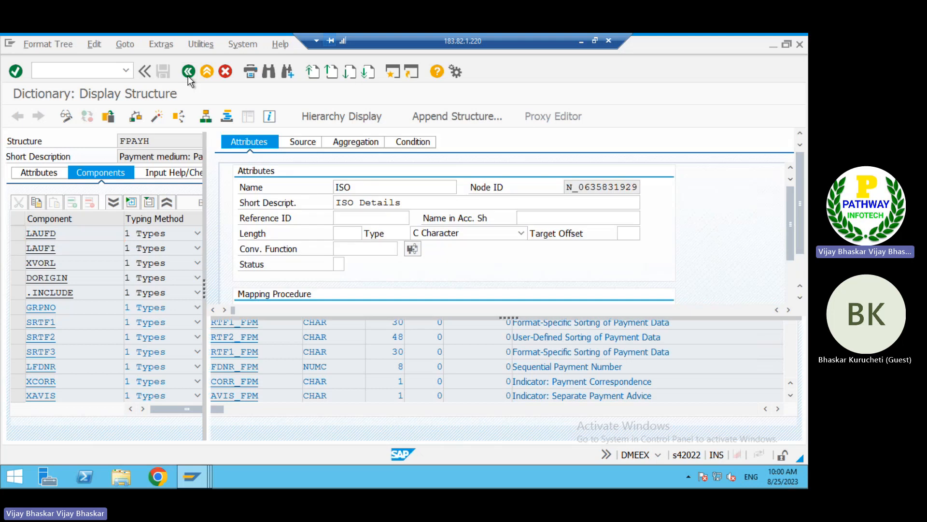
left_click(568, 366)
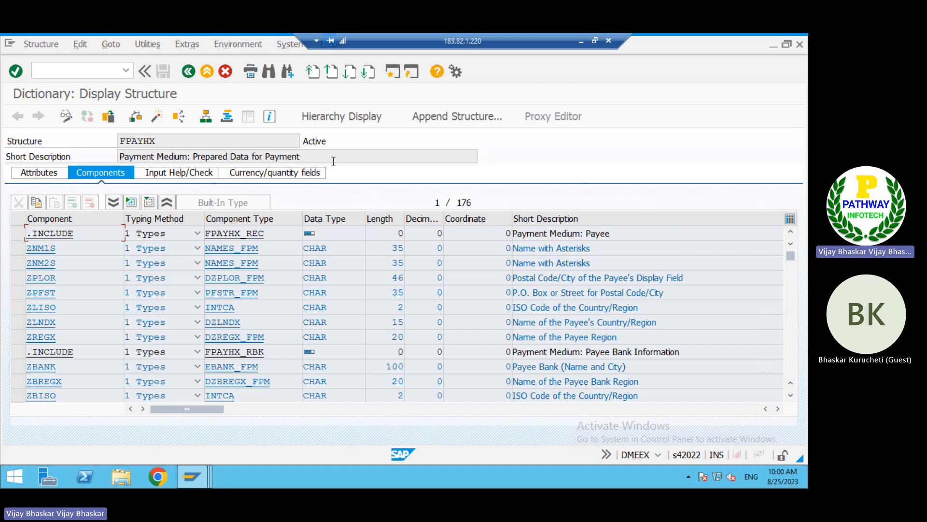
left_click(189, 71)
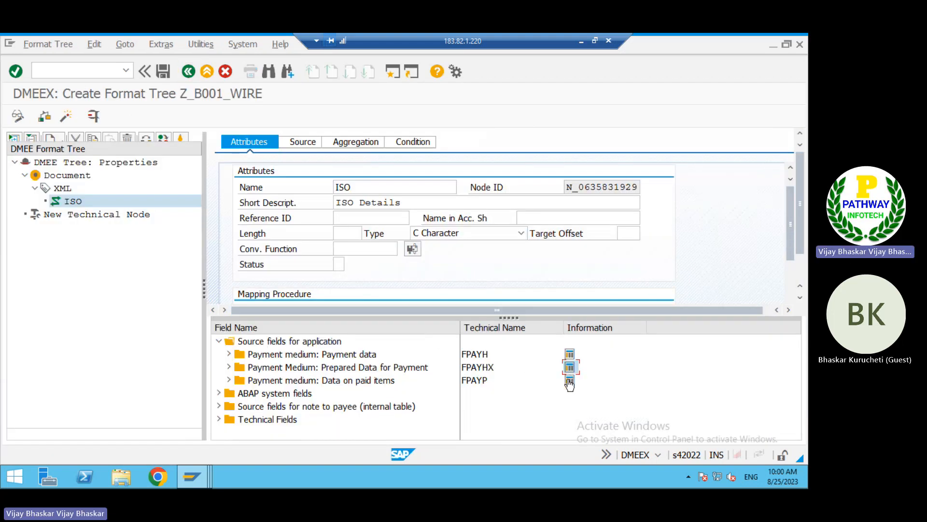
left_click(570, 382)
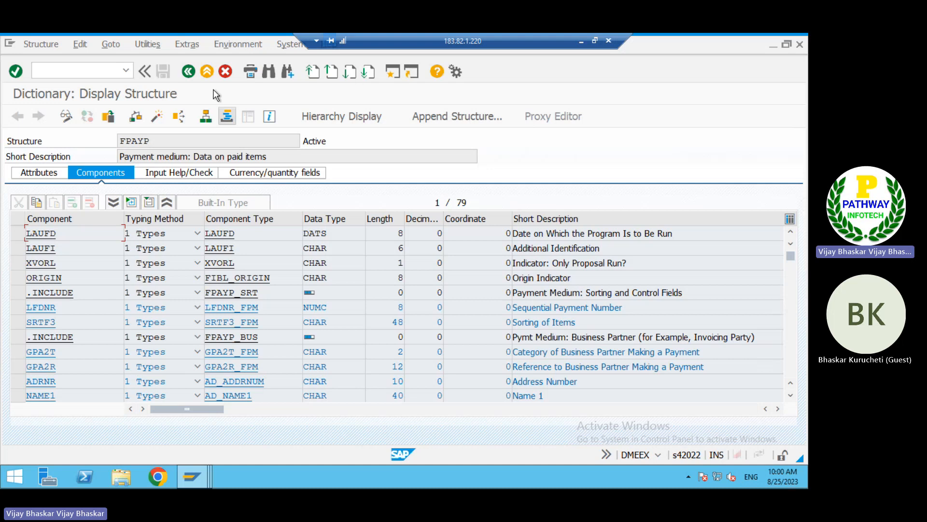
left_click(188, 72)
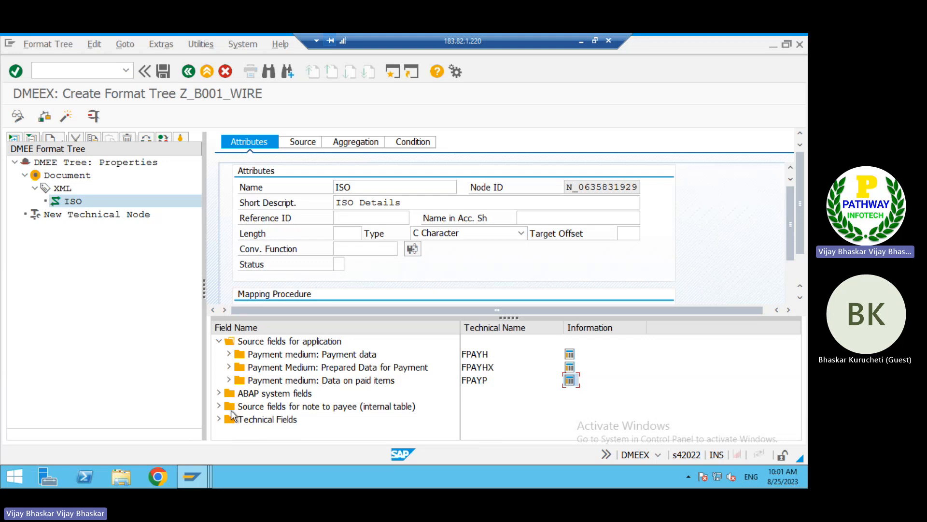
Expand the technical and note-to-payee source fields, and look through the components of structure FPAYH before returning to the format tree
left_click(219, 419)
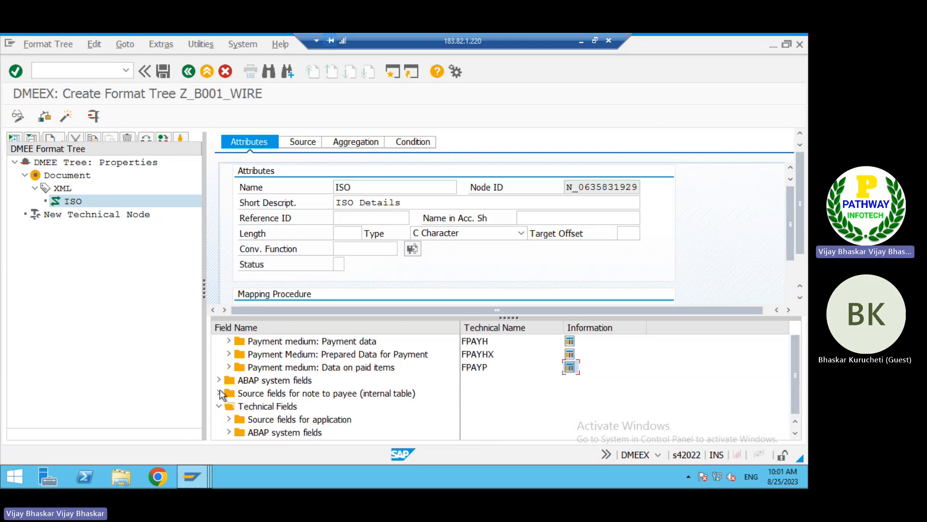
left_click(219, 394)
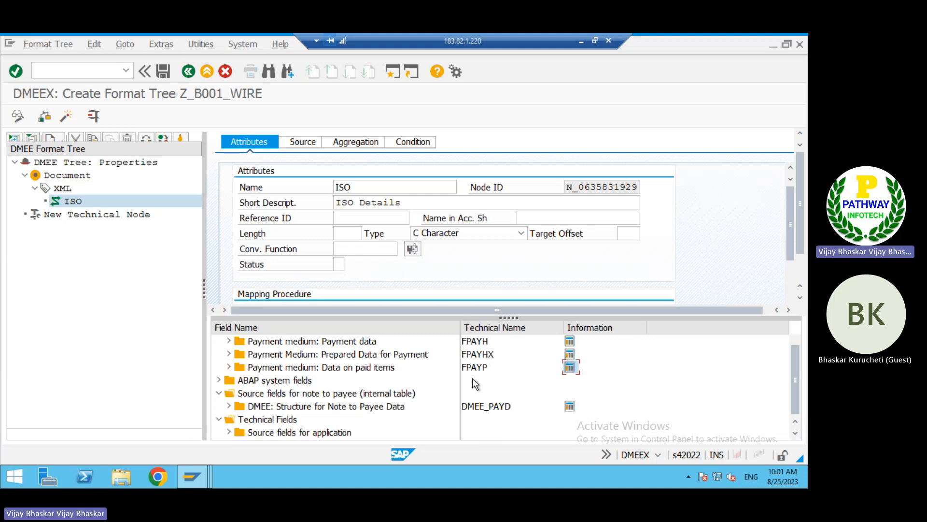
left_click(570, 341)
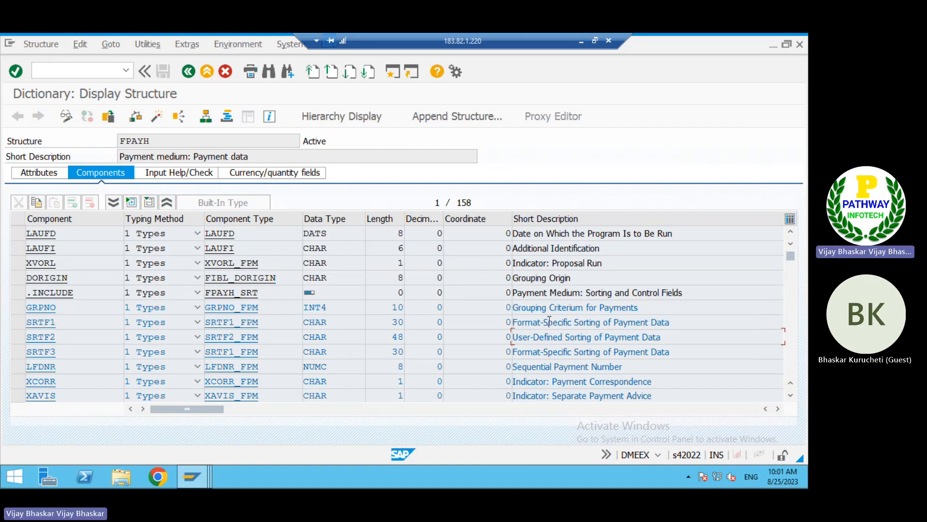
scroll(549, 321, "right", 3)
scroll(549, 321, "down", 2)
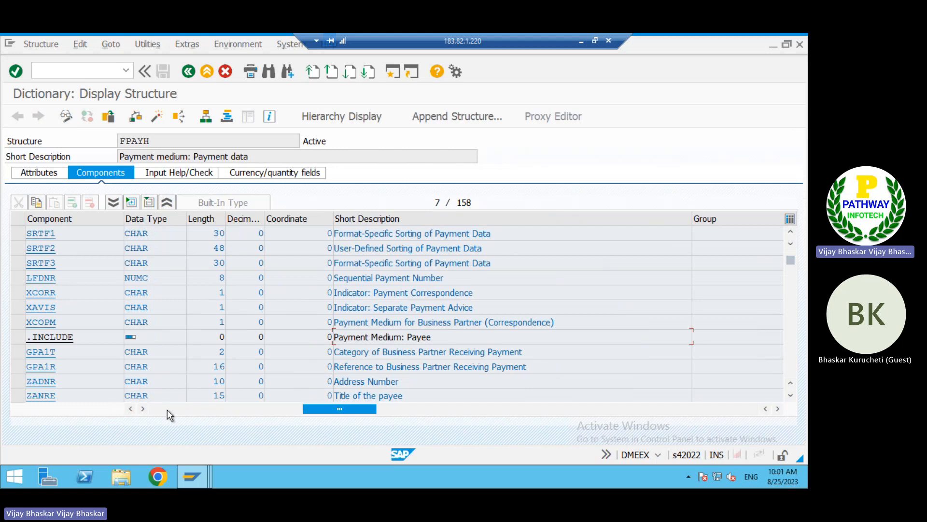
scroll(168, 409, "left", 3)
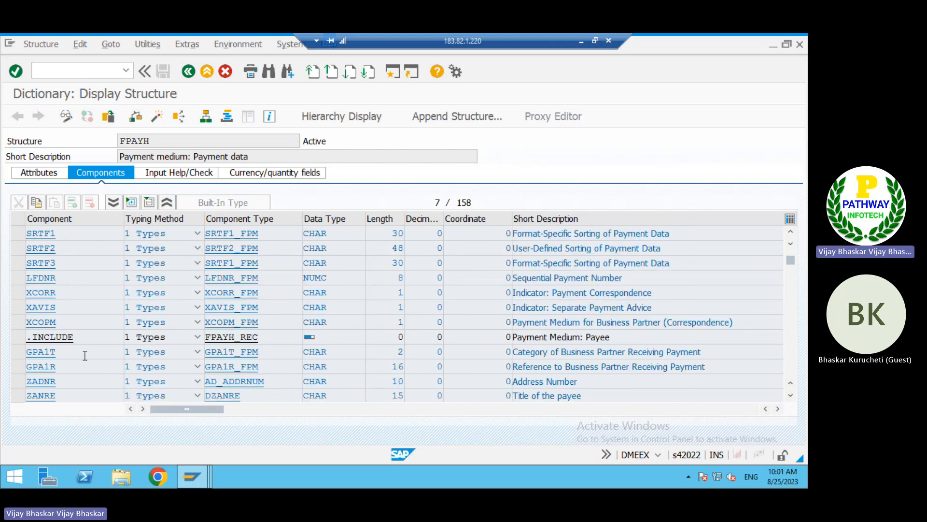
scroll(85, 355, "down", 4)
scroll(85, 355, "right", 3)
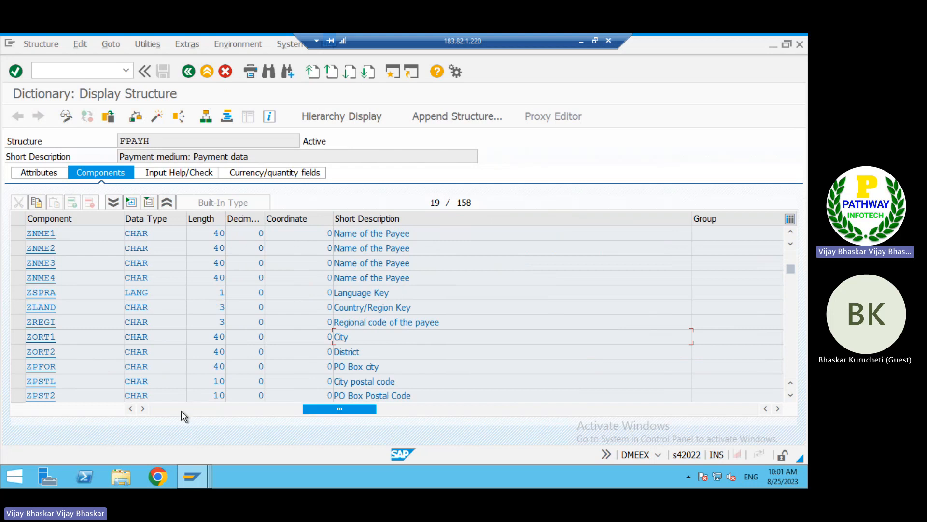
scroll(178, 411, "left", 3)
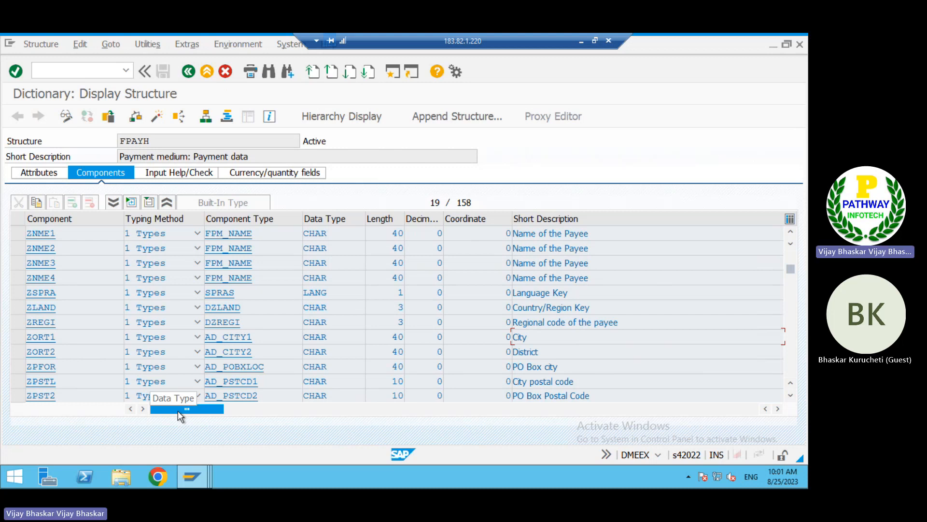
scroll(214, 323, "up", 6)
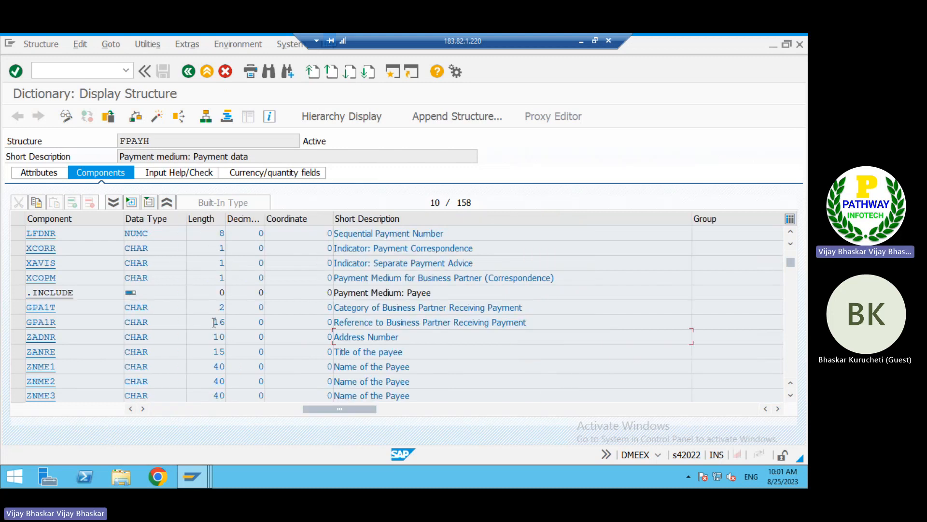
scroll(214, 322, "down", 19)
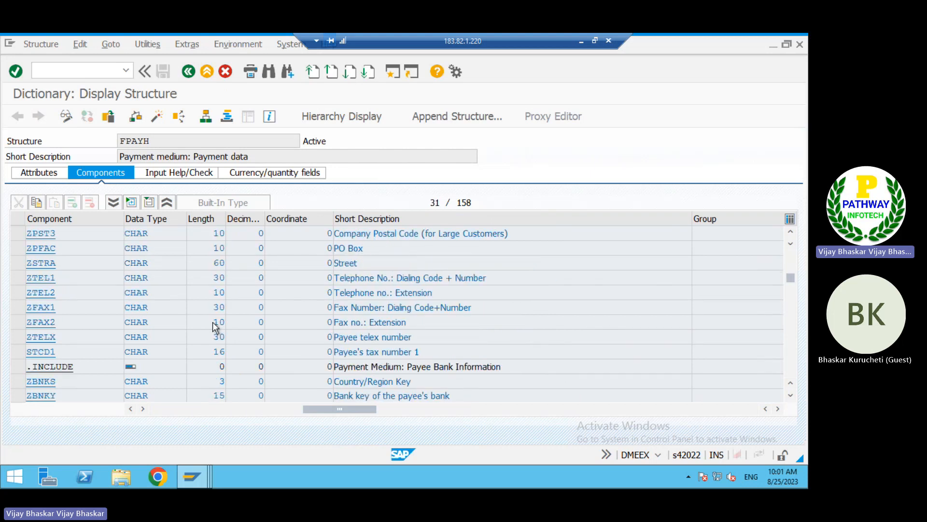
scroll(213, 322, "down", 17)
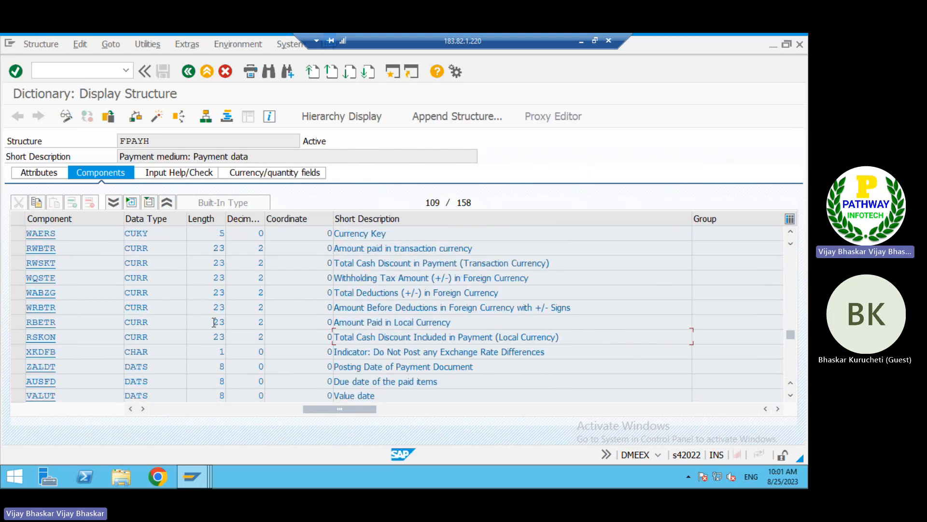
scroll(214, 322, "down", 1)
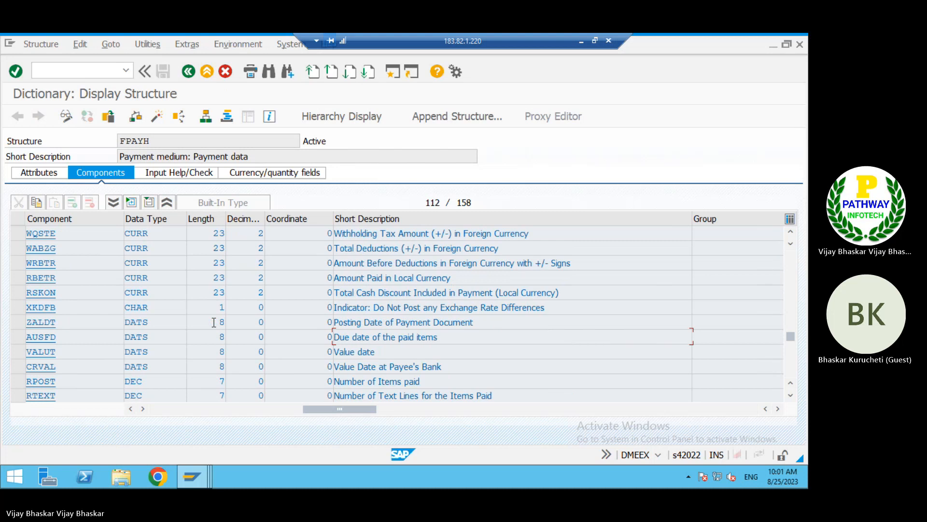
scroll(214, 322, "up", 6)
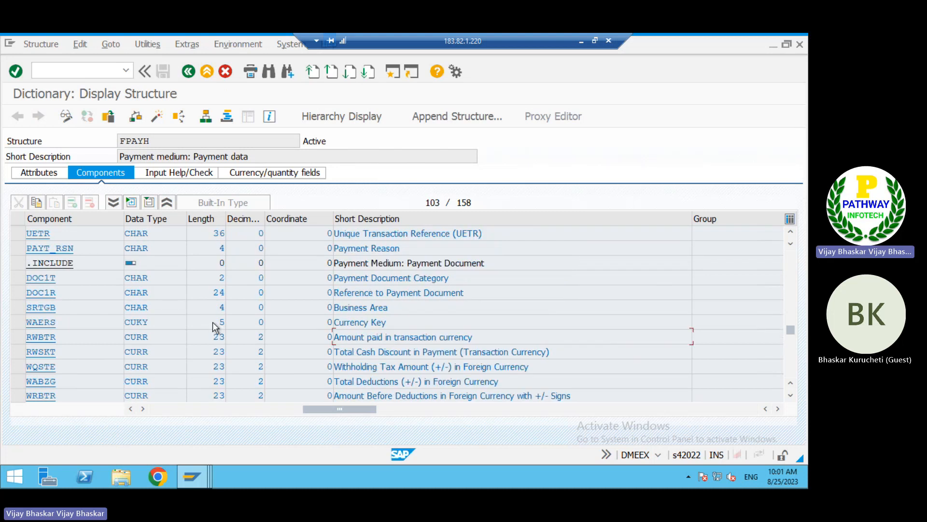
scroll(214, 322, "up", 10)
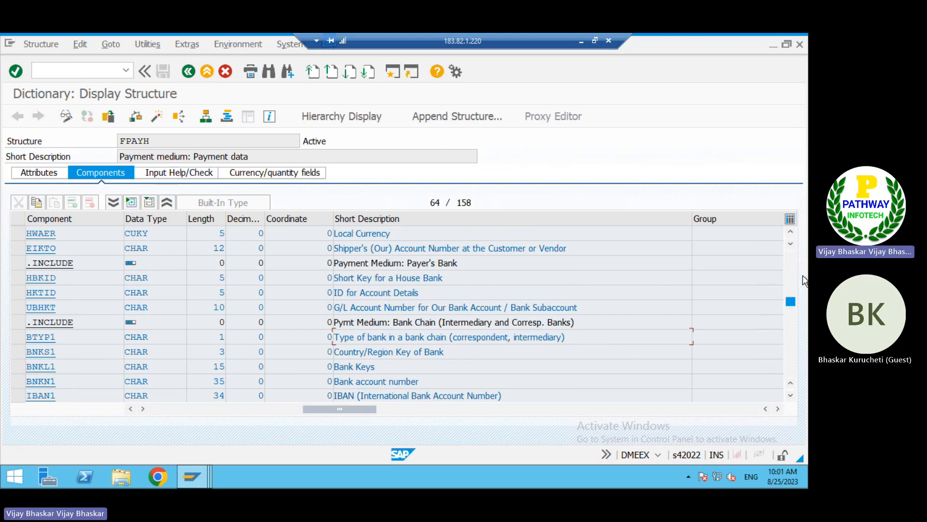
left_click_drag(790, 302, 790, 242)
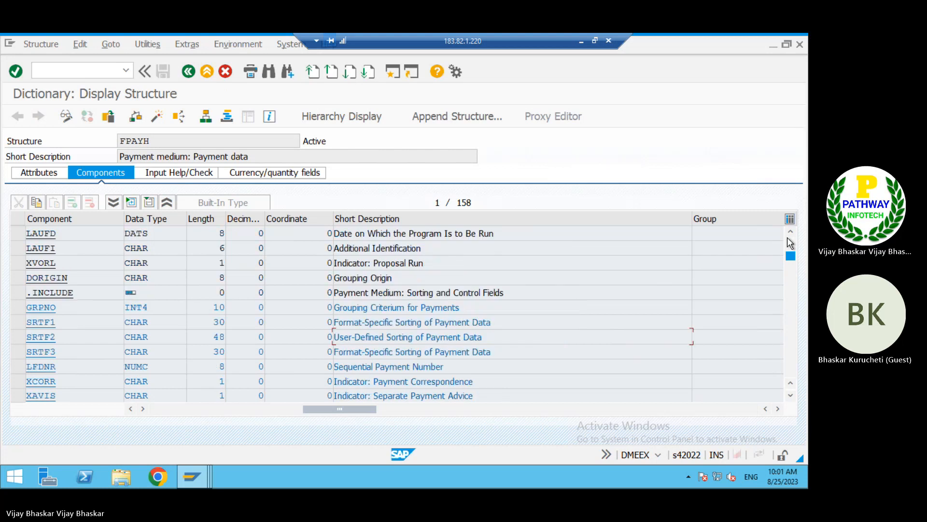
left_click(189, 74)
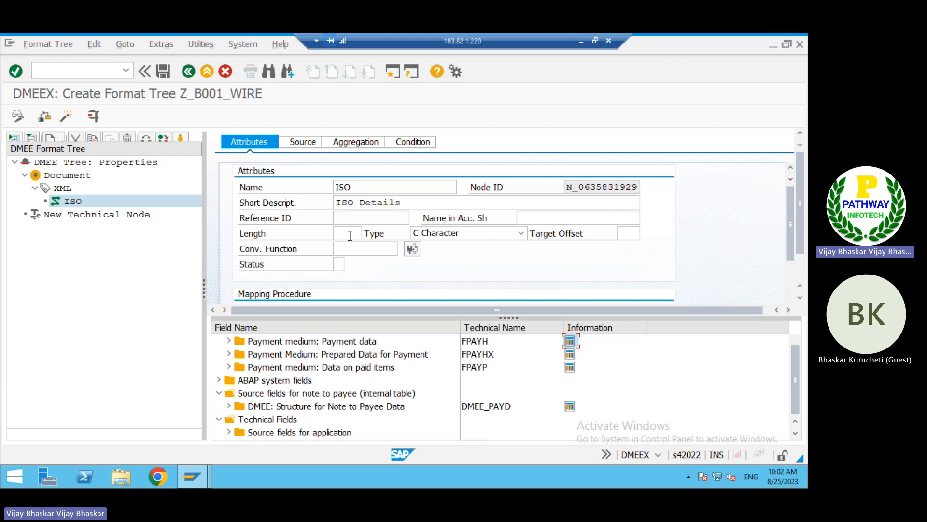
Display structure FPAYH again and read through its payee, payee bank, payer and bank chain components as far as the IBAN entry
left_click(569, 341)
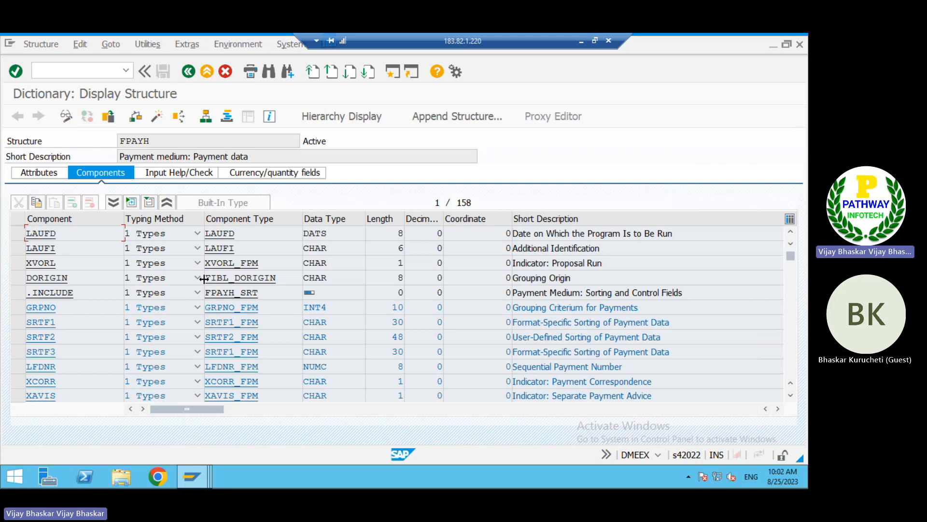
scroll(353, 337, "down", 4)
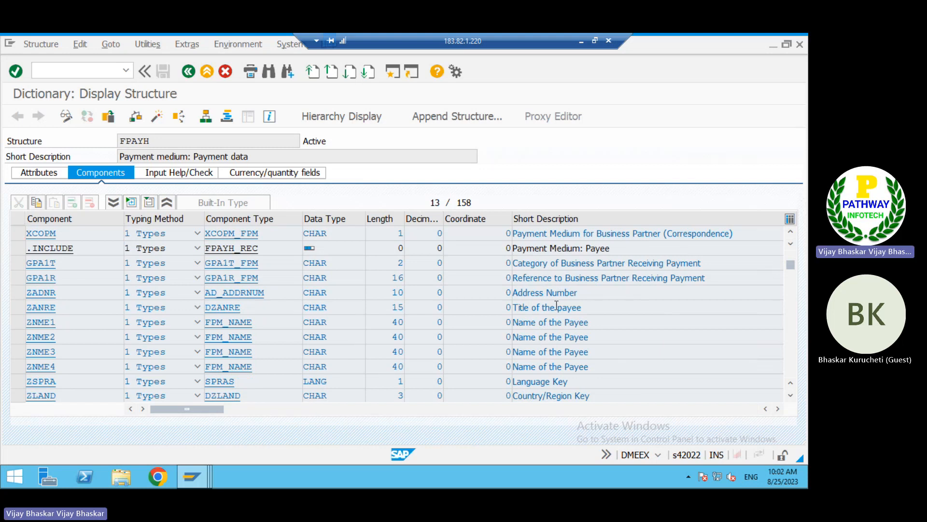
scroll(556, 305, "down", 4)
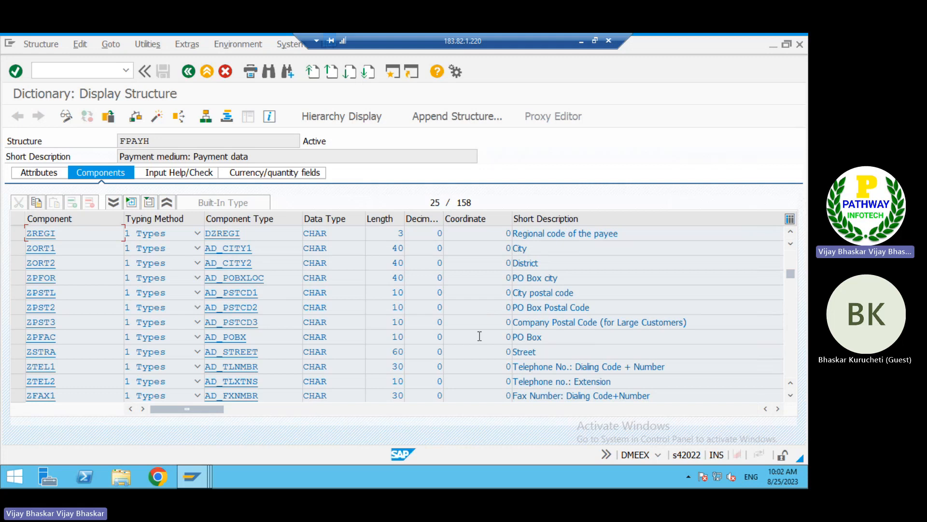
scroll(468, 351, "down", 5)
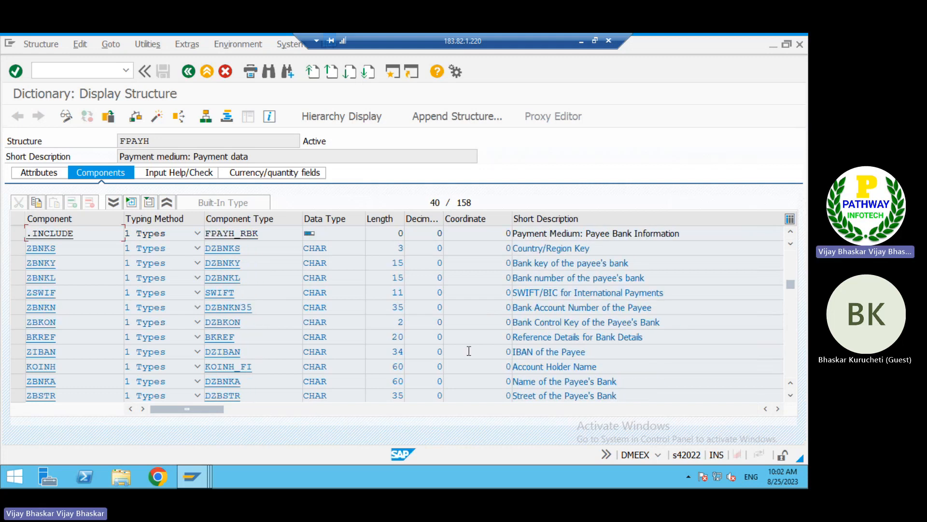
scroll(469, 350, "down", 4)
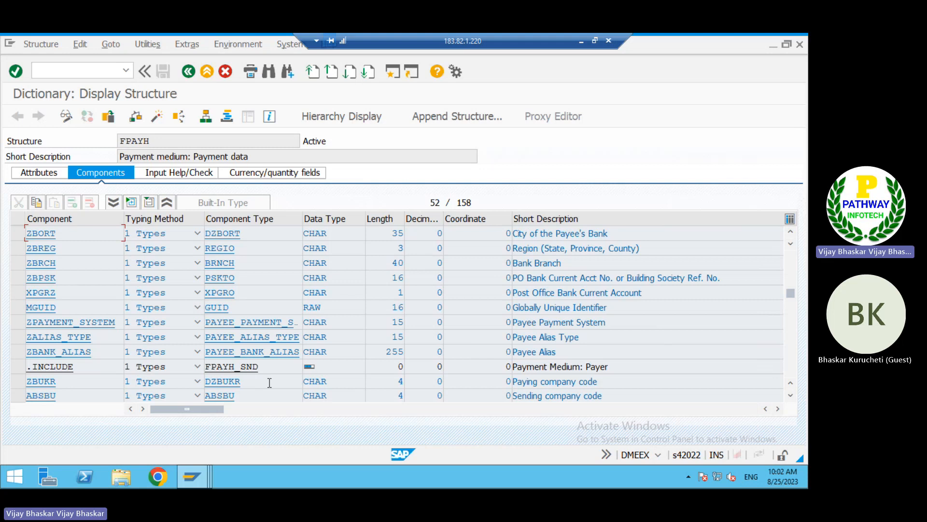
scroll(269, 383, "down", 2)
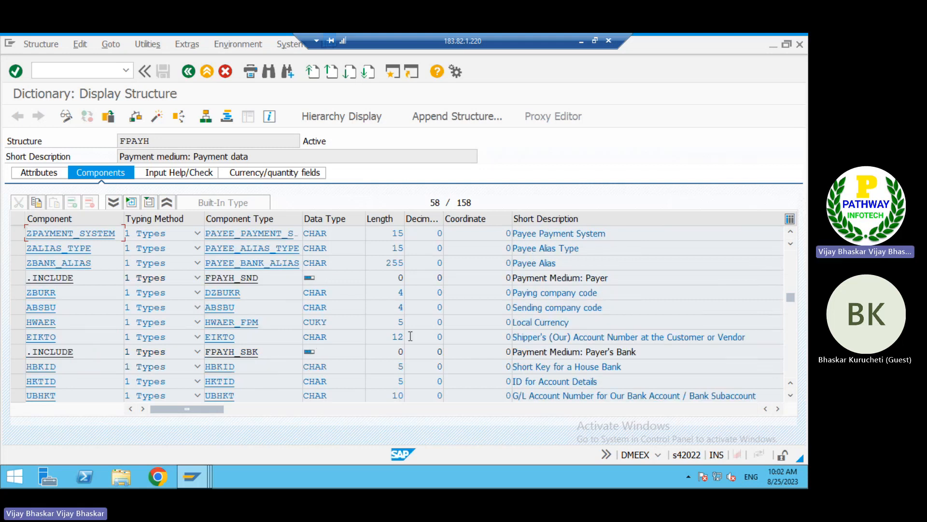
scroll(410, 337, "down", 3)
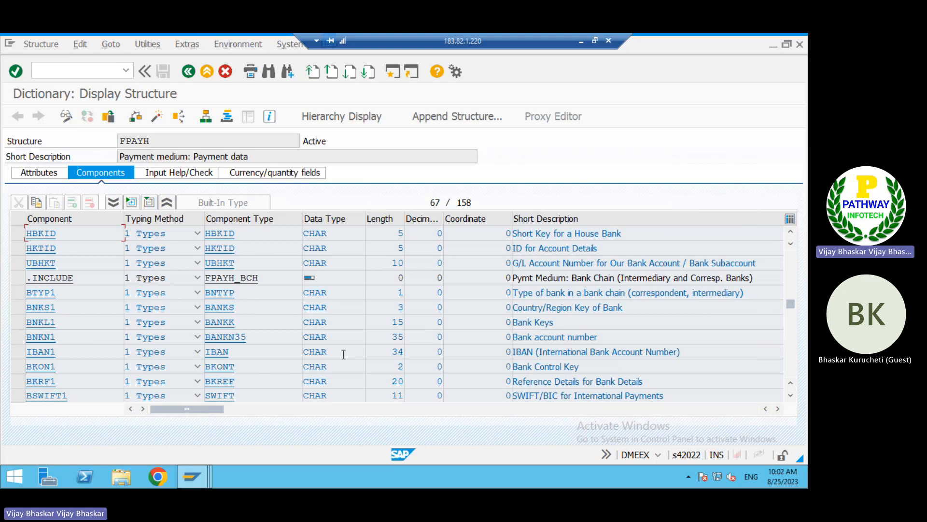
Check the component type and length of component IBAN1 in FPAYH, and return to the format tree
left_click(234, 353)
left_click_drag(234, 353, 204, 353)
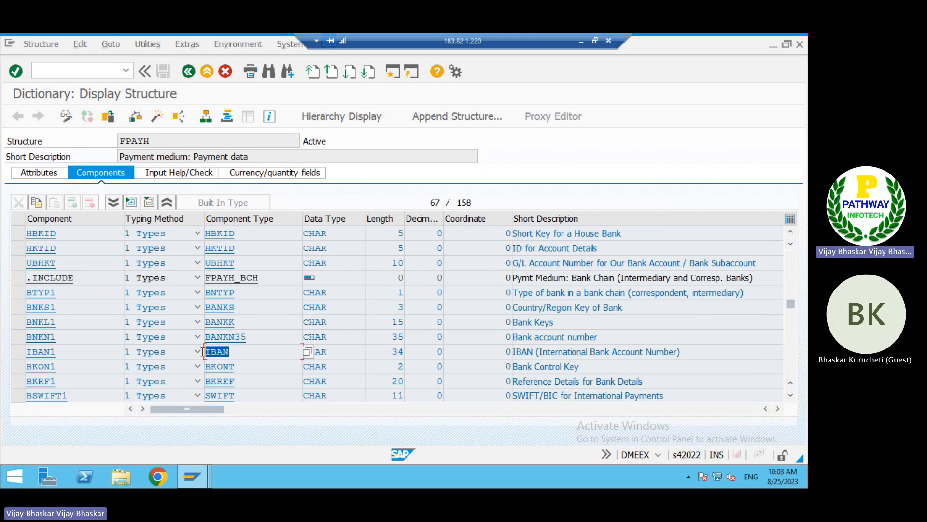
left_click(202, 351)
left_click_drag(230, 352, 204, 352)
left_click(204, 352)
left_click_drag(250, 355, 207, 353)
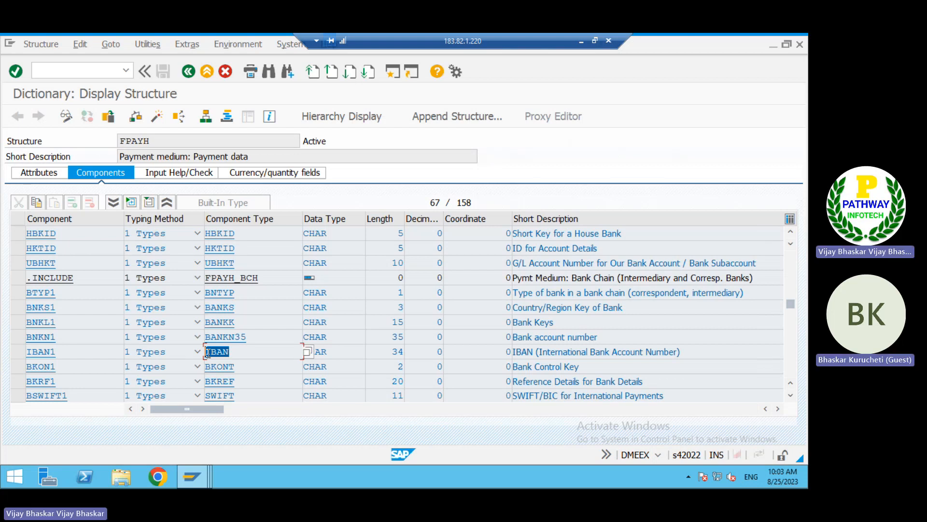
left_click(207, 352)
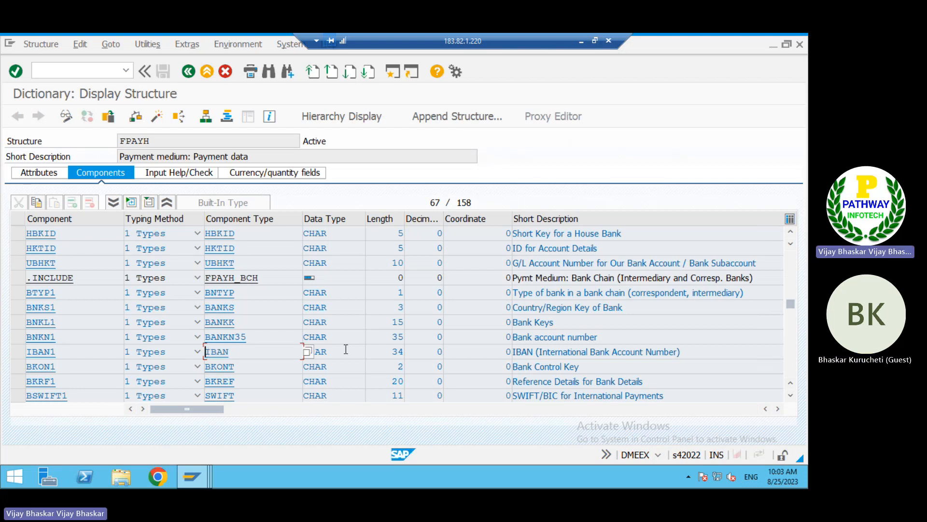
left_click_drag(383, 352, 404, 352)
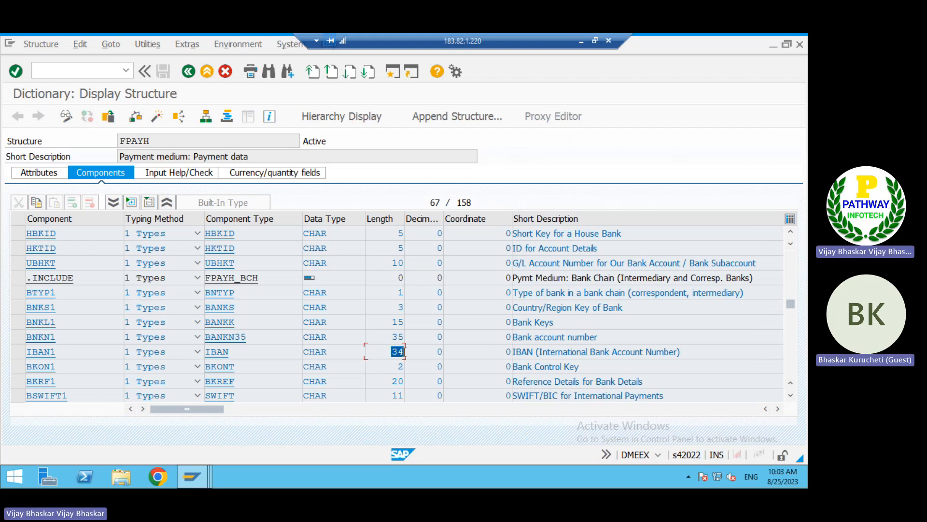
left_click(400, 352)
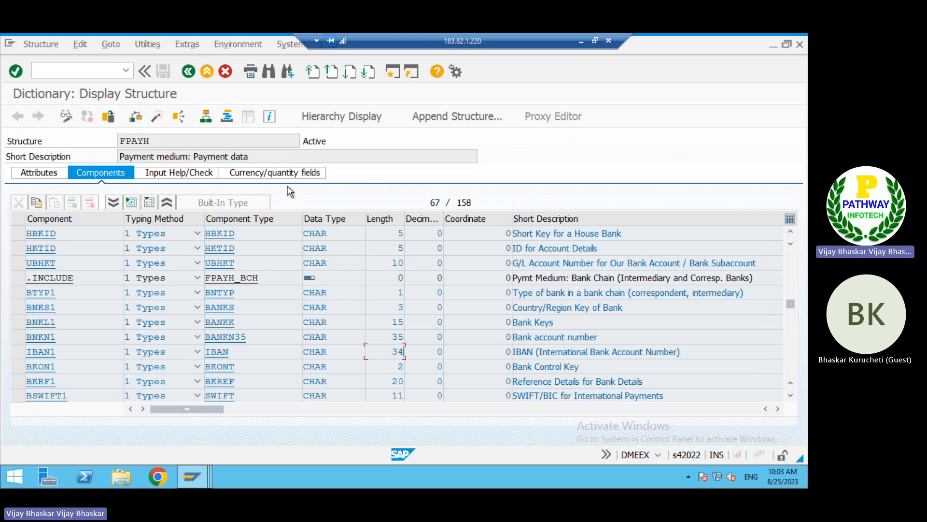
left_click(188, 72)
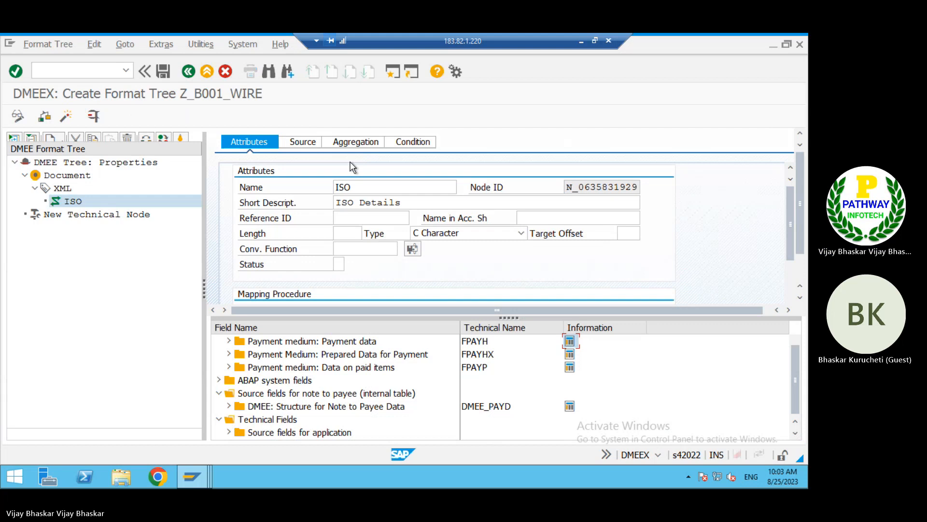
Rename the ISO atom as "IBAN" and replace its short description with "IBAN Number"
left_click(359, 187)
key("BackSpace")
key("BackSpace")
key("BackSpace")
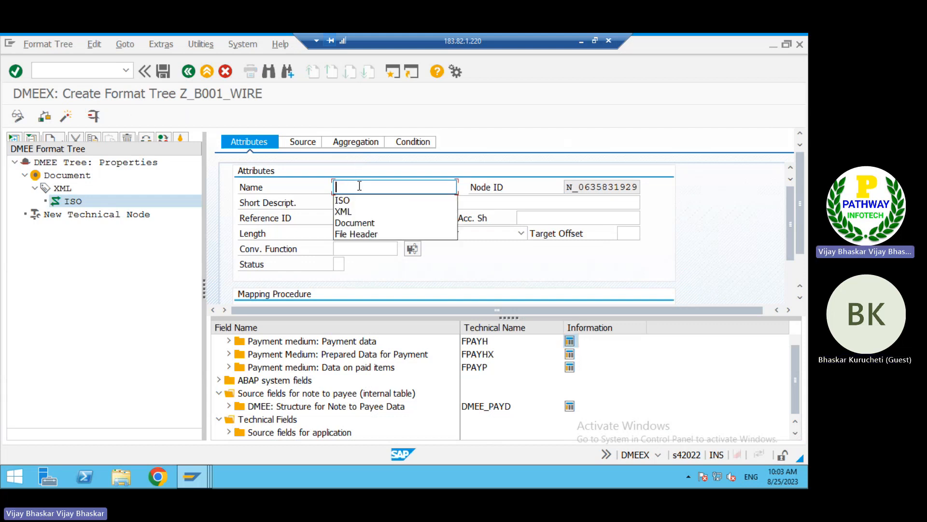
type("IBAN")
key("Tab")
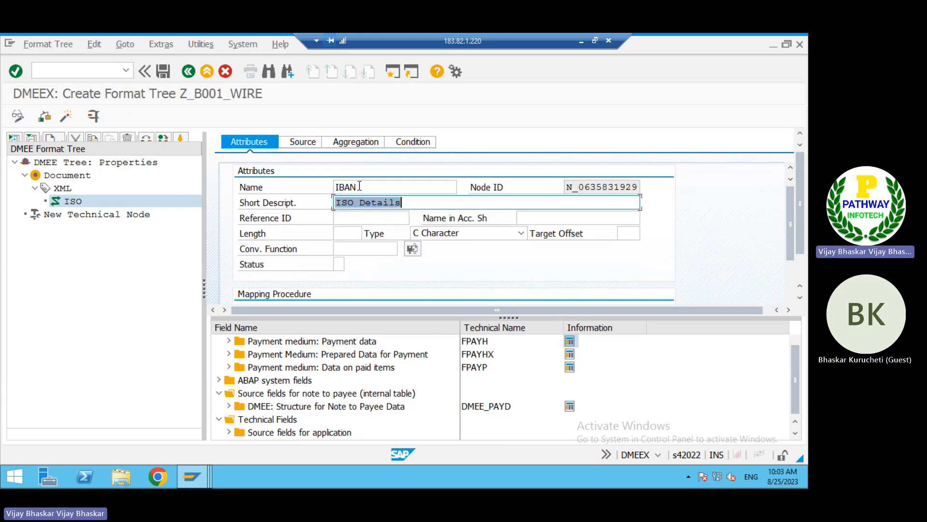
type("IBAN ")
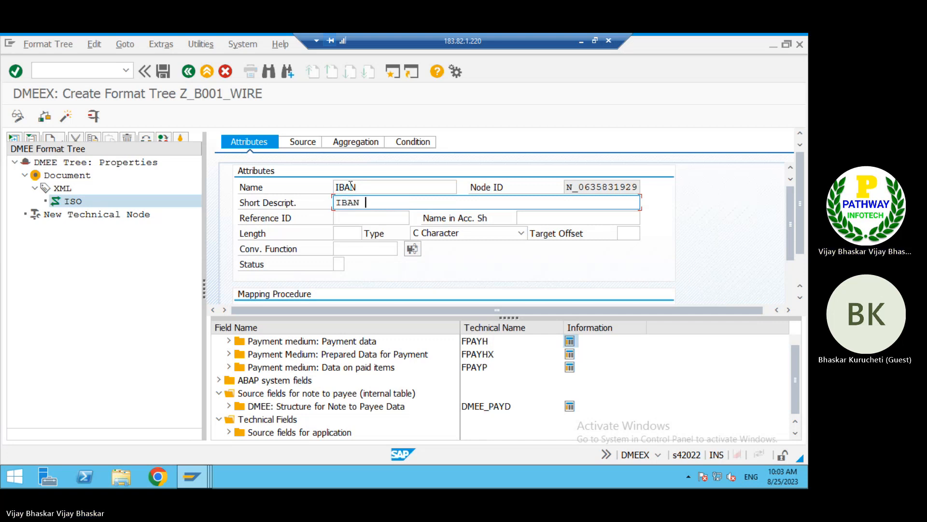
type("Number")
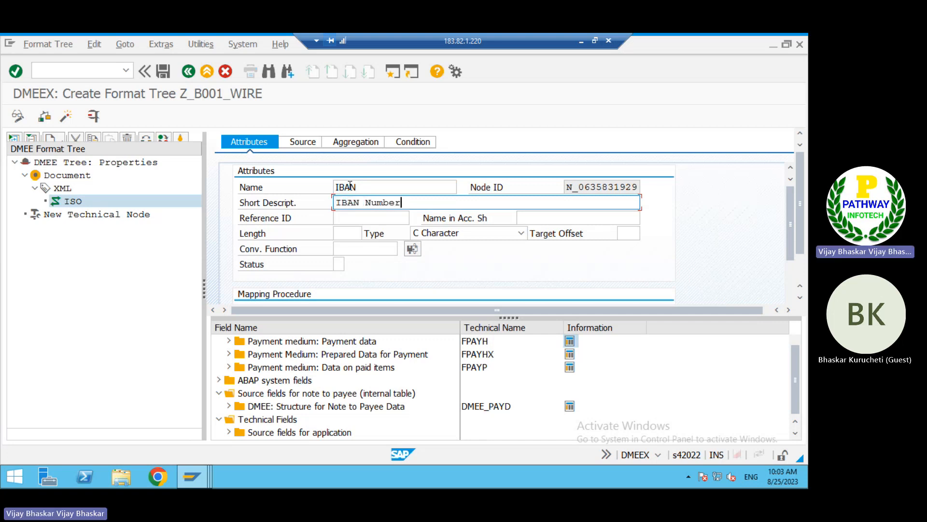
Set the length of the IBAN atom to 34 and review its mapping procedure options
left_click(346, 234)
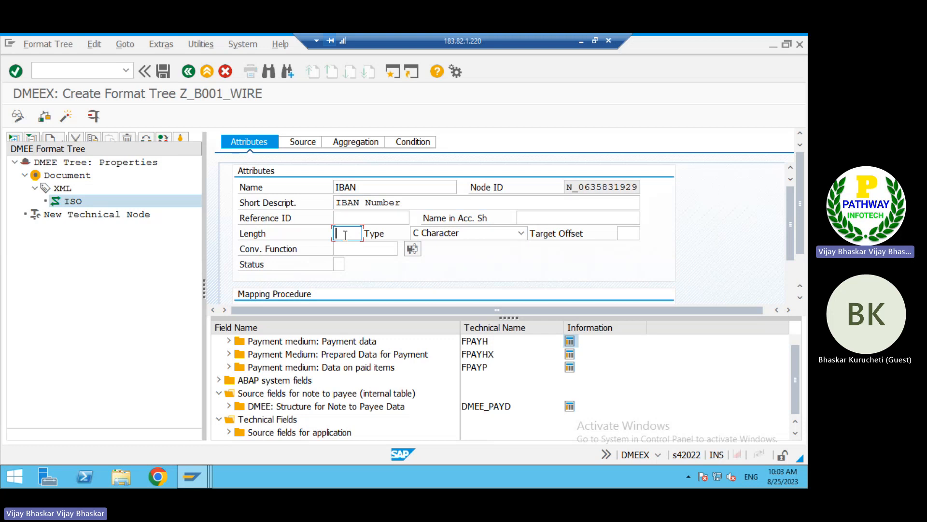
type("34")
scroll(353, 240, "down", 3)
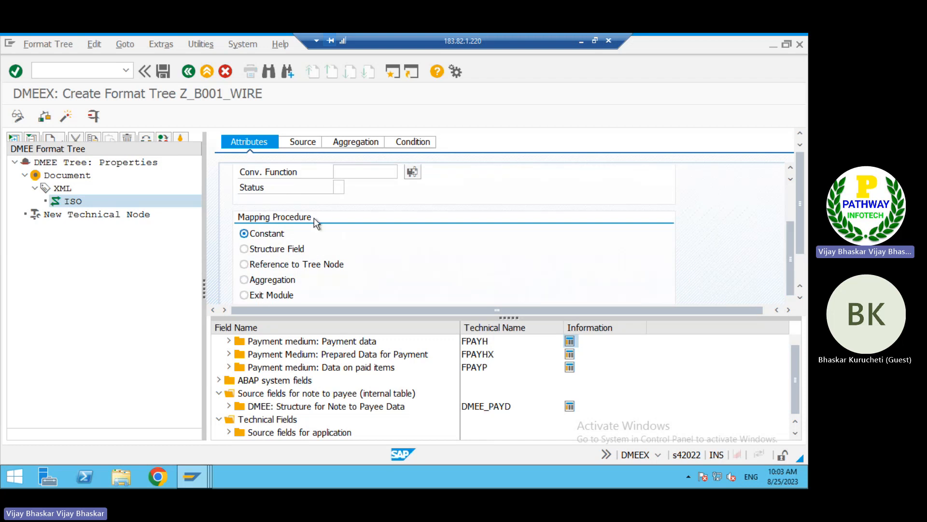
scroll(316, 223, "up", 3)
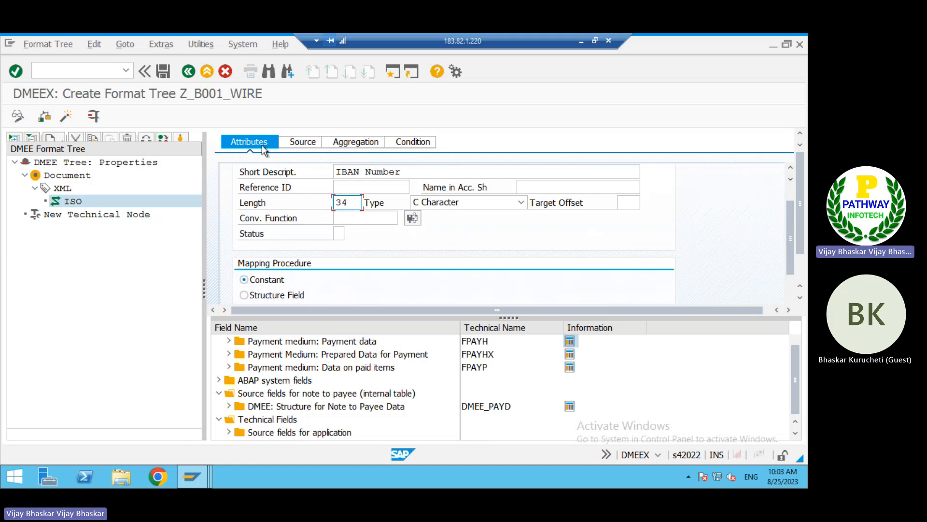
Review the IBAN atom's source settings for a constant or structure field, and return to its attributes
scroll(790, 206, "up", 2)
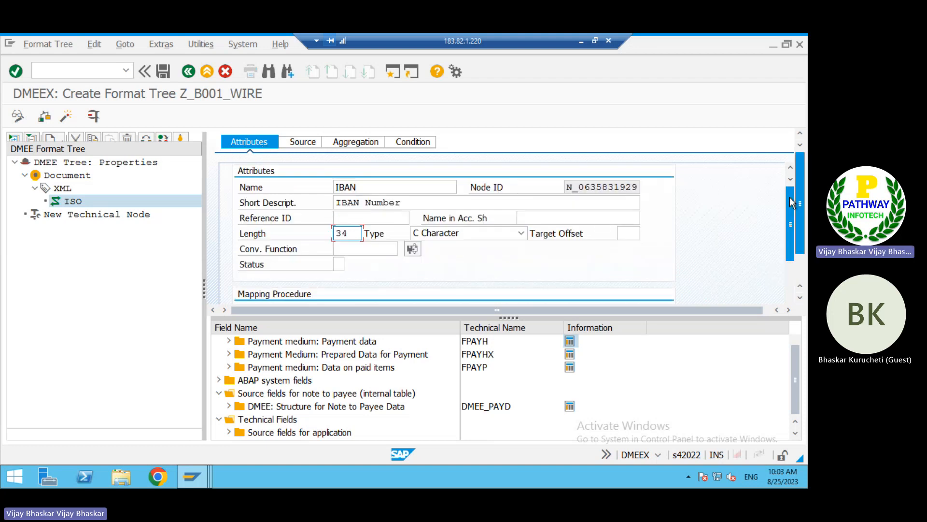
left_click(295, 142)
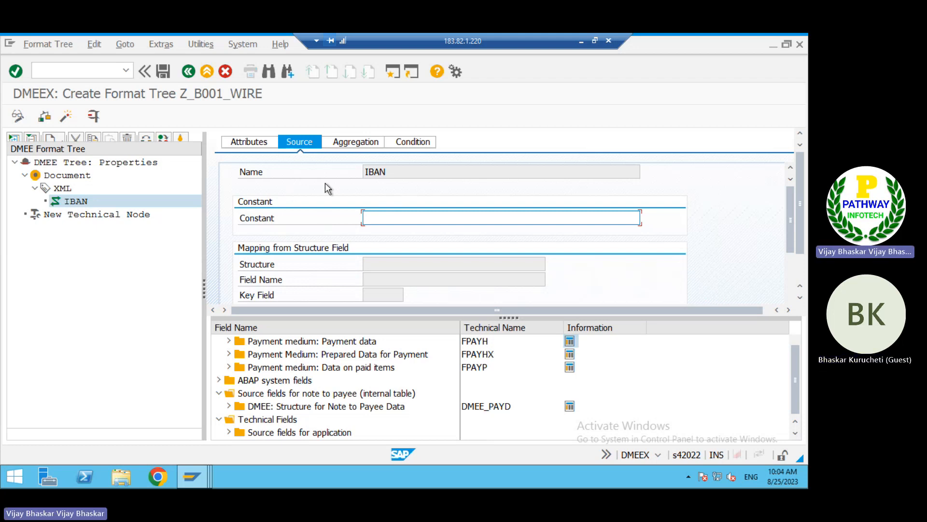
left_click(245, 143)
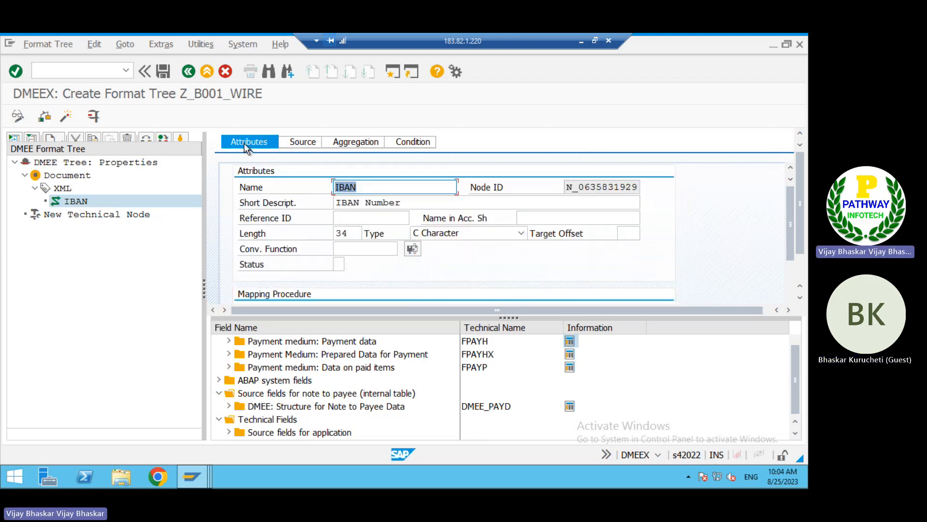
left_click(165, 73)
Compare the attributes of the XML node with those of its IBAN atom
left_click(68, 189)
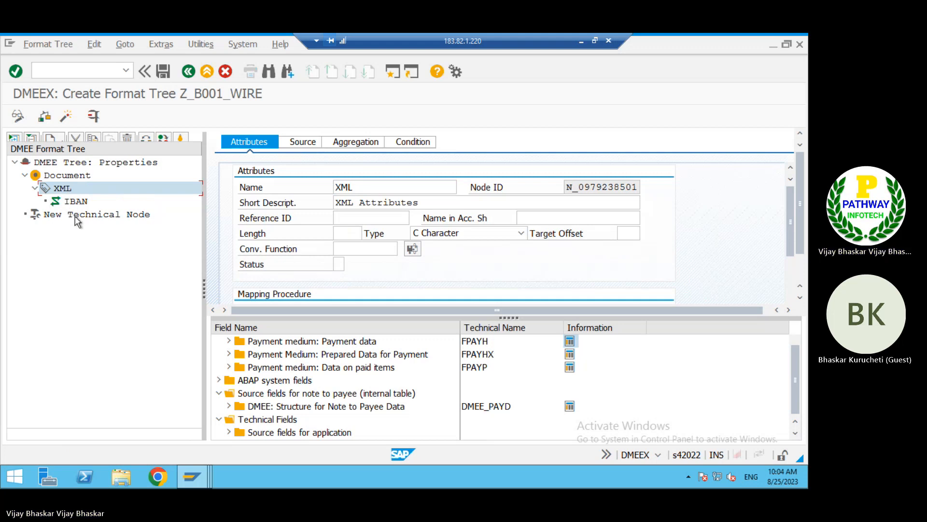
left_click(75, 205)
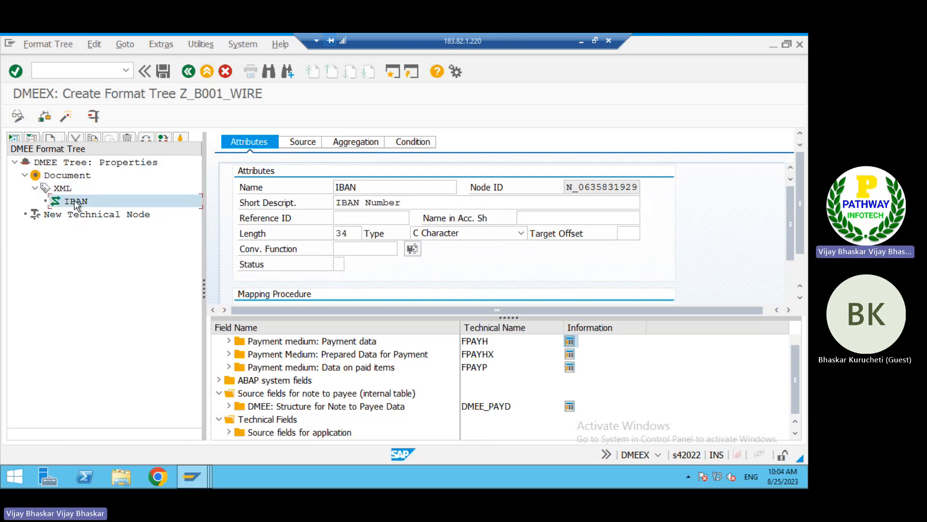
left_click(68, 188)
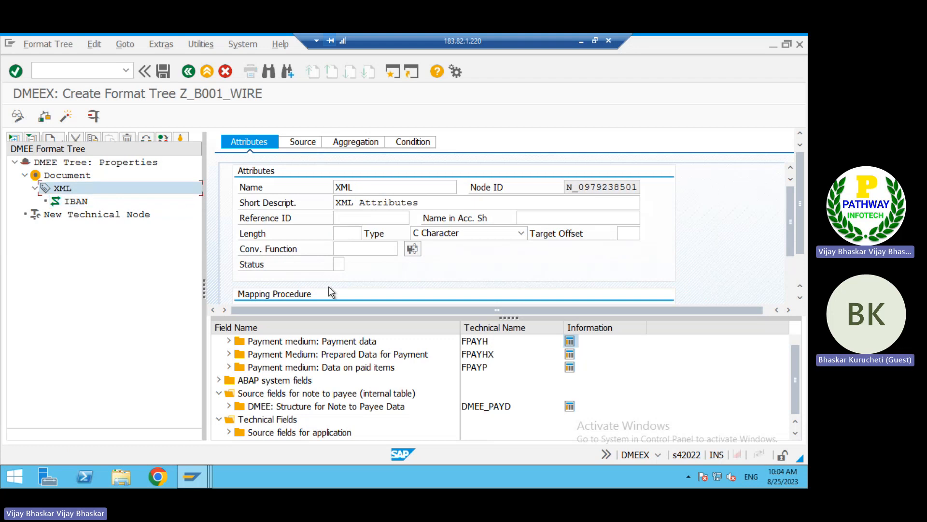
key("Down")
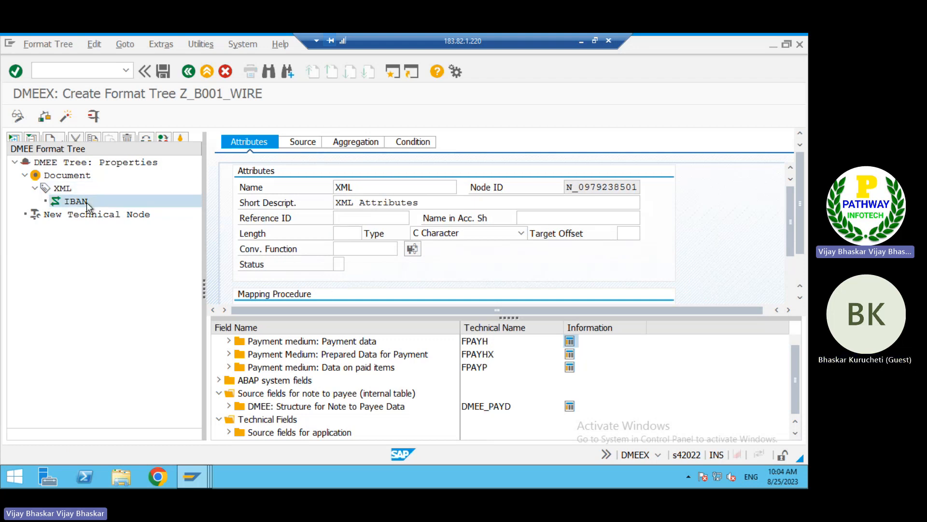
Check the IBAN atom's source mapping fields, display structure FPAYH, and return to the atom's attributes
left_click(299, 145)
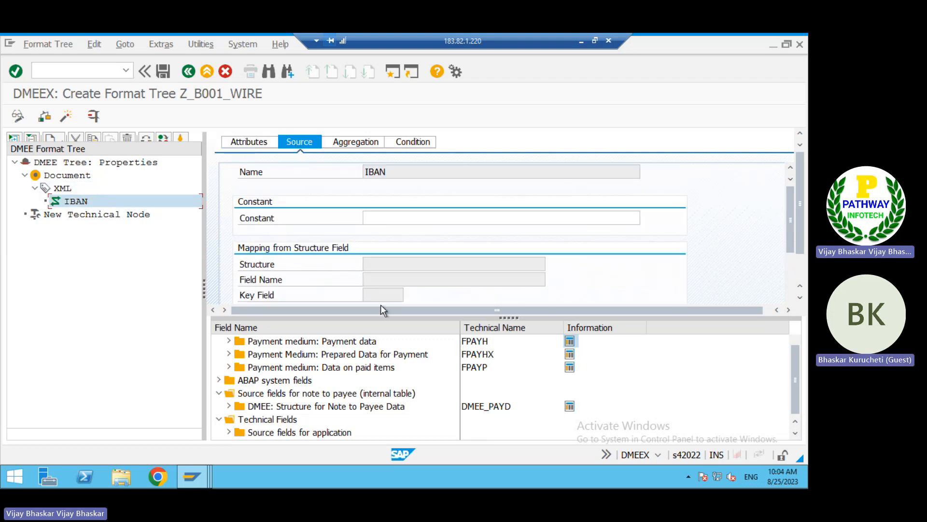
left_click(571, 341)
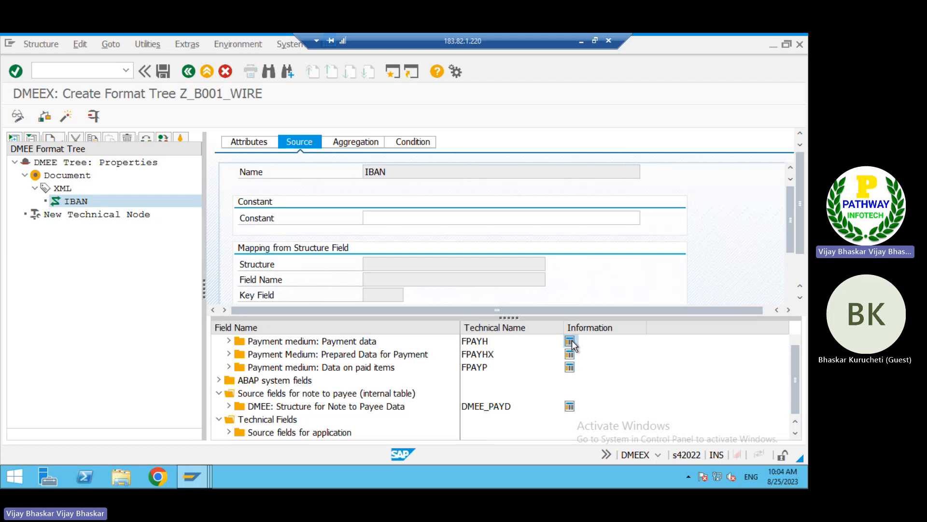
left_click(572, 340)
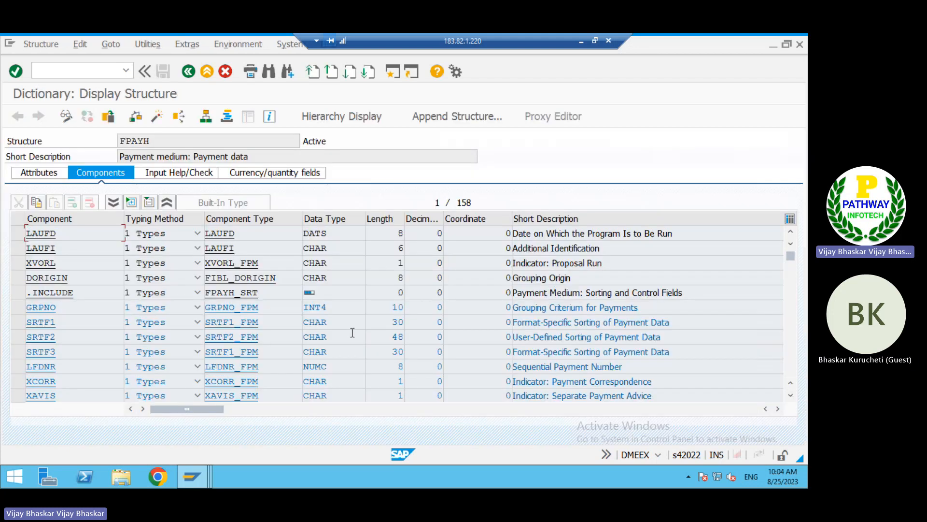
key("F3")
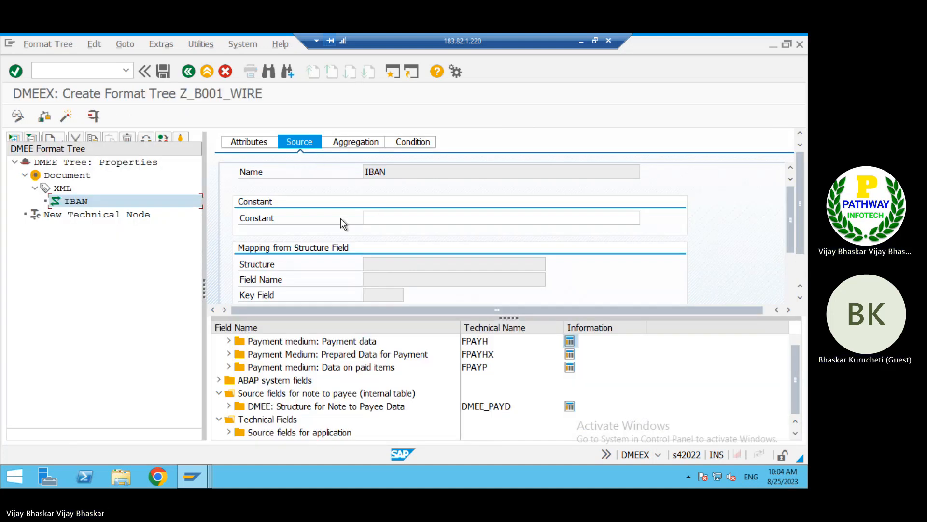
left_click(248, 142)
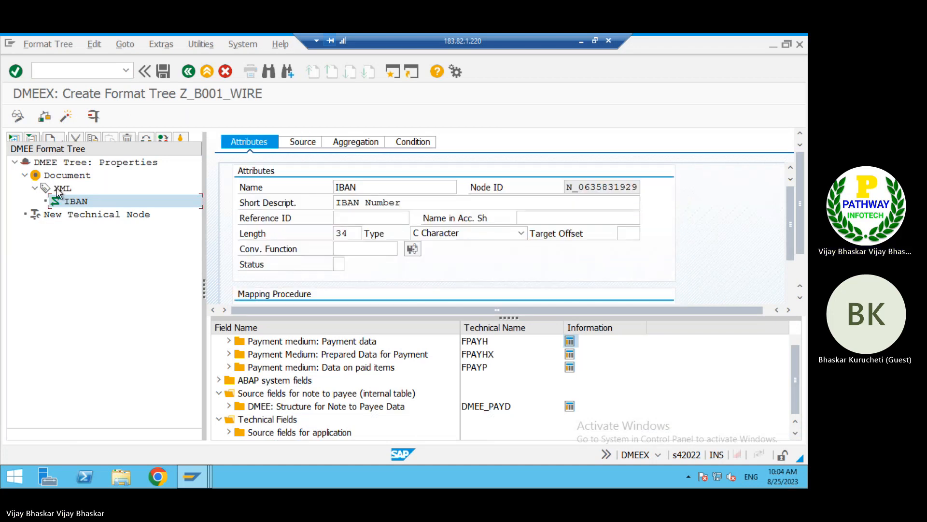
Examine the name and short description of the XML attribute node
left_click(57, 187)
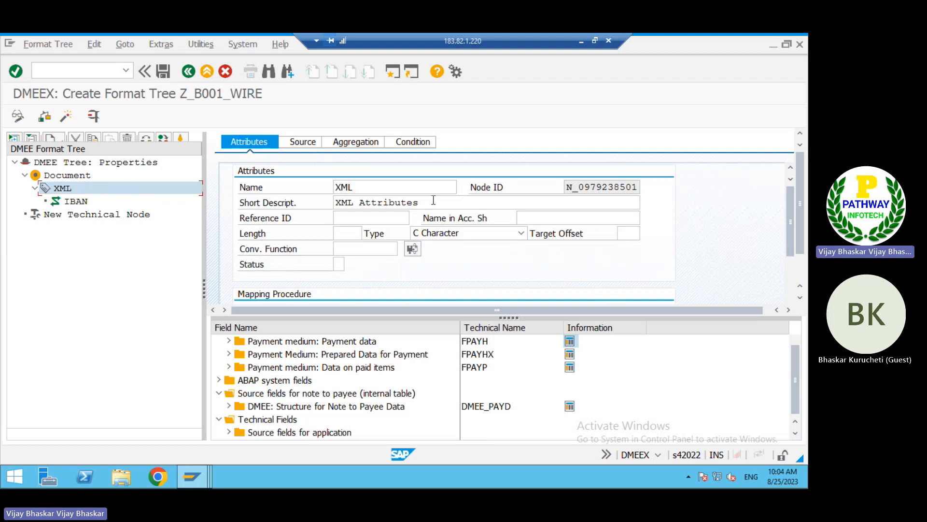
left_click_drag(433, 200, 328, 201)
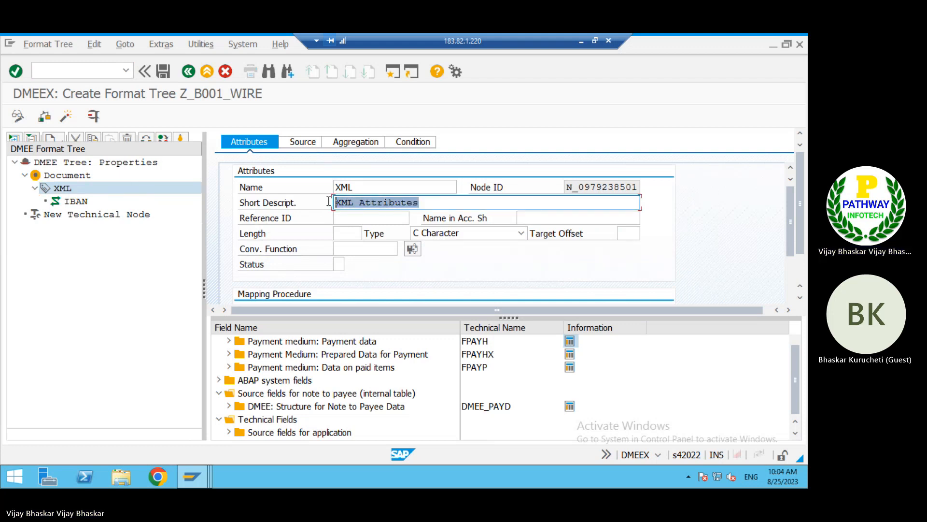
left_click(328, 201)
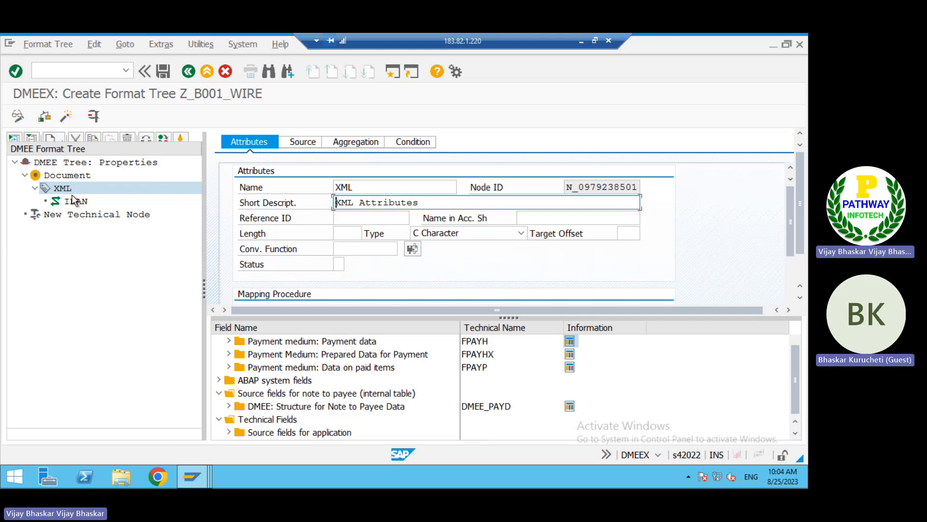
Collapse and re-expand the XML and Document nodes, reviewing the attributes of Document, IBAN and XML
left_click(34, 188)
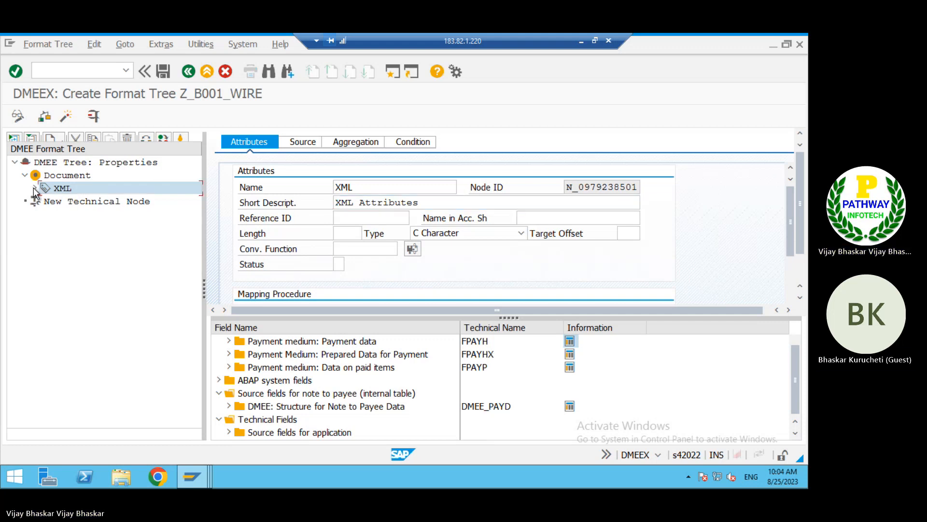
left_click(25, 176)
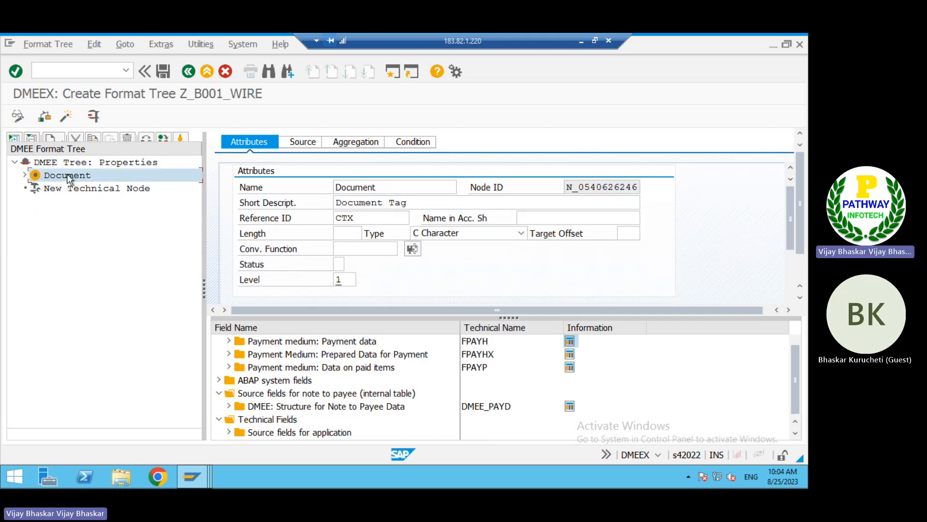
left_click(25, 175)
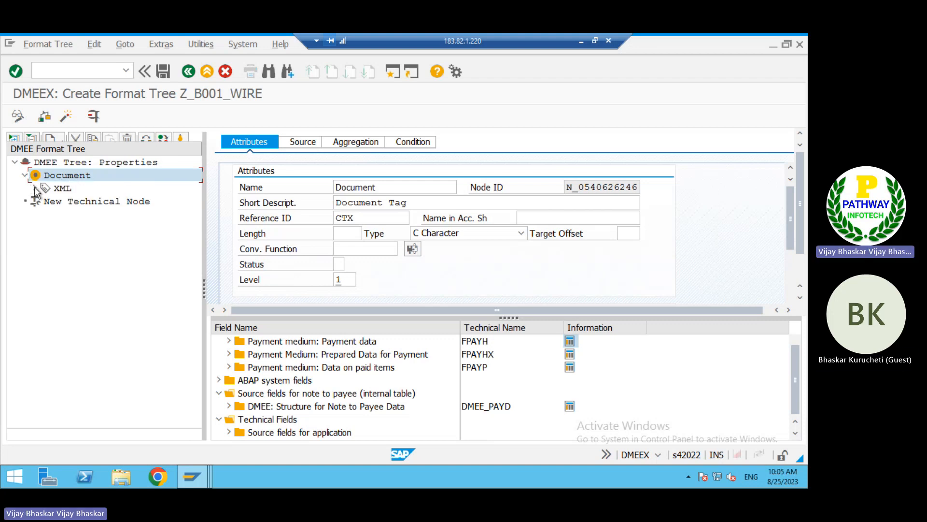
left_click(34, 188)
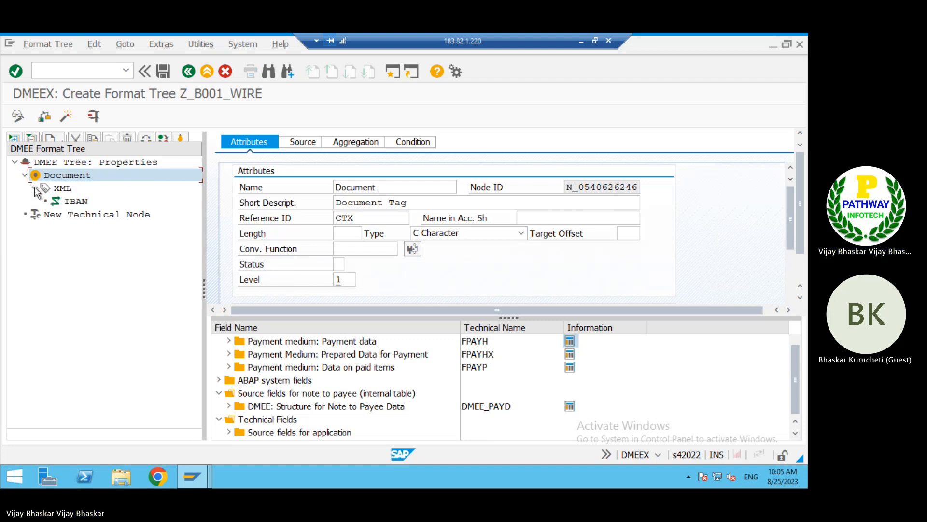
left_click(75, 202)
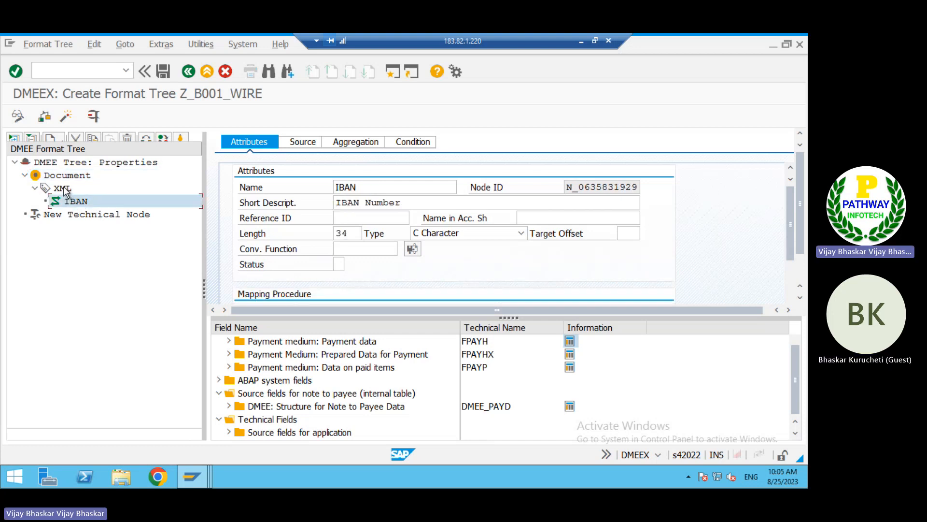
left_click(63, 187)
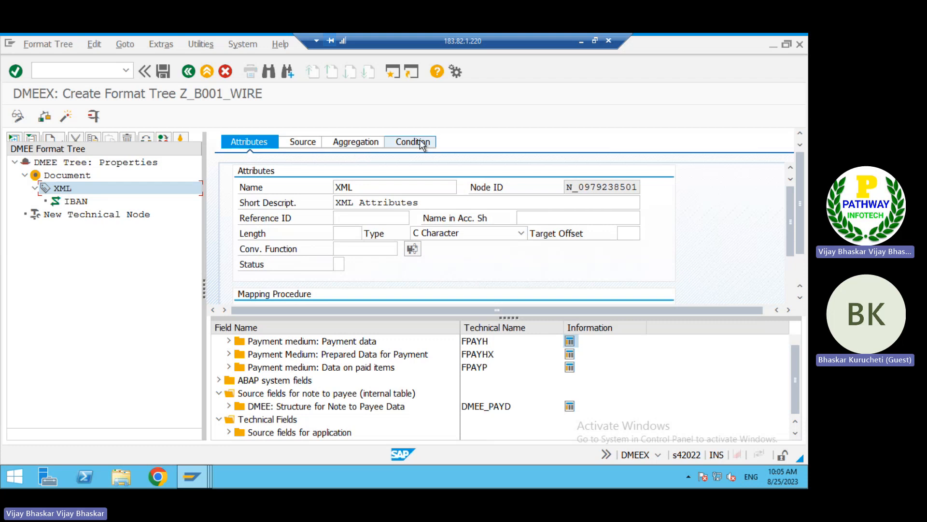
Review the format tree's properties, from administrative data, format attributes and levels through sort fields, variables, file data, post-processing and validation
left_click(92, 166)
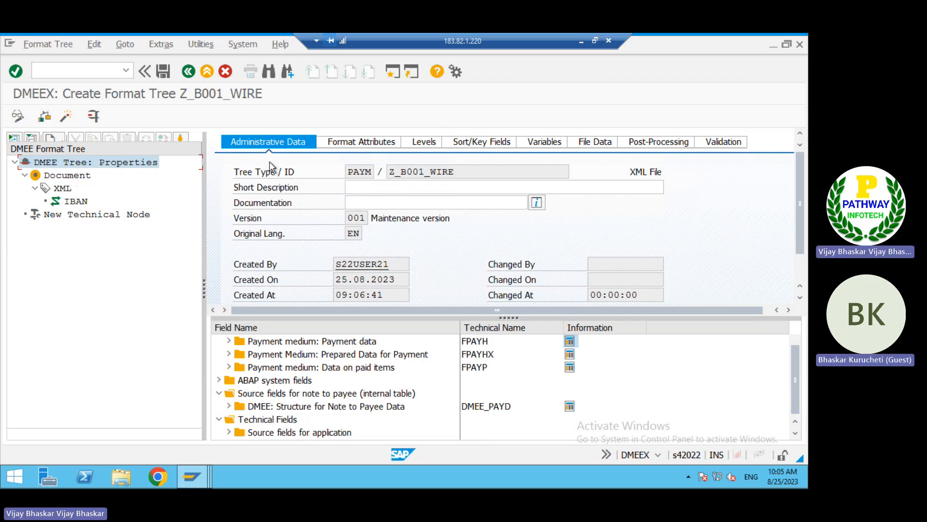
left_click(373, 143)
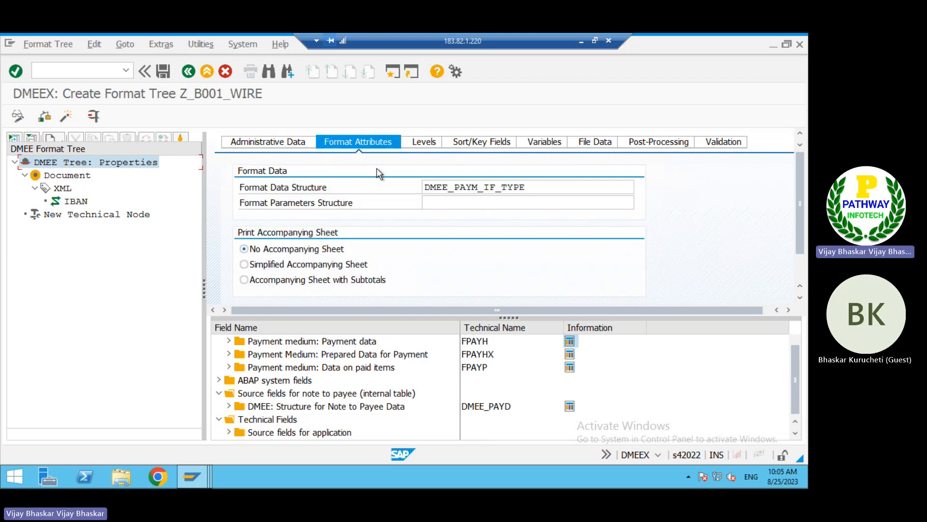
left_click(422, 144)
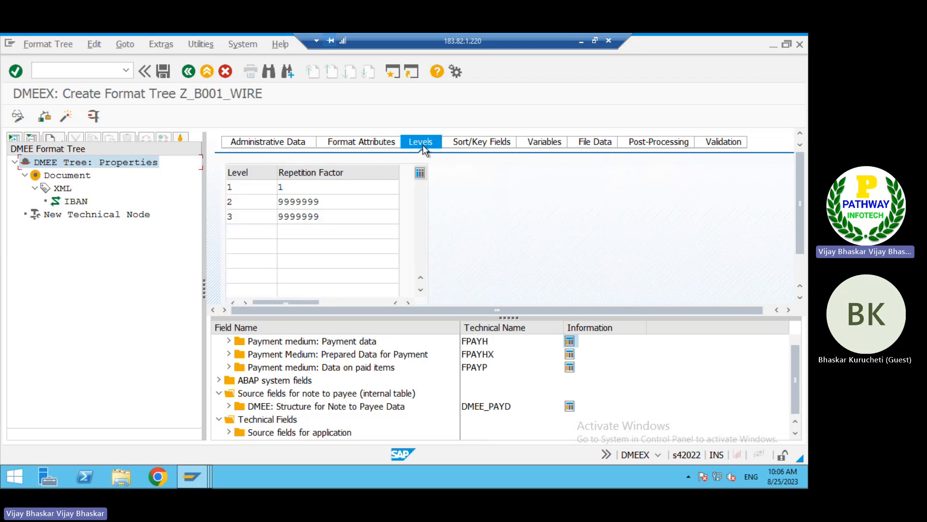
left_click(501, 143)
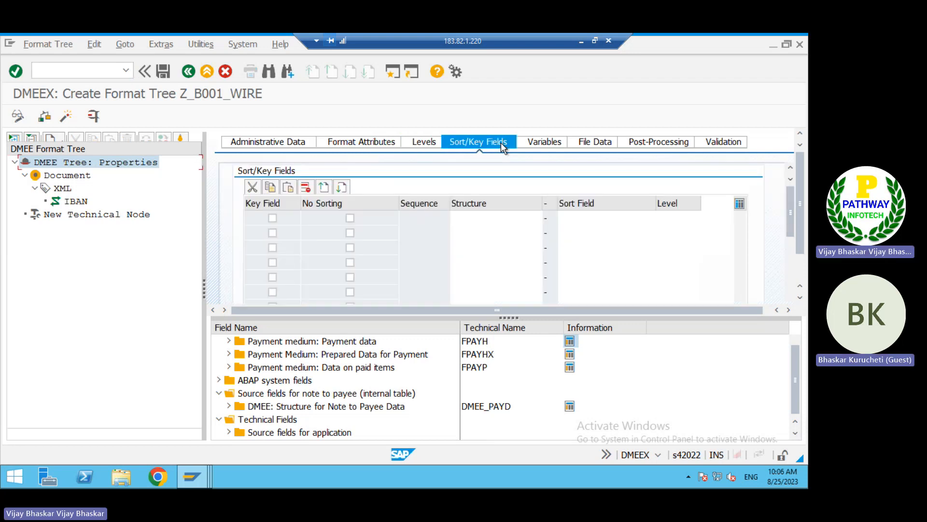
left_click(555, 142)
left_click(594, 142)
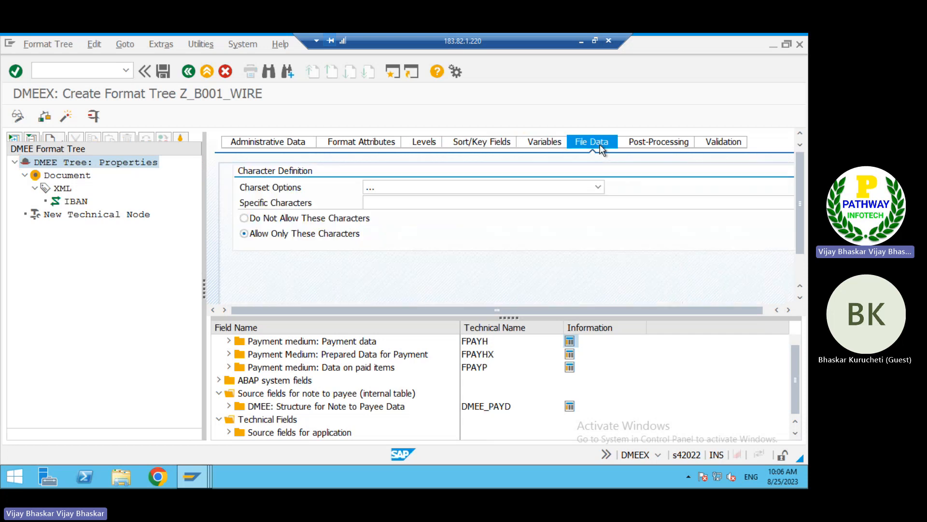
left_click(667, 145)
left_click(731, 143)
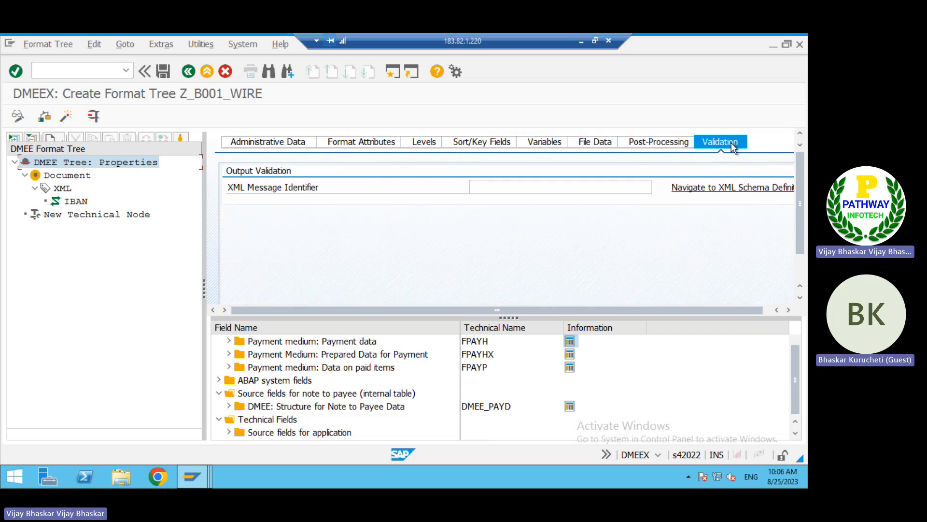
left_click(265, 143)
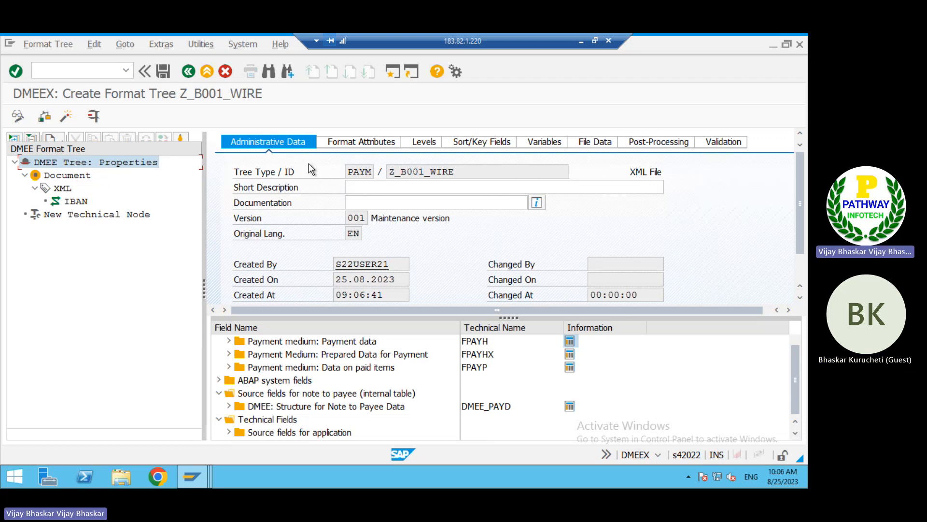
left_click(369, 144)
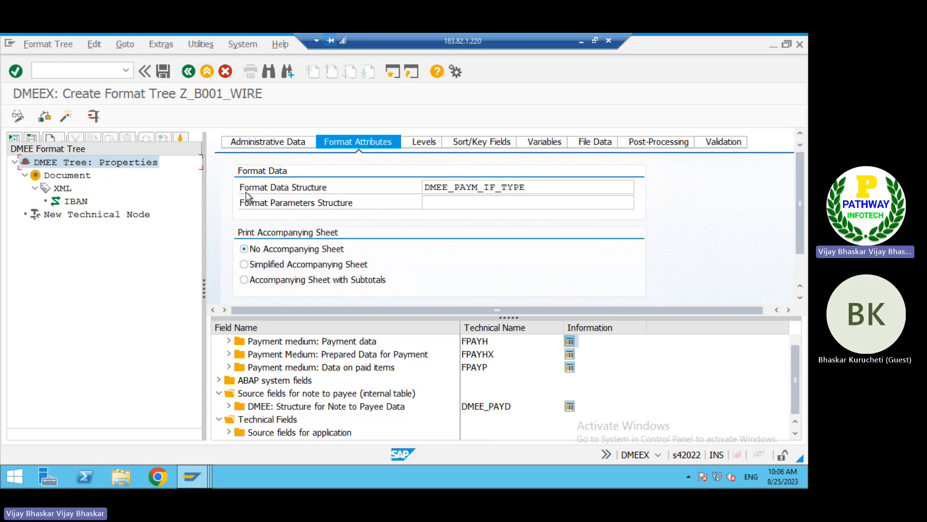
With the Document node selected, read through the node types in the node legend and close the legend
left_click(66, 175)
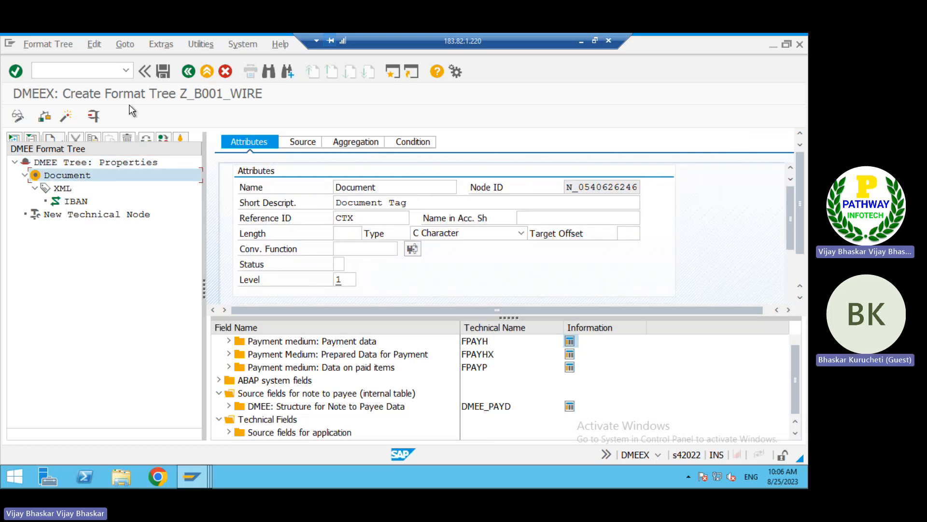
left_click(162, 44)
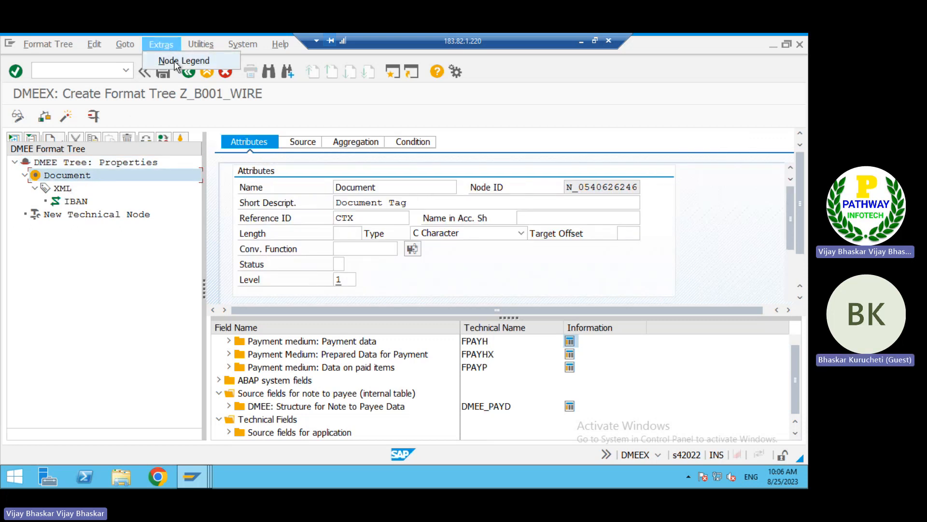
left_click(183, 61)
left_click_drag(111, 45, 447, 193)
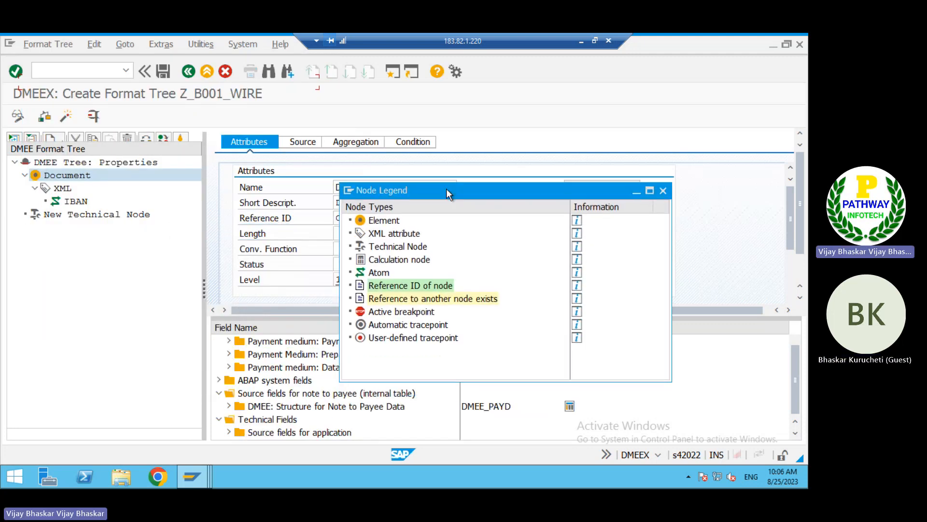
left_click(389, 233)
left_click(386, 248)
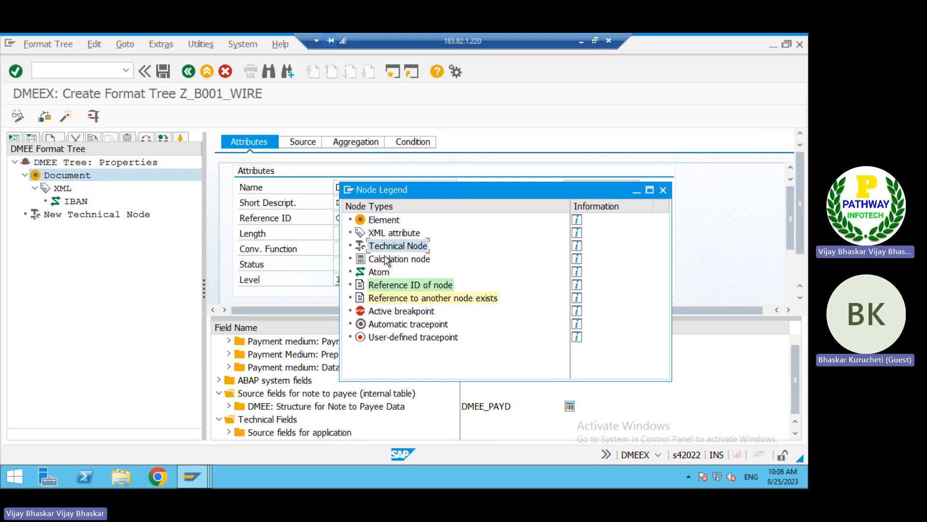
left_click(388, 260)
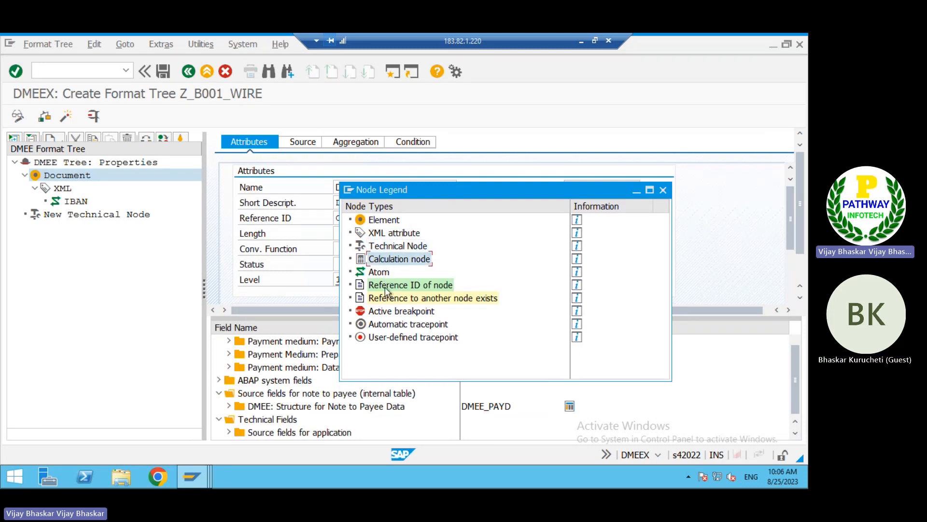
left_click(389, 288)
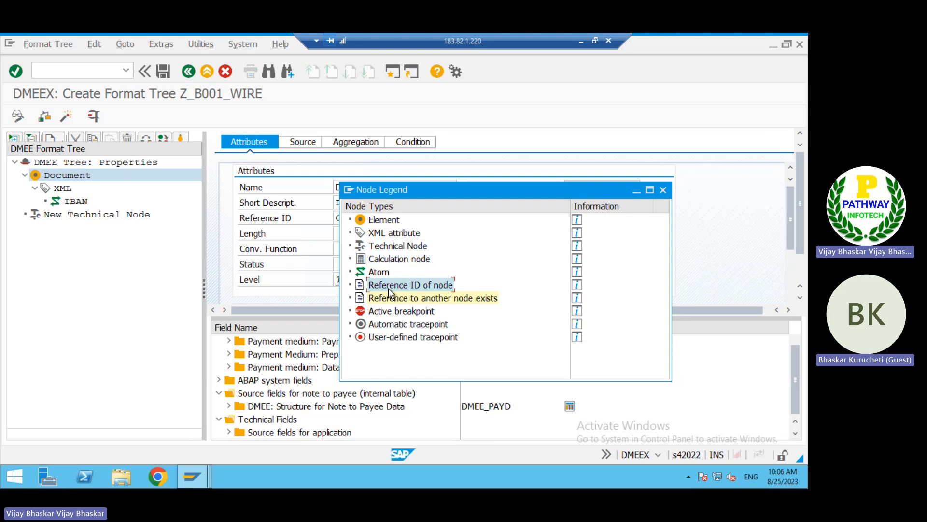
left_click(663, 190)
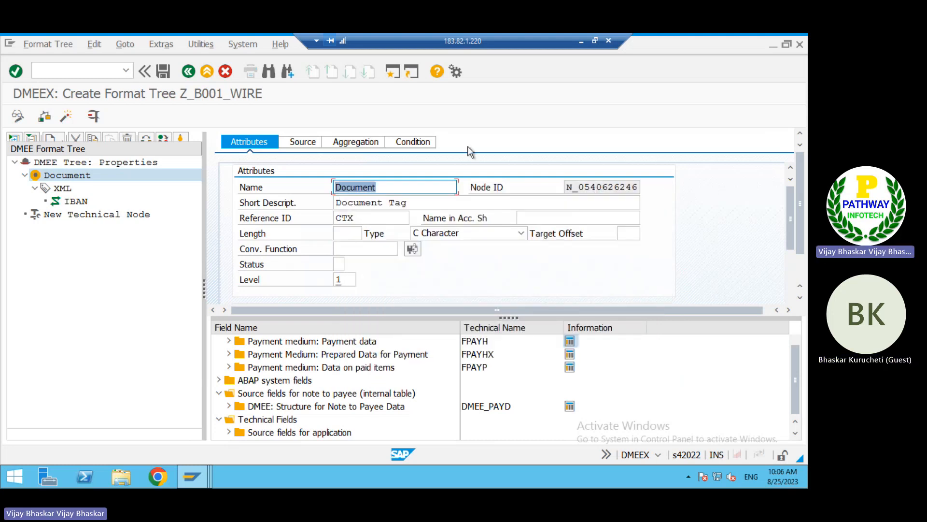
Switch to the Excel notes, check the "Atoms:" entry in cell A258, and return to the remote SAP session
left_click(581, 43)
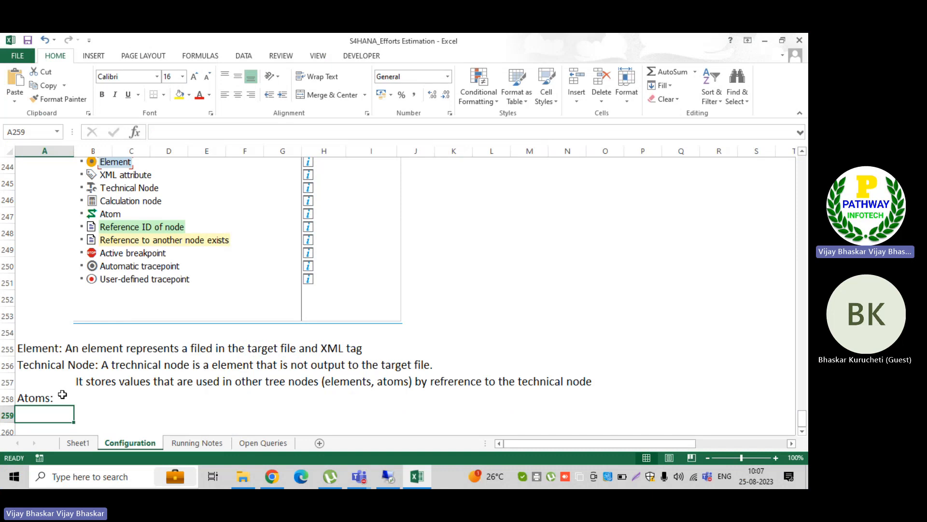
left_click(61, 395)
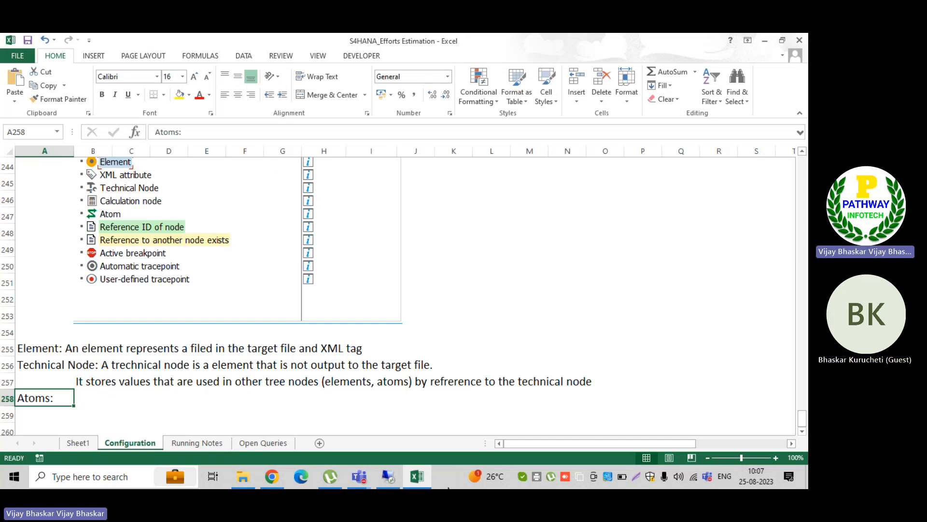
left_click(392, 476)
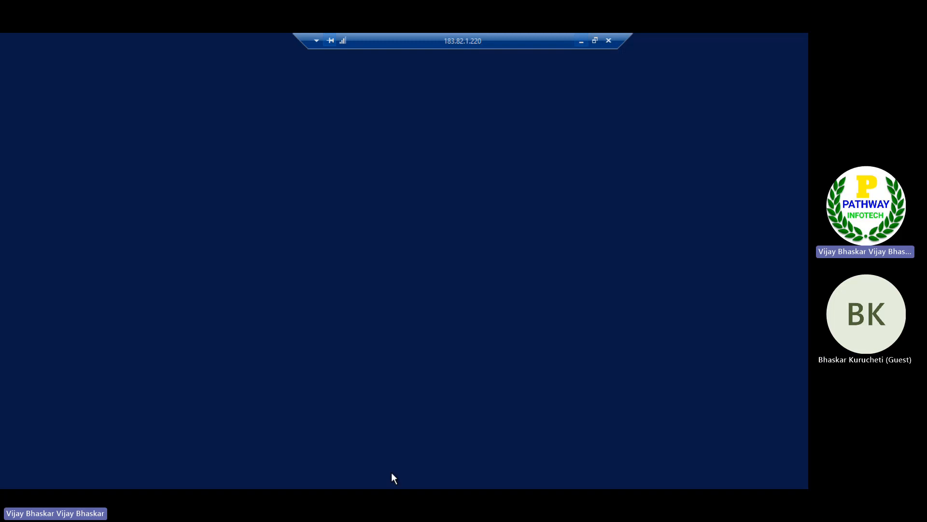